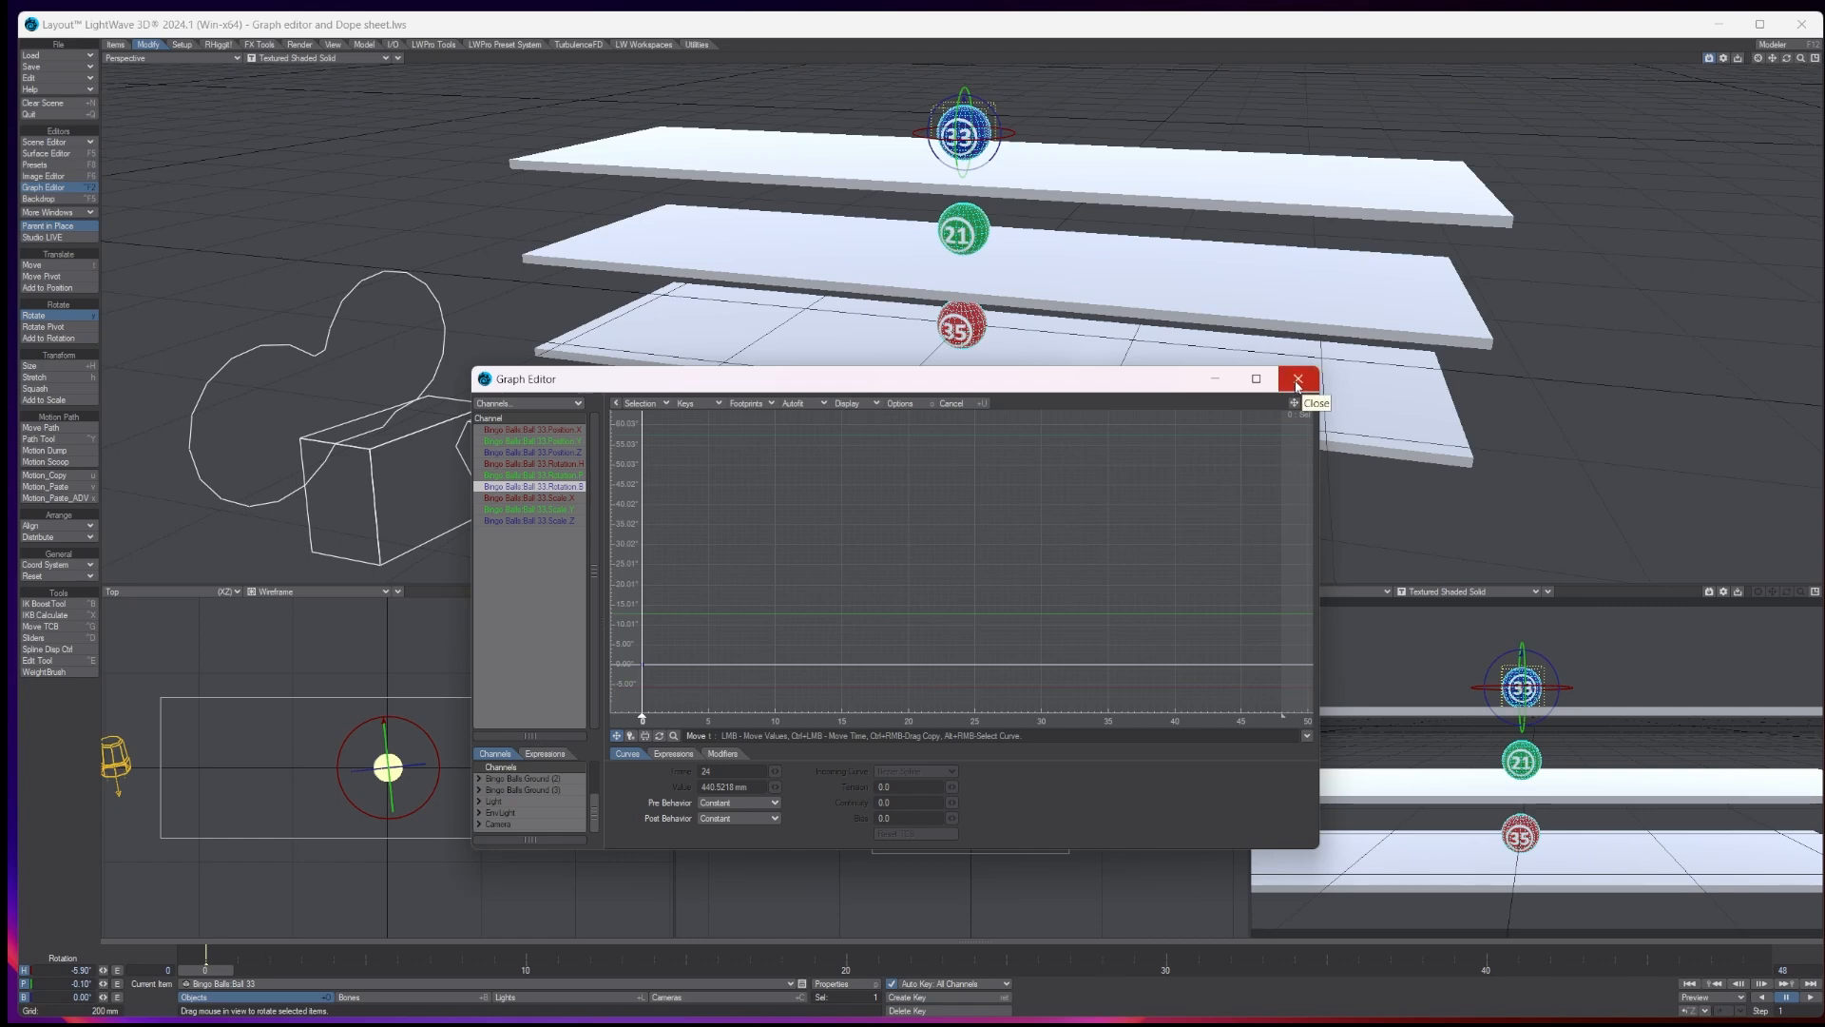
- Close the Graph Editor and move ball 33 along X to about -338 mm at frame 0
left_click(1298, 380)
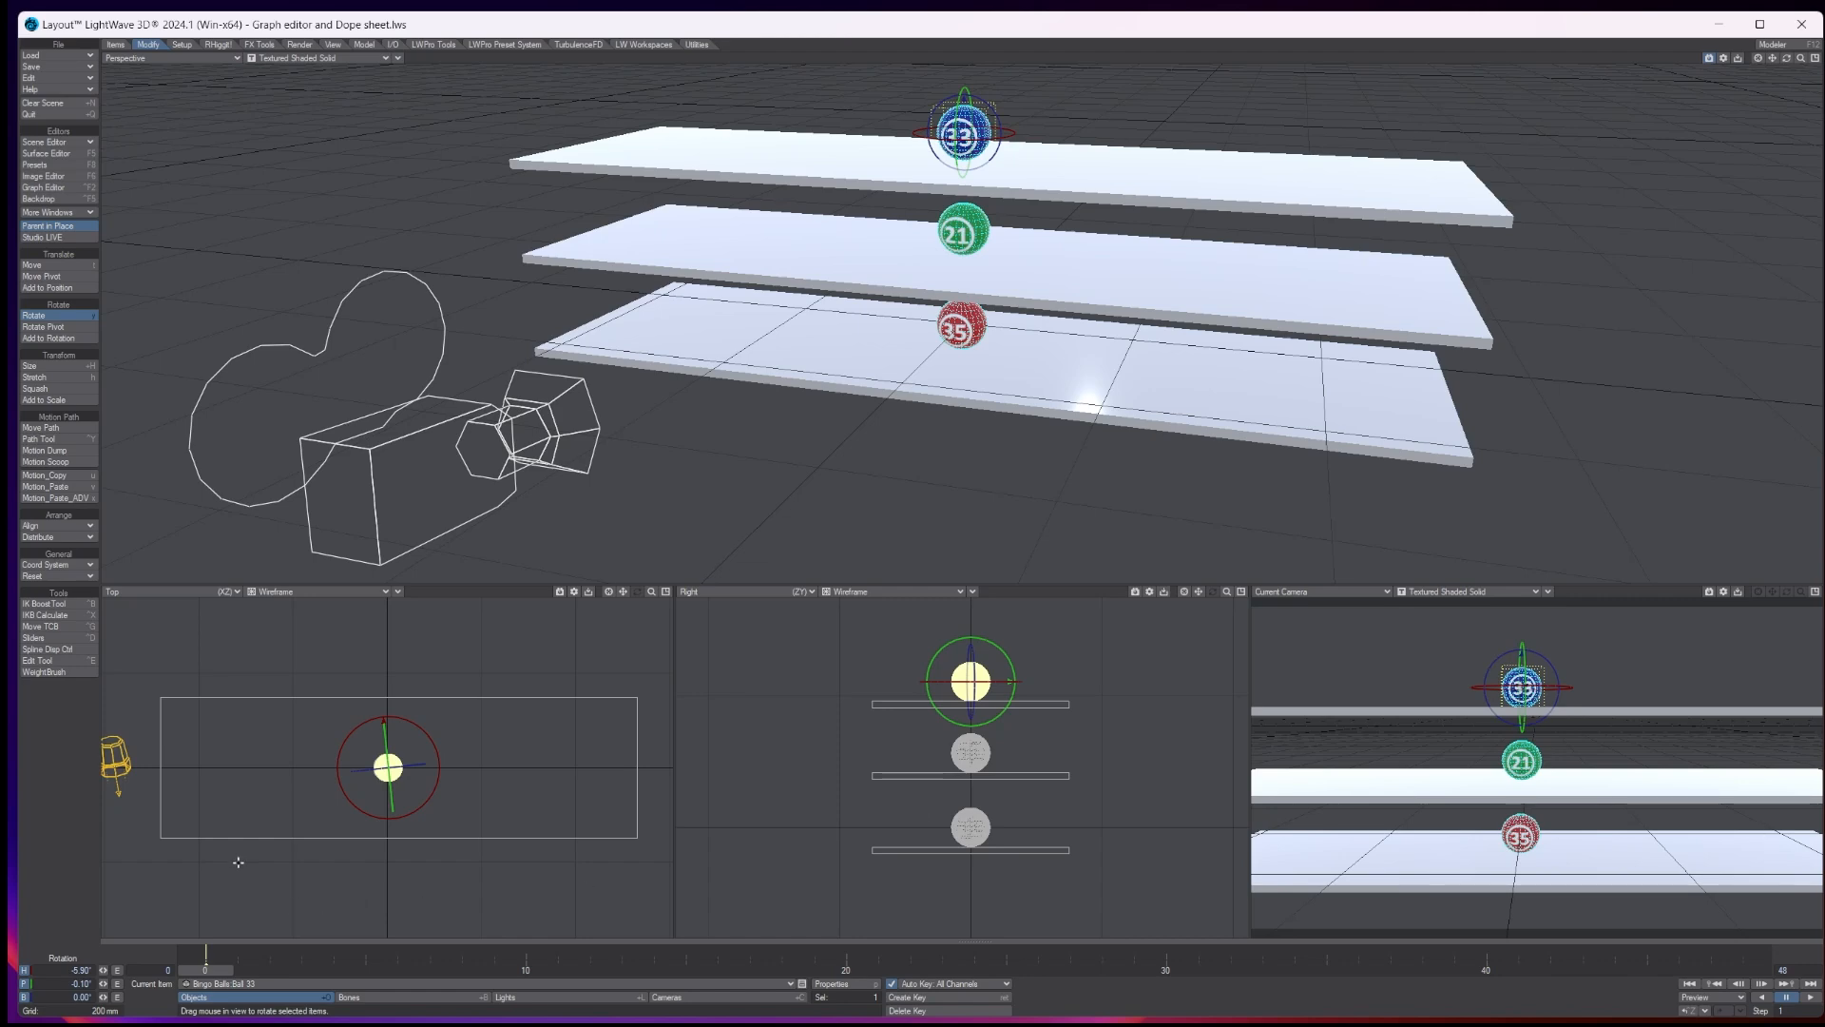
left_click(69, 265)
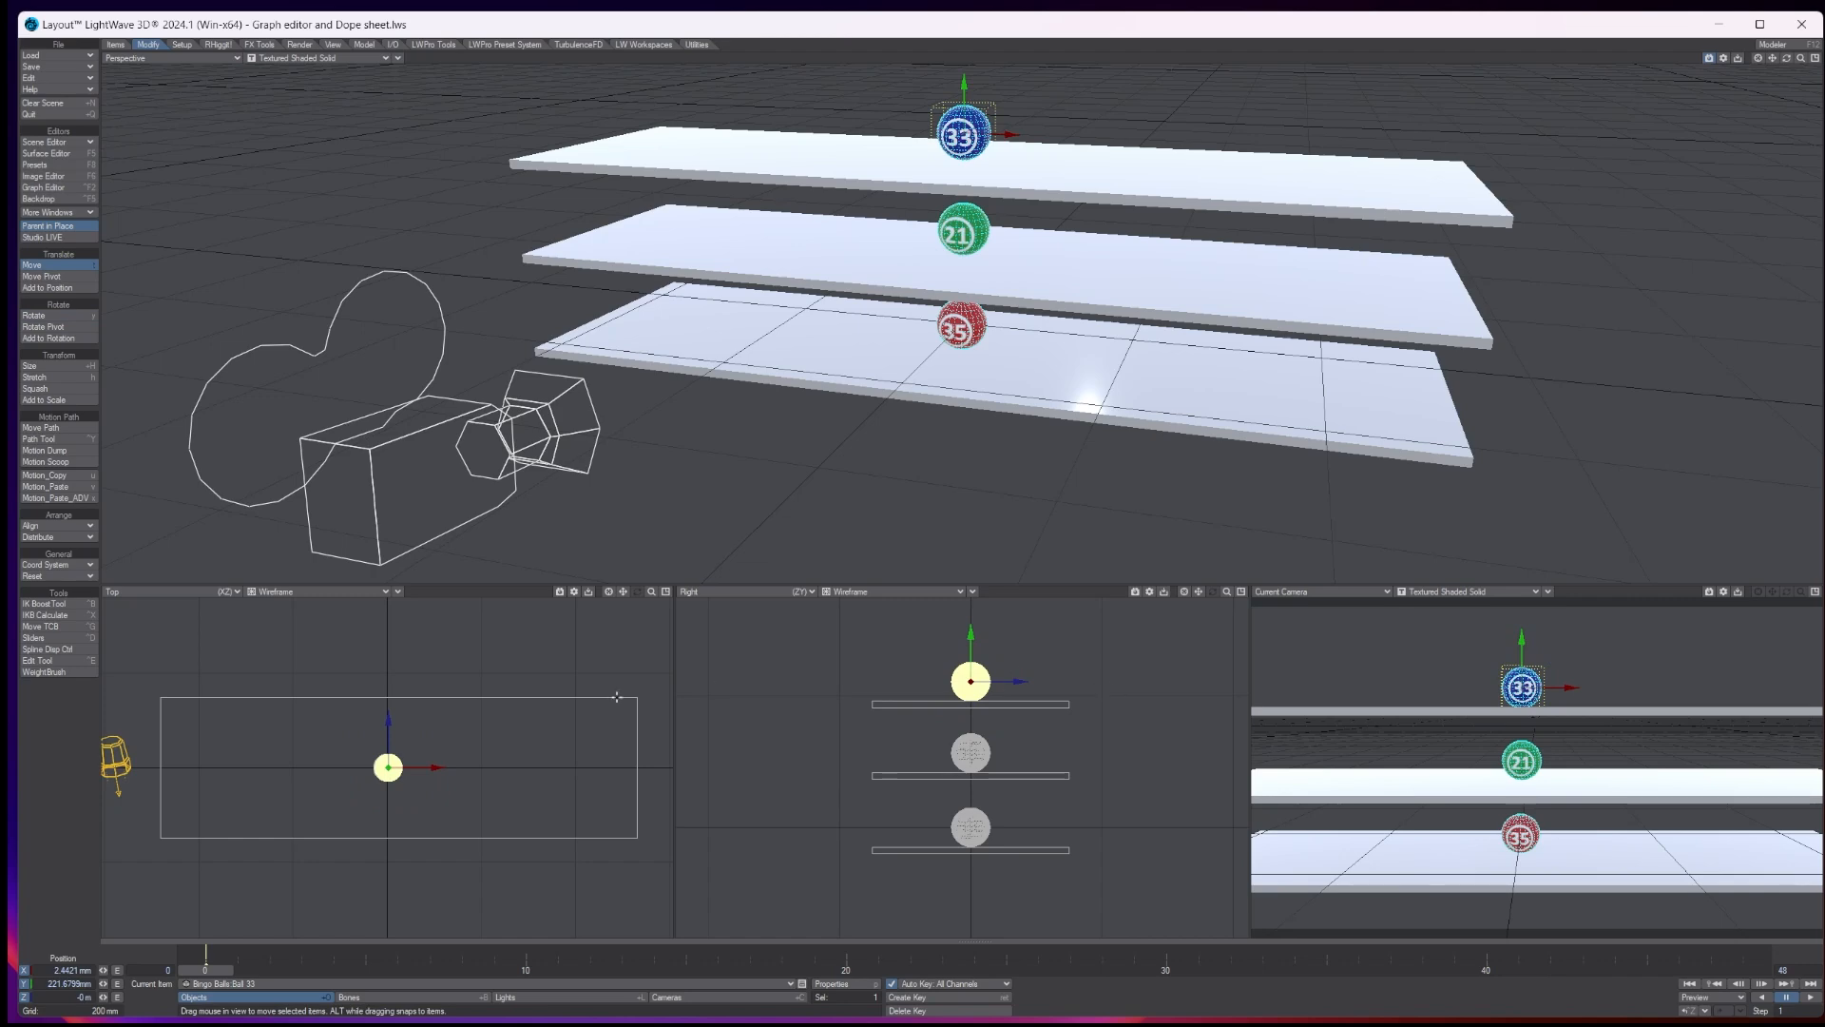
left_click_drag(428, 772, 267, 768)
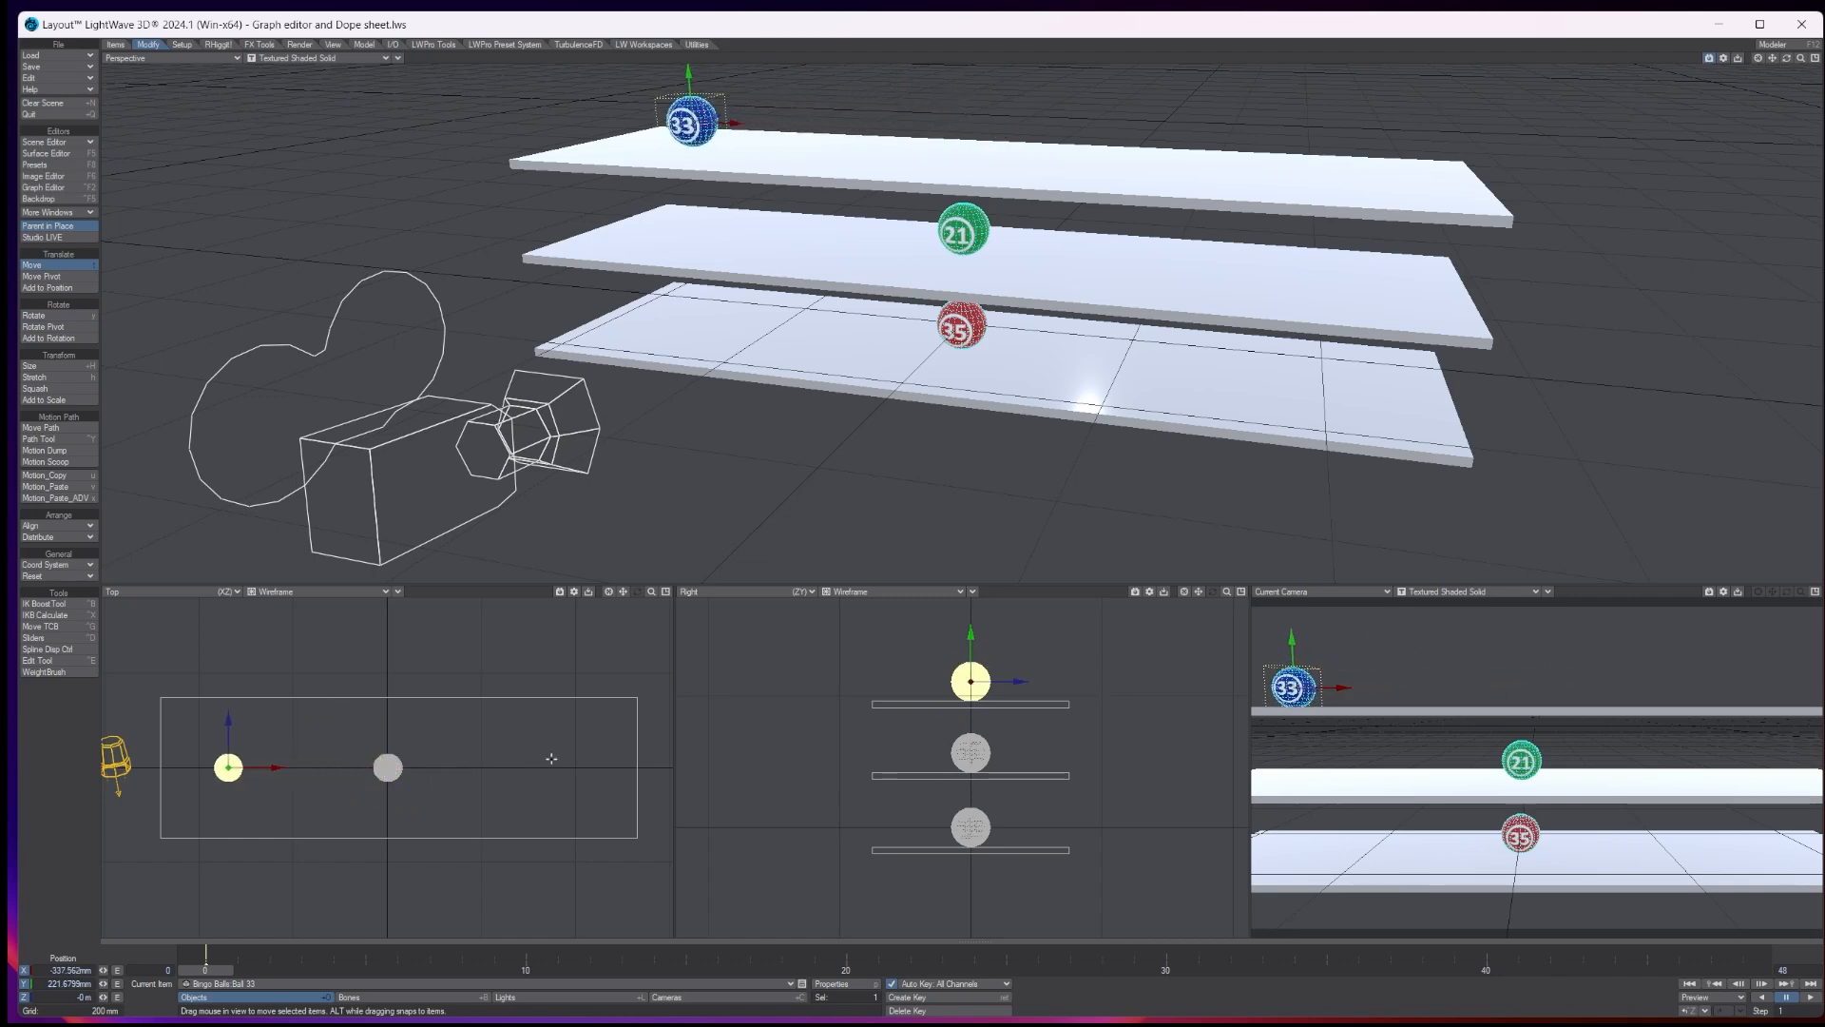
- Rotate ball 33's heading to about -28.8° at frame 0 to turn its number toward the camera
key("y")
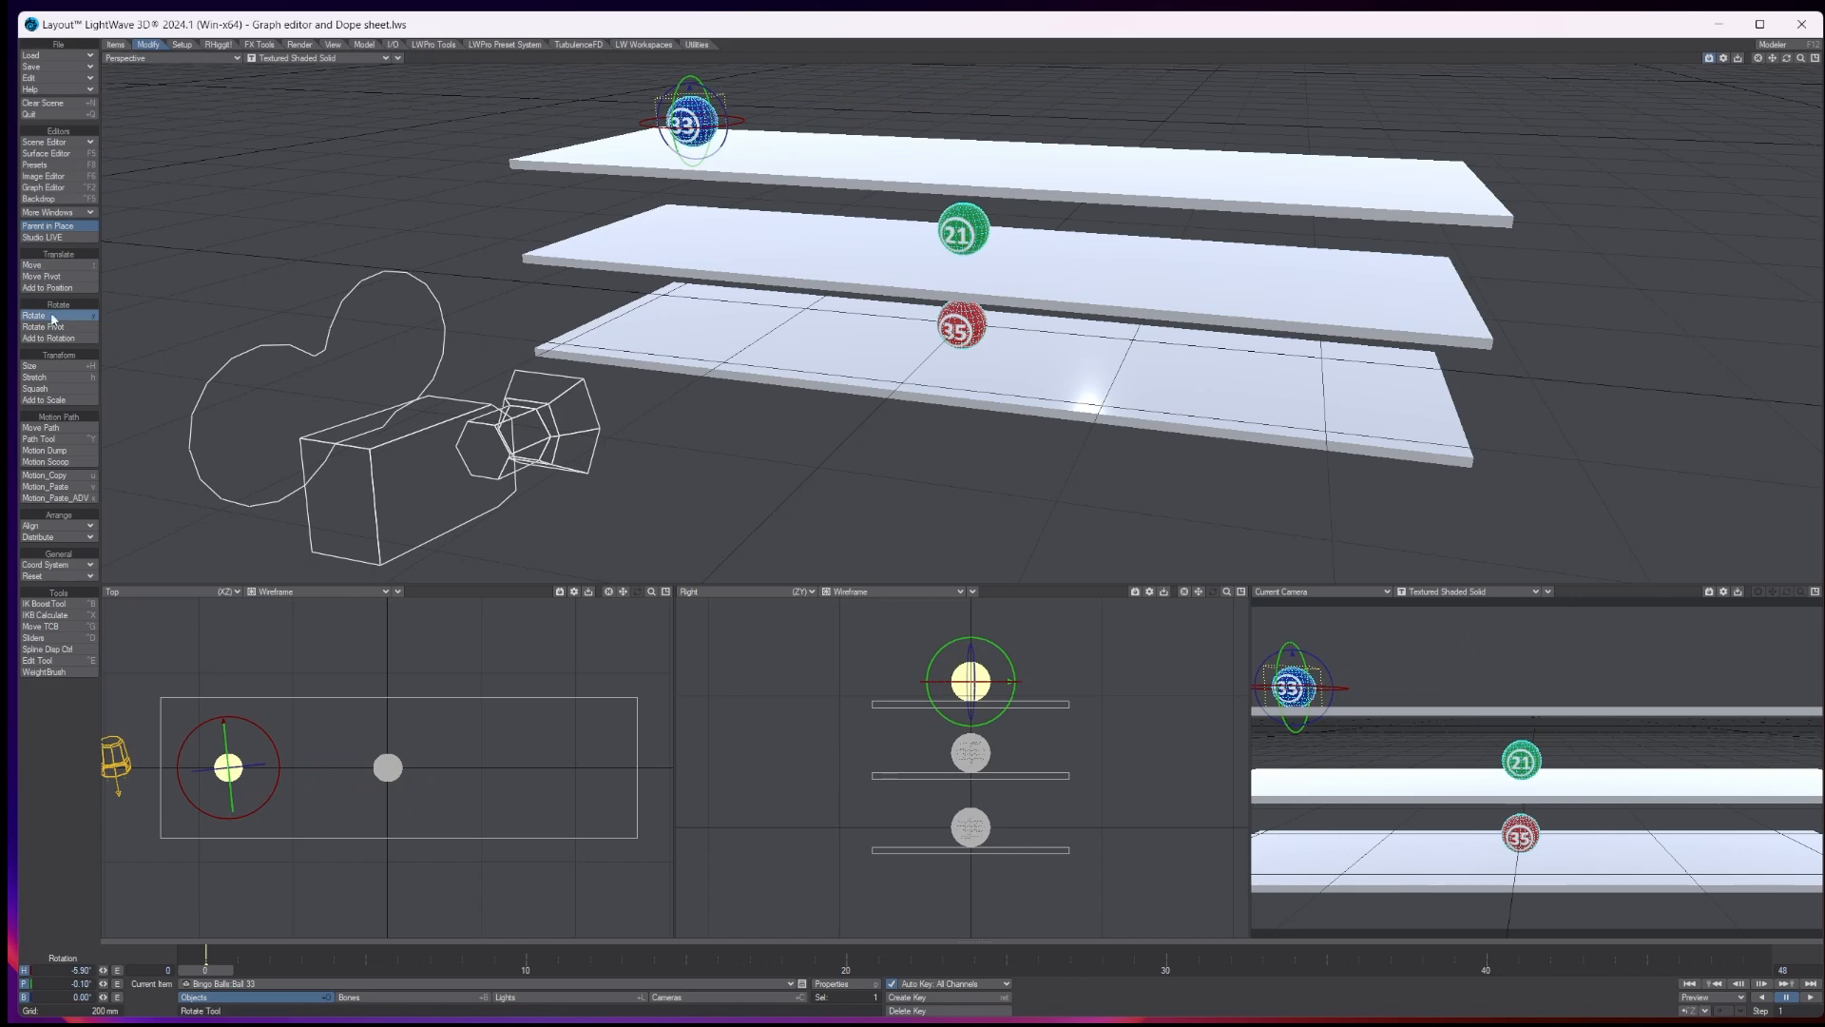
left_click_drag(1315, 684, 1283, 684)
left_click_drag(206, 725, 206, 726)
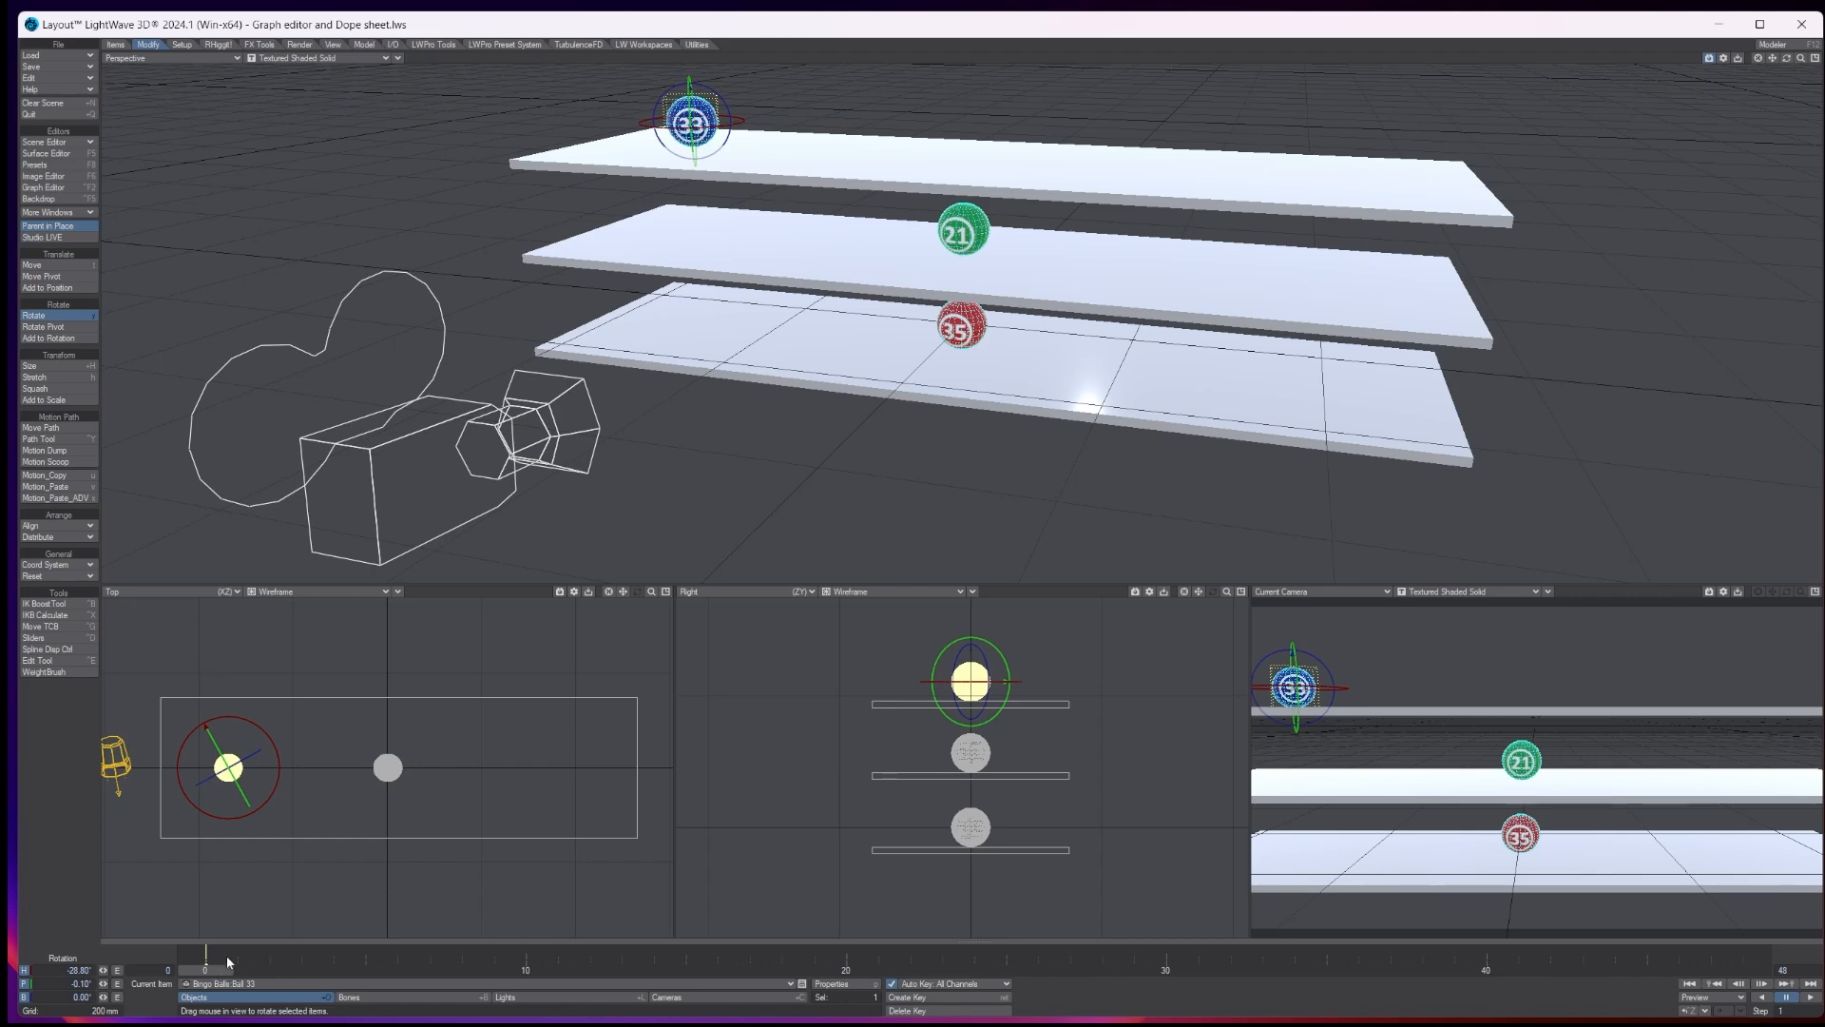
- Create a motion key at frame 48 for ball 33 on all position, rotation and scale channels
key("Return")
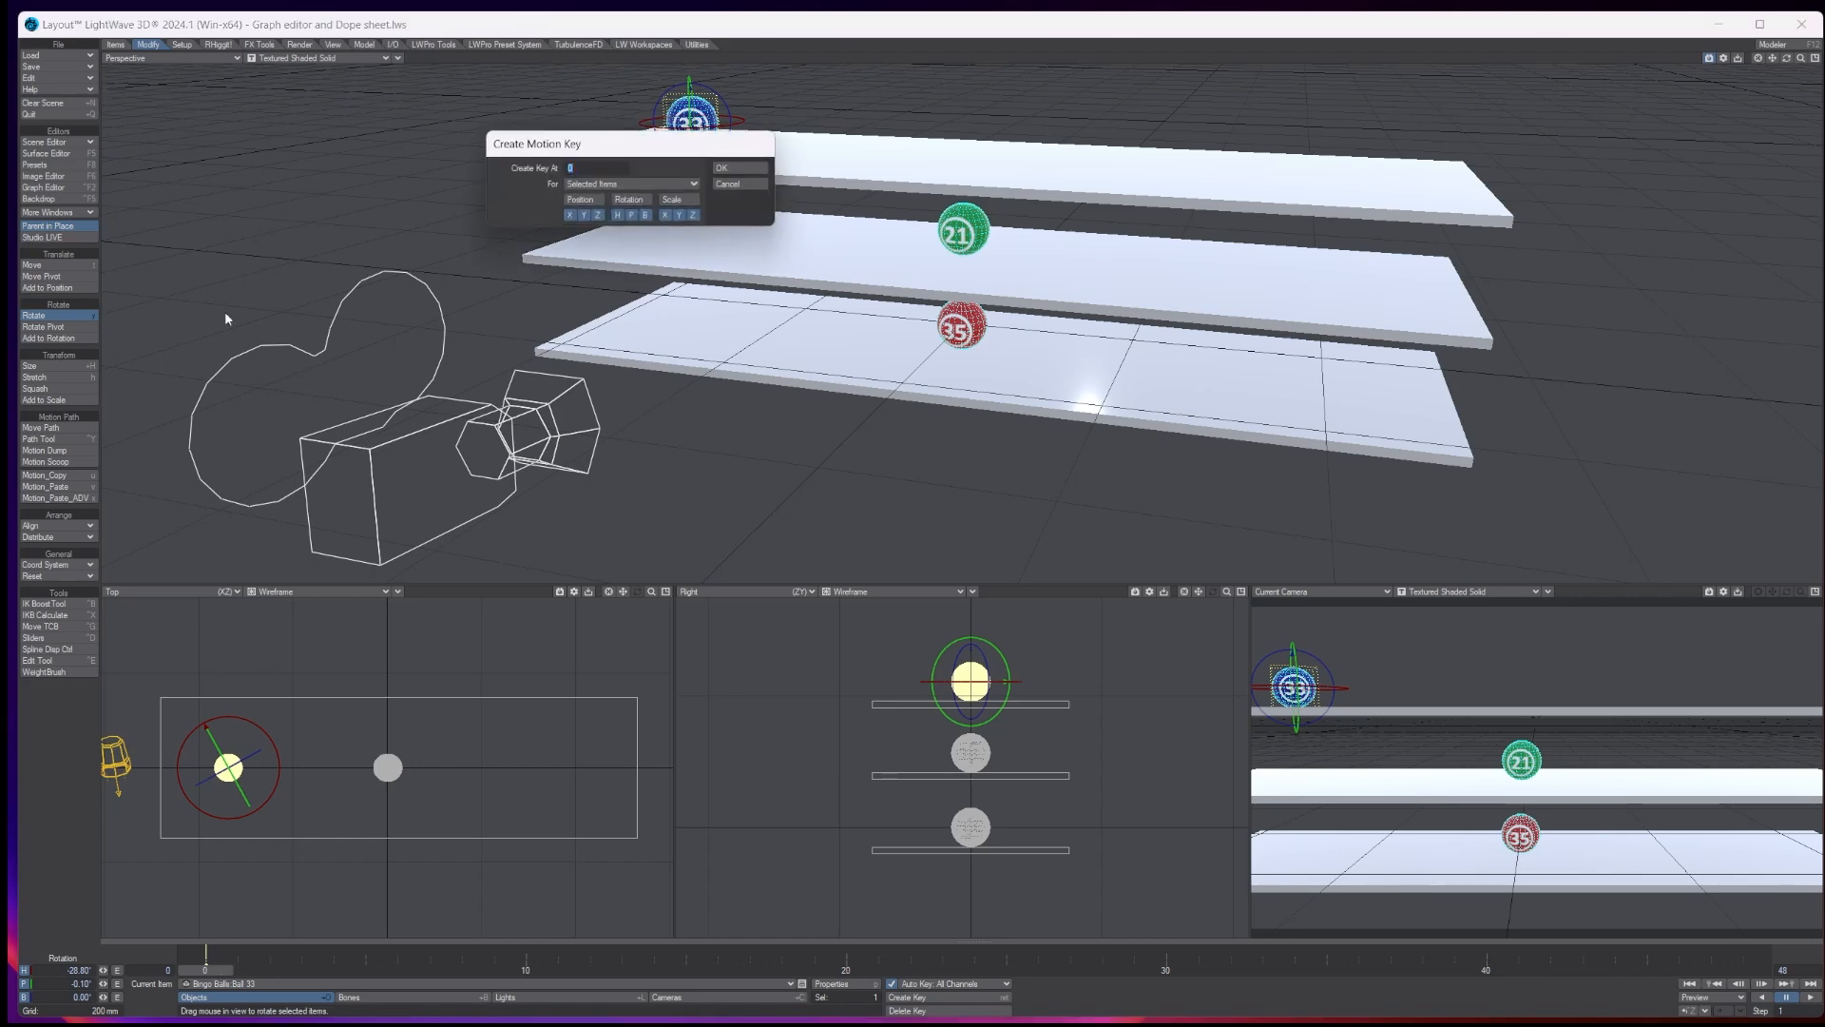
left_click_drag(636, 150, 1024, 393)
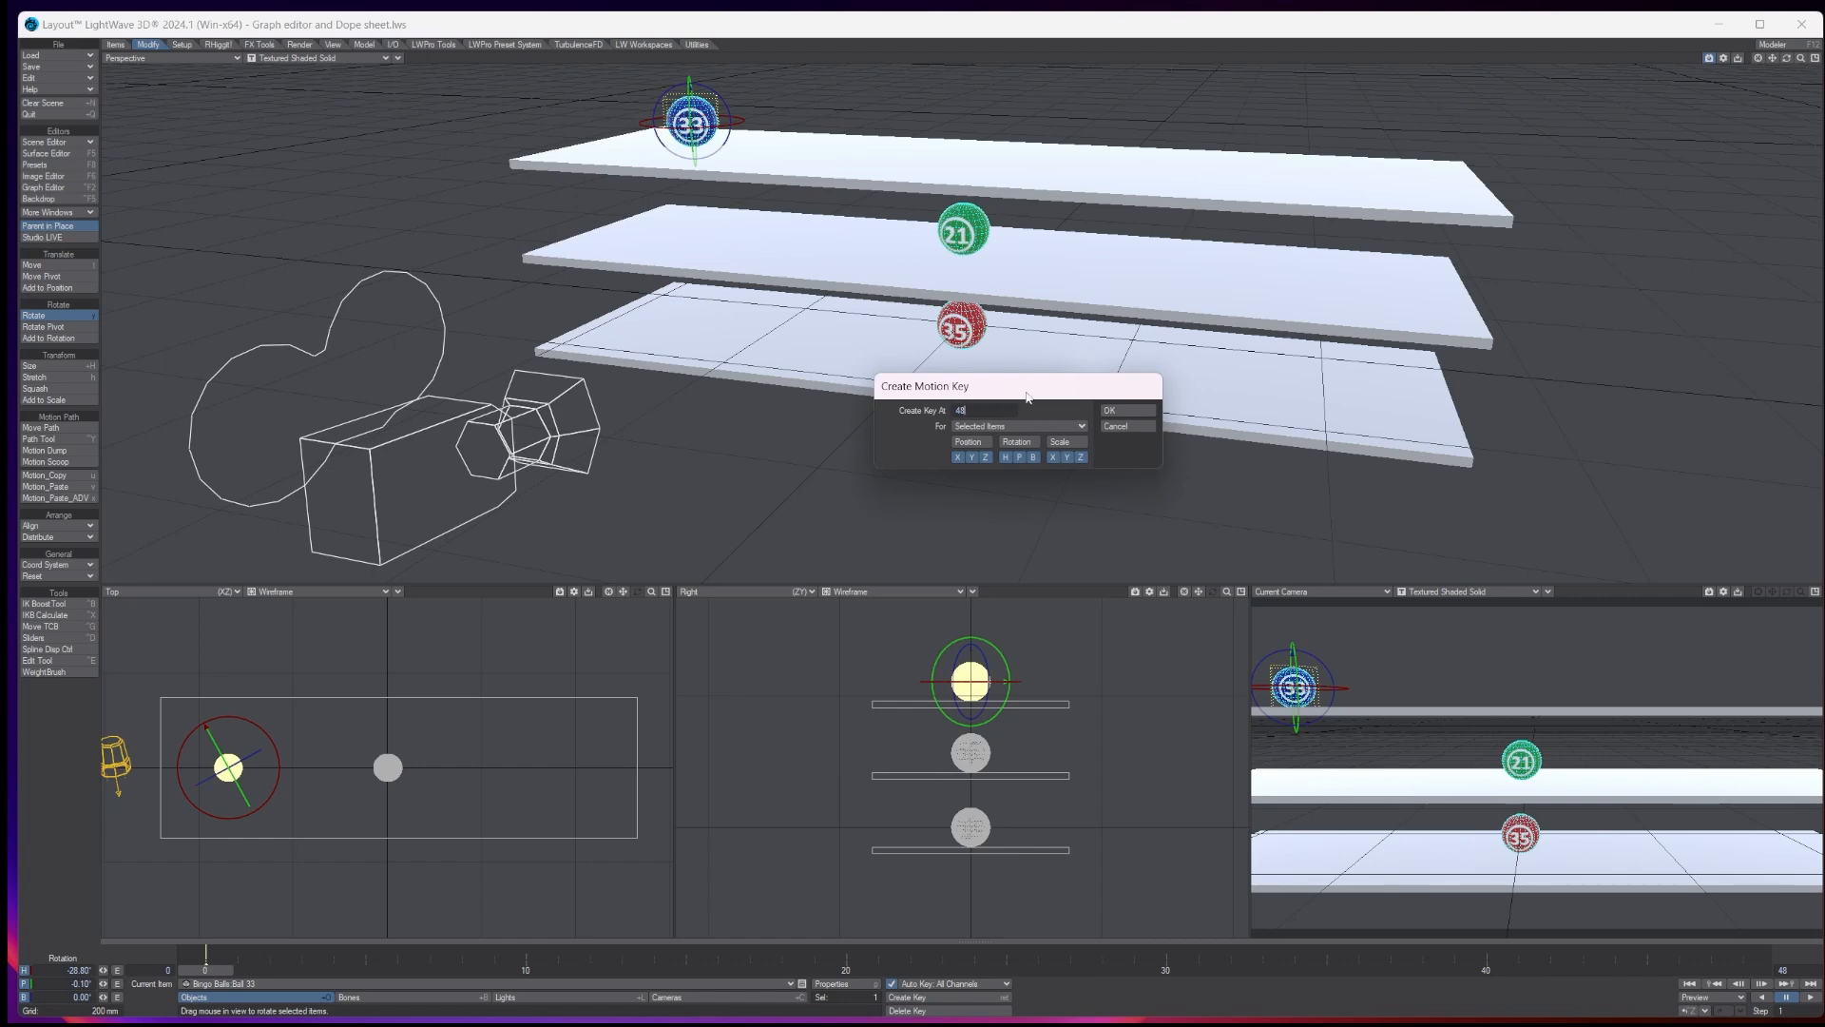
left_click(967, 410)
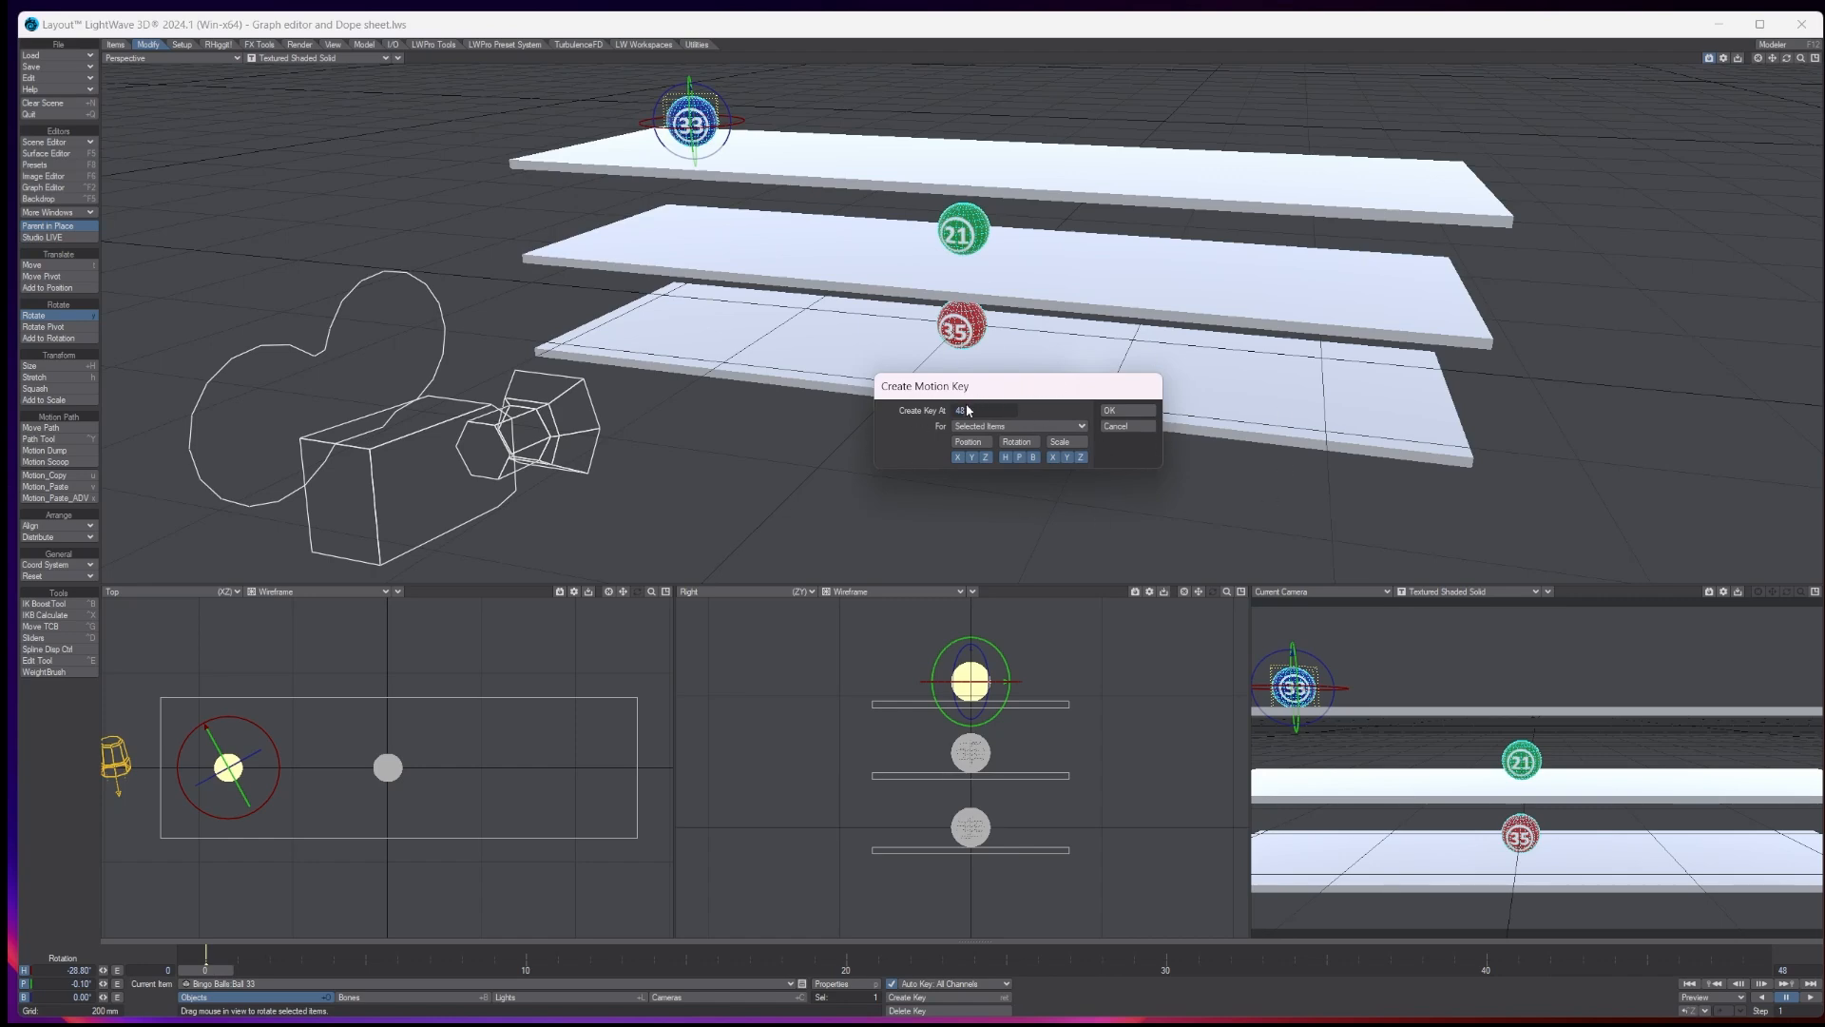
left_click(1143, 409)
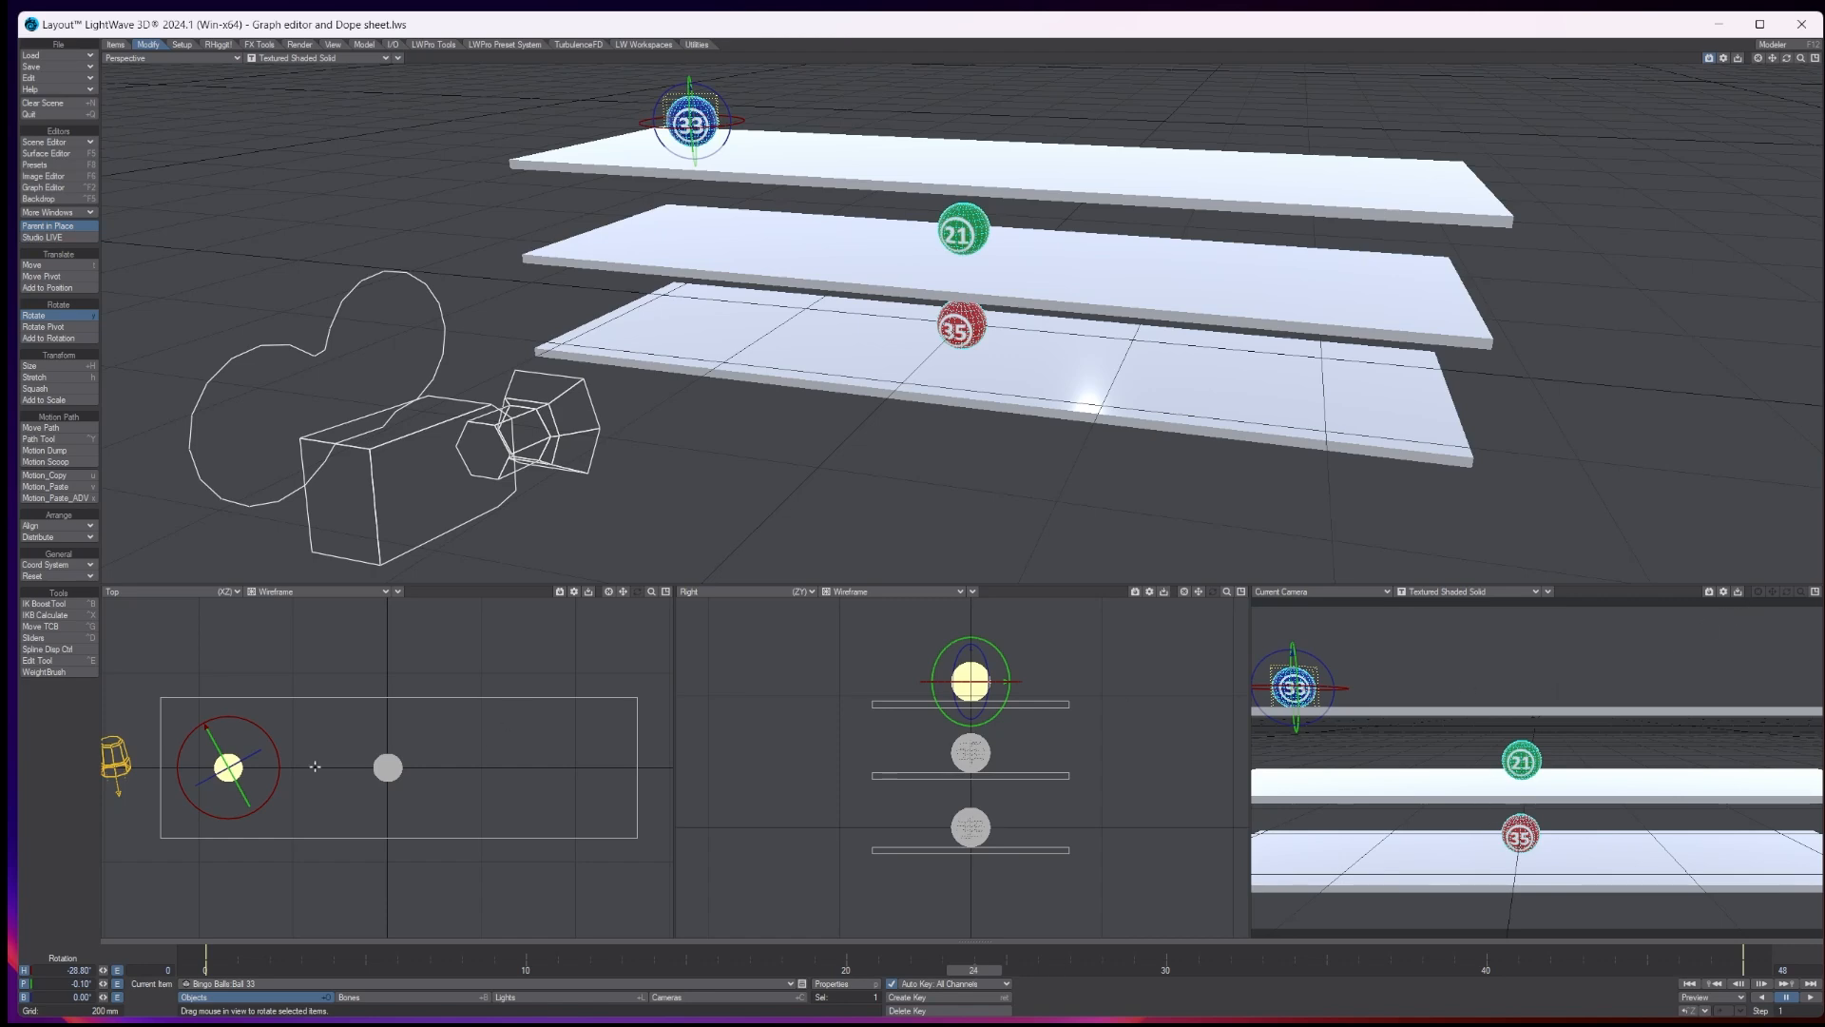
- Move ball 33 along X to the middle of its shelf at frame 24 and preview the motion from frame 0
key("t")
left_click_drag(275, 768, 436, 767)
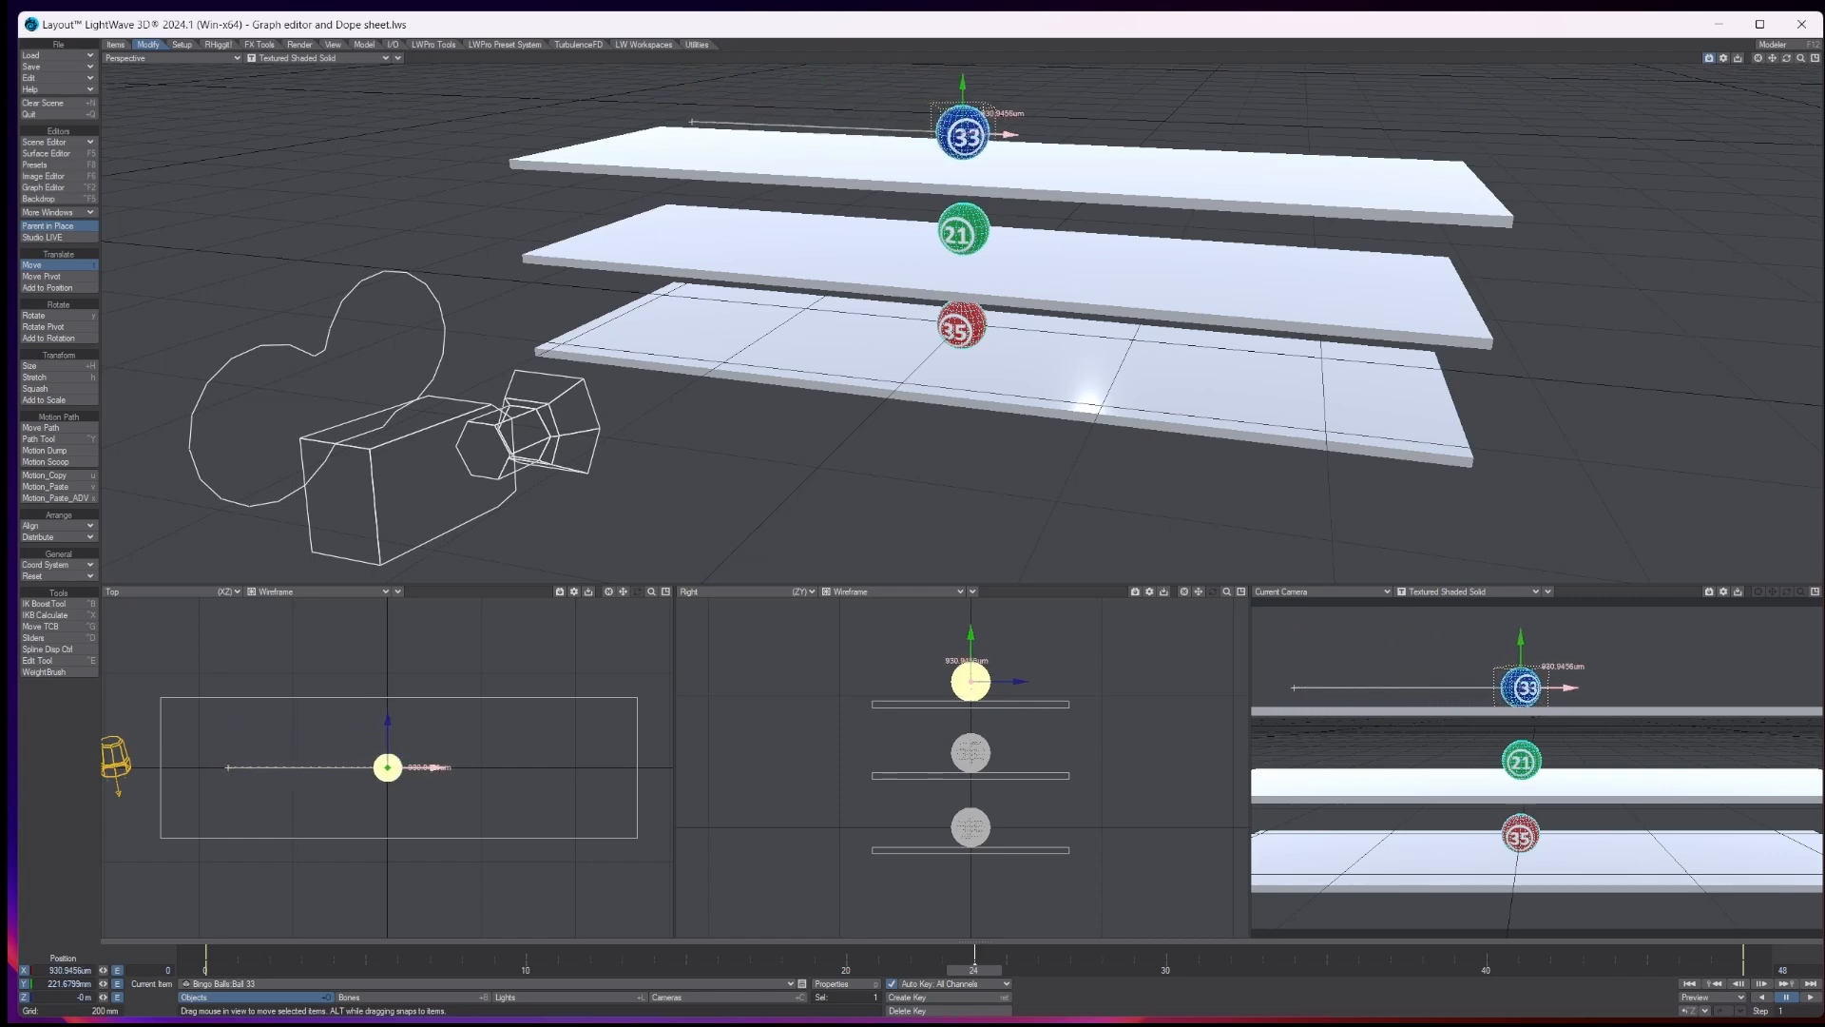
left_click(205, 969)
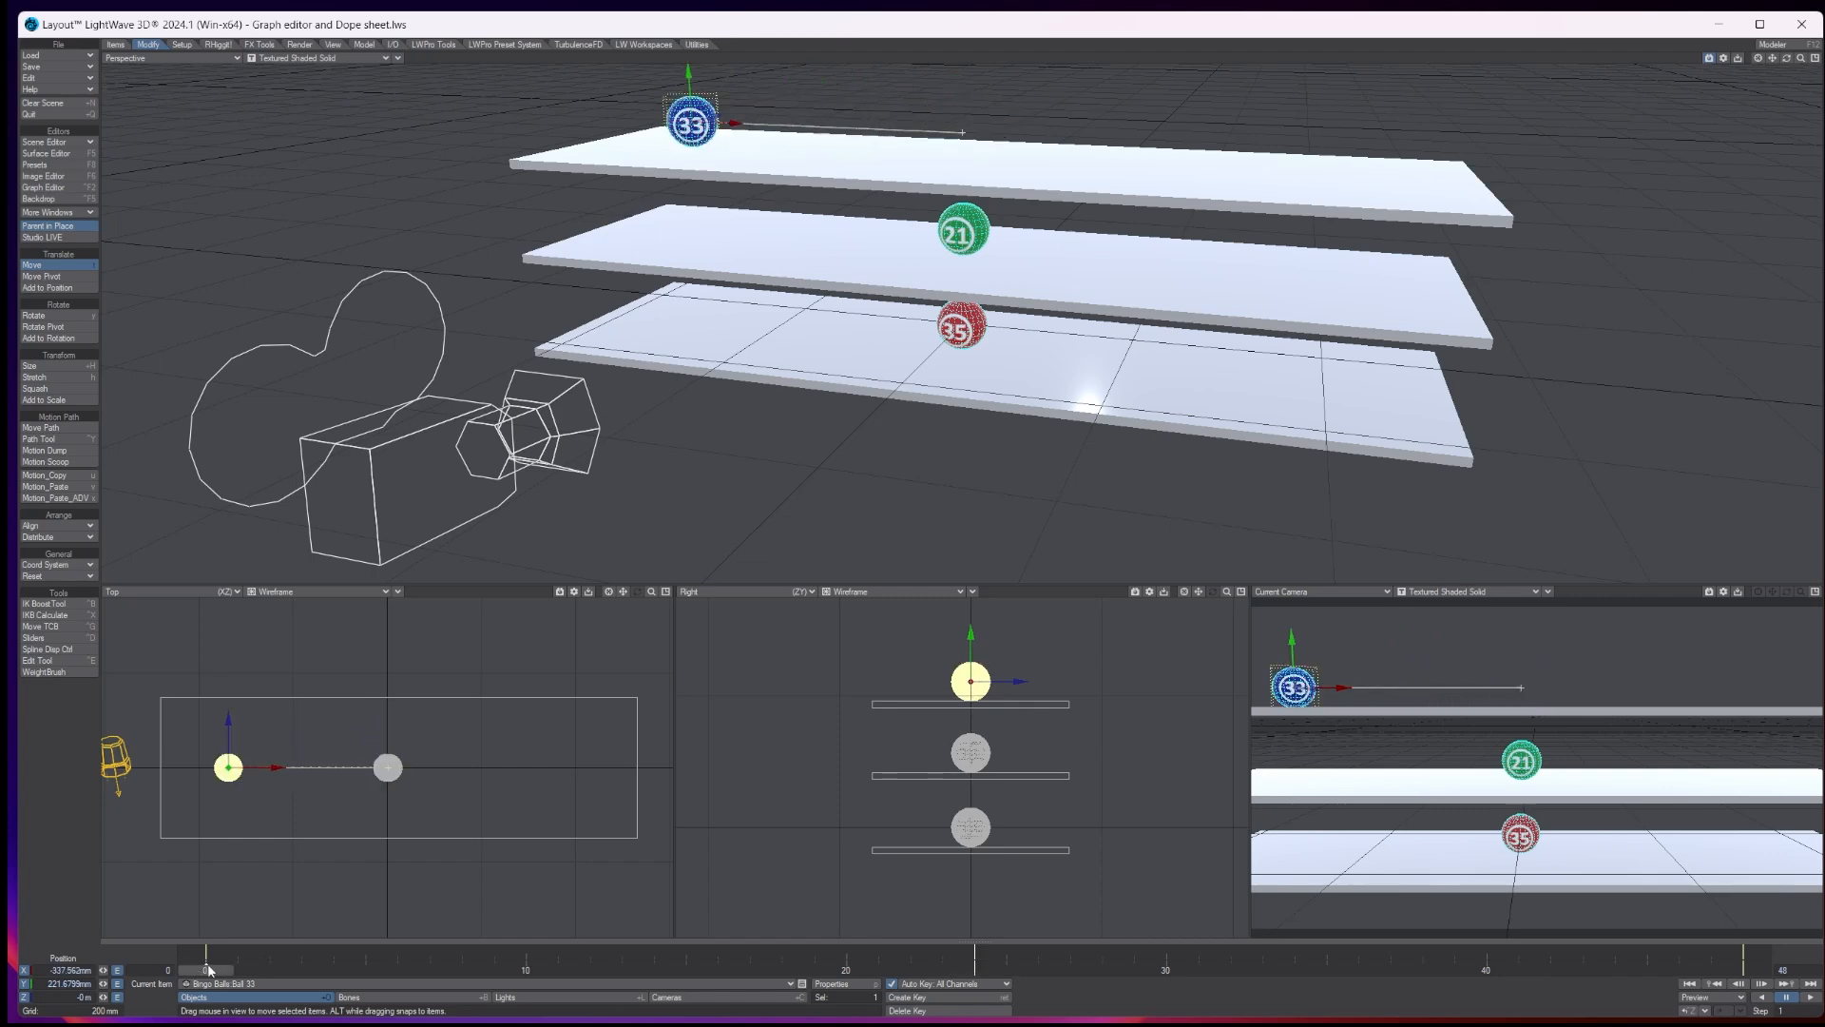
left_click(1810, 998)
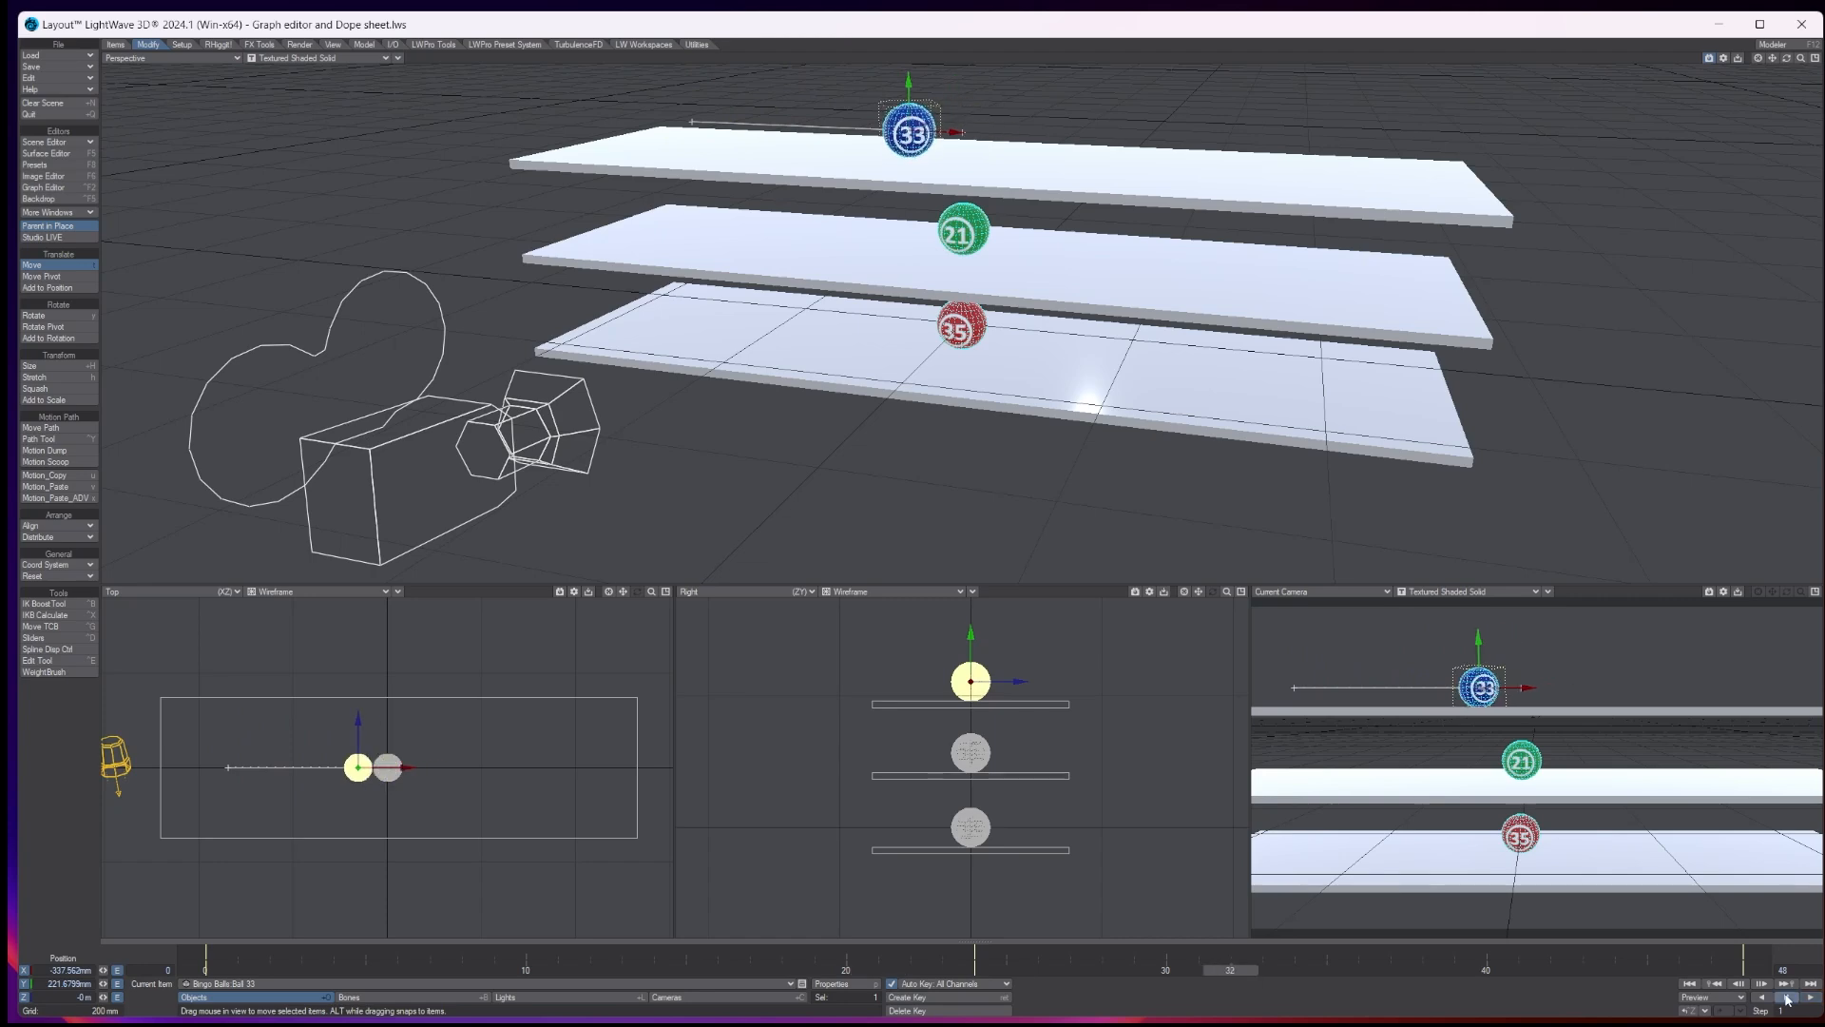
- At frame 24, move ball 33 along X to about 406 mm and rotate its heading to about 30.7°
left_click(973, 970)
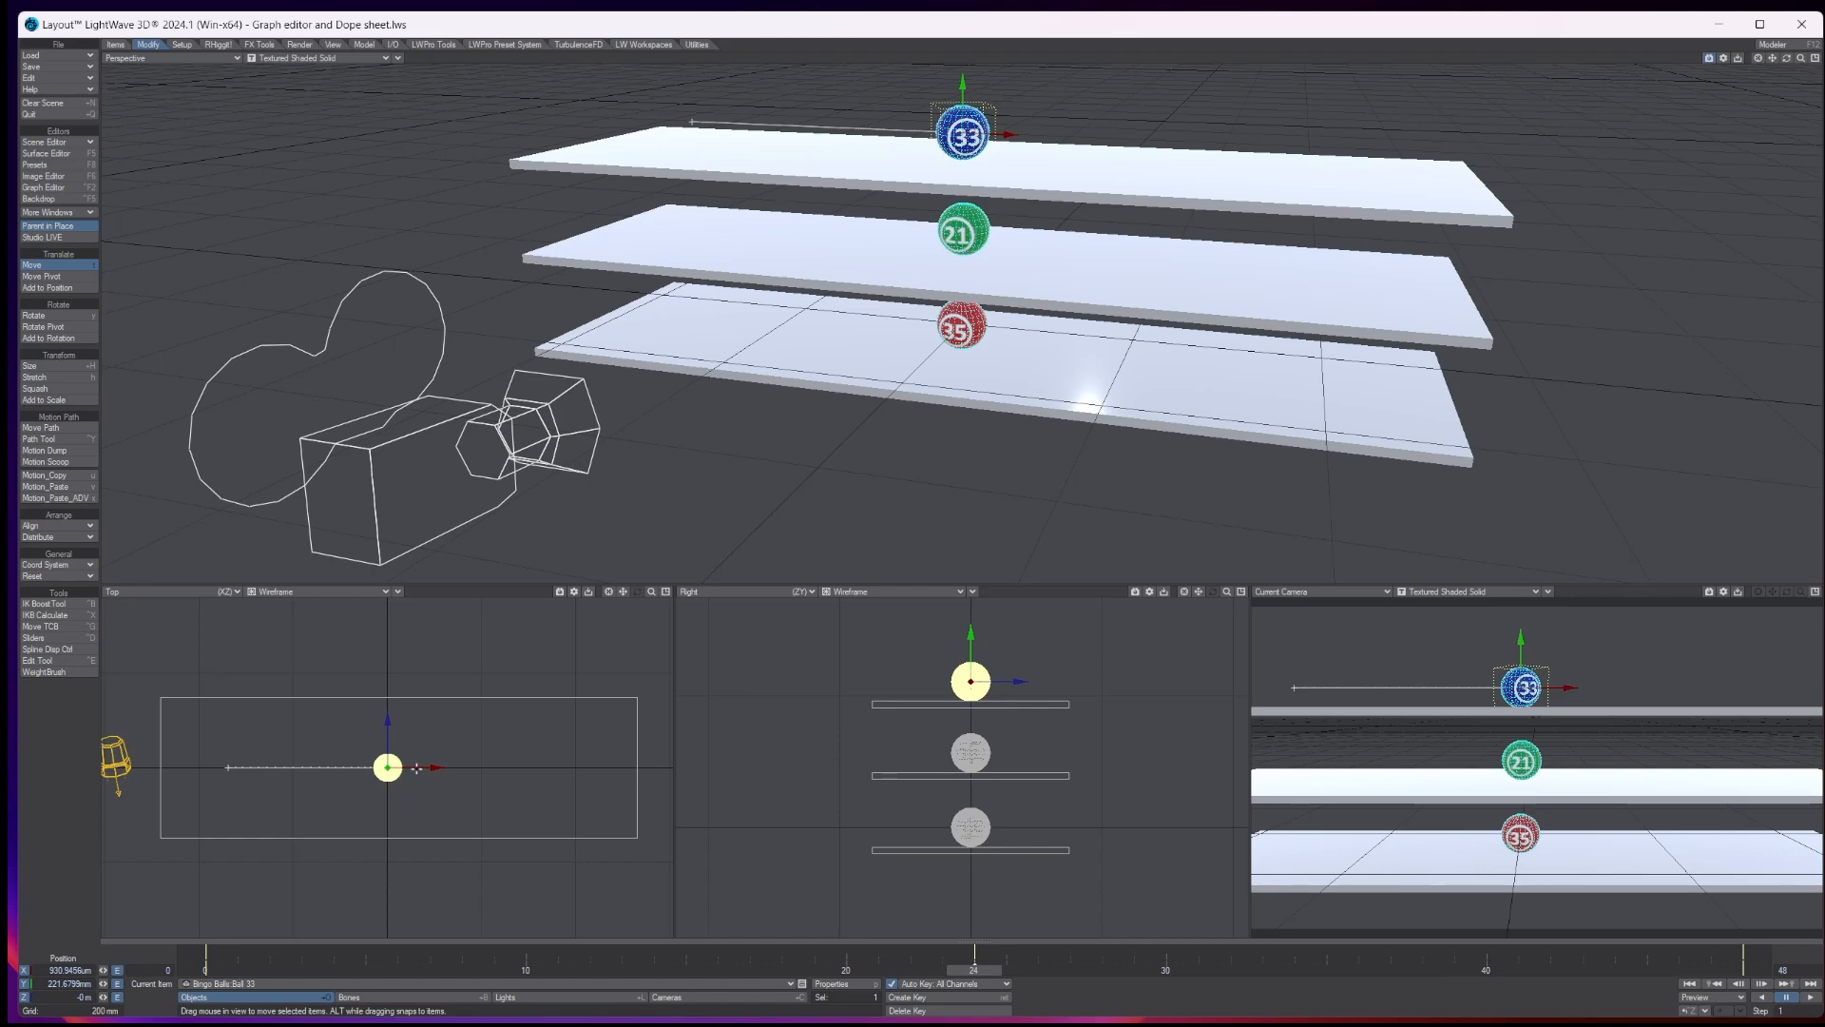
left_click_drag(1564, 686, 1824, 687)
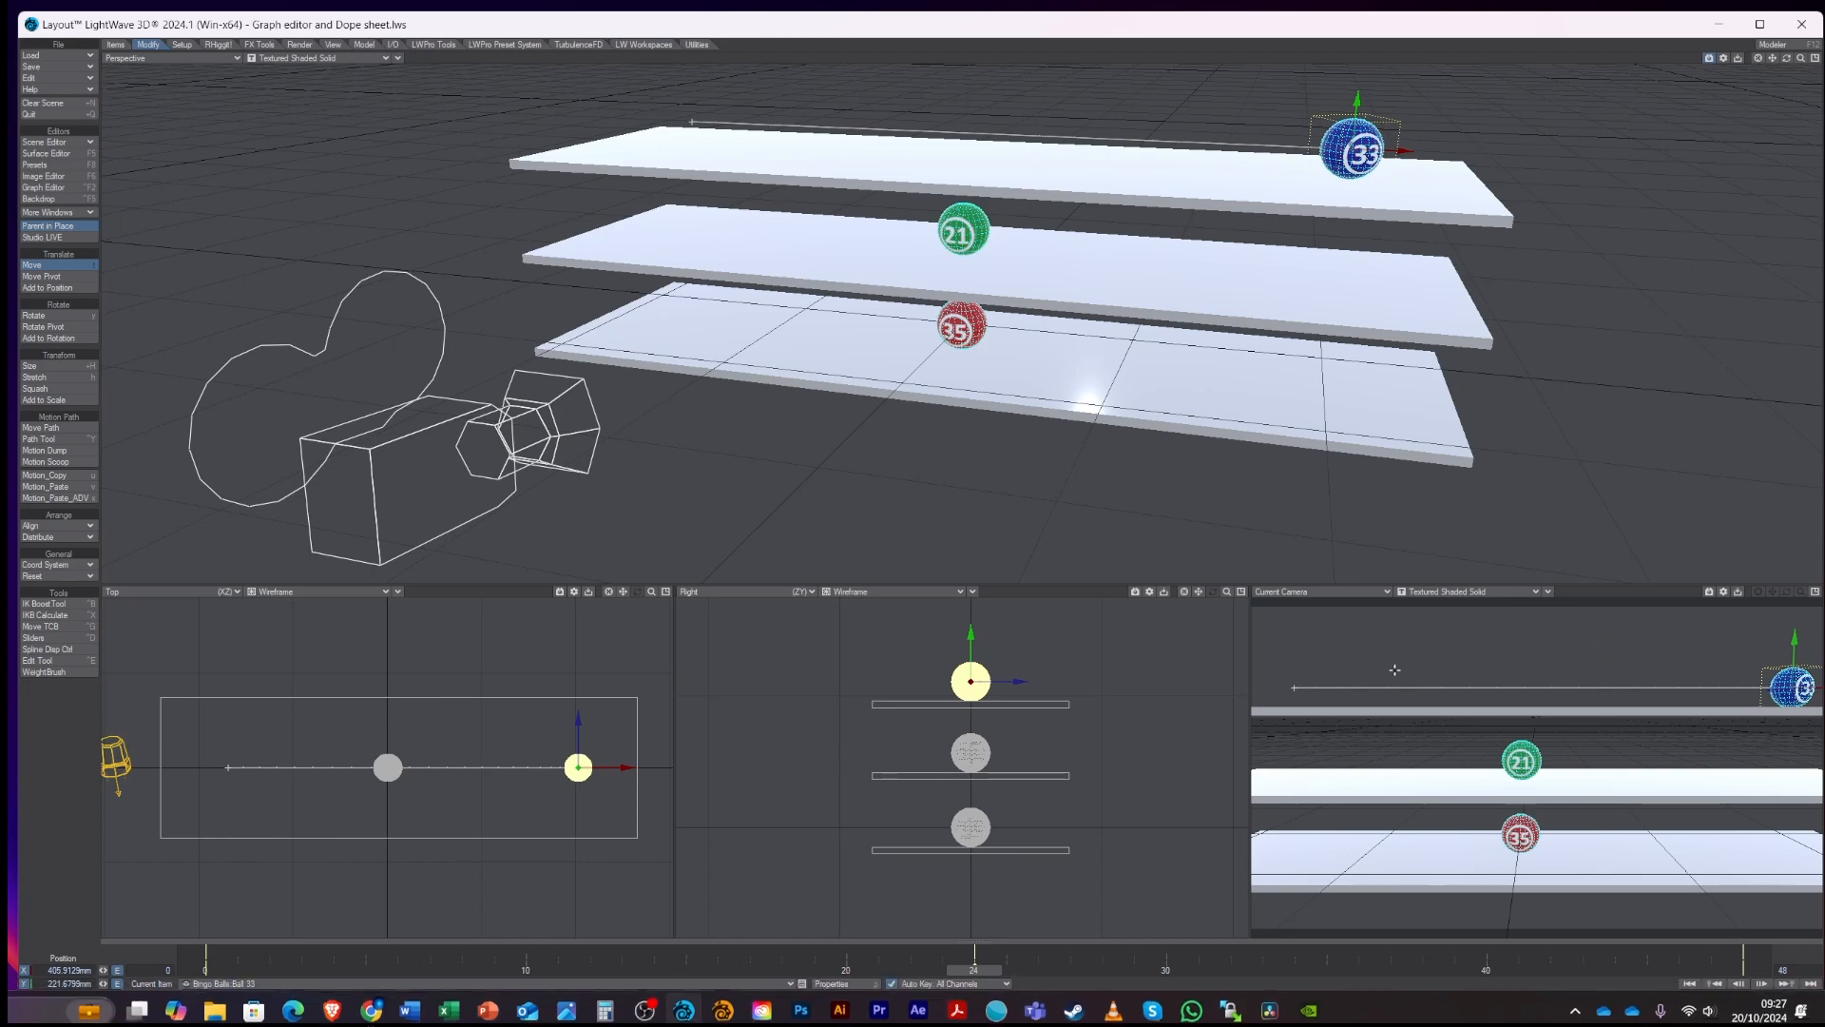
key("y")
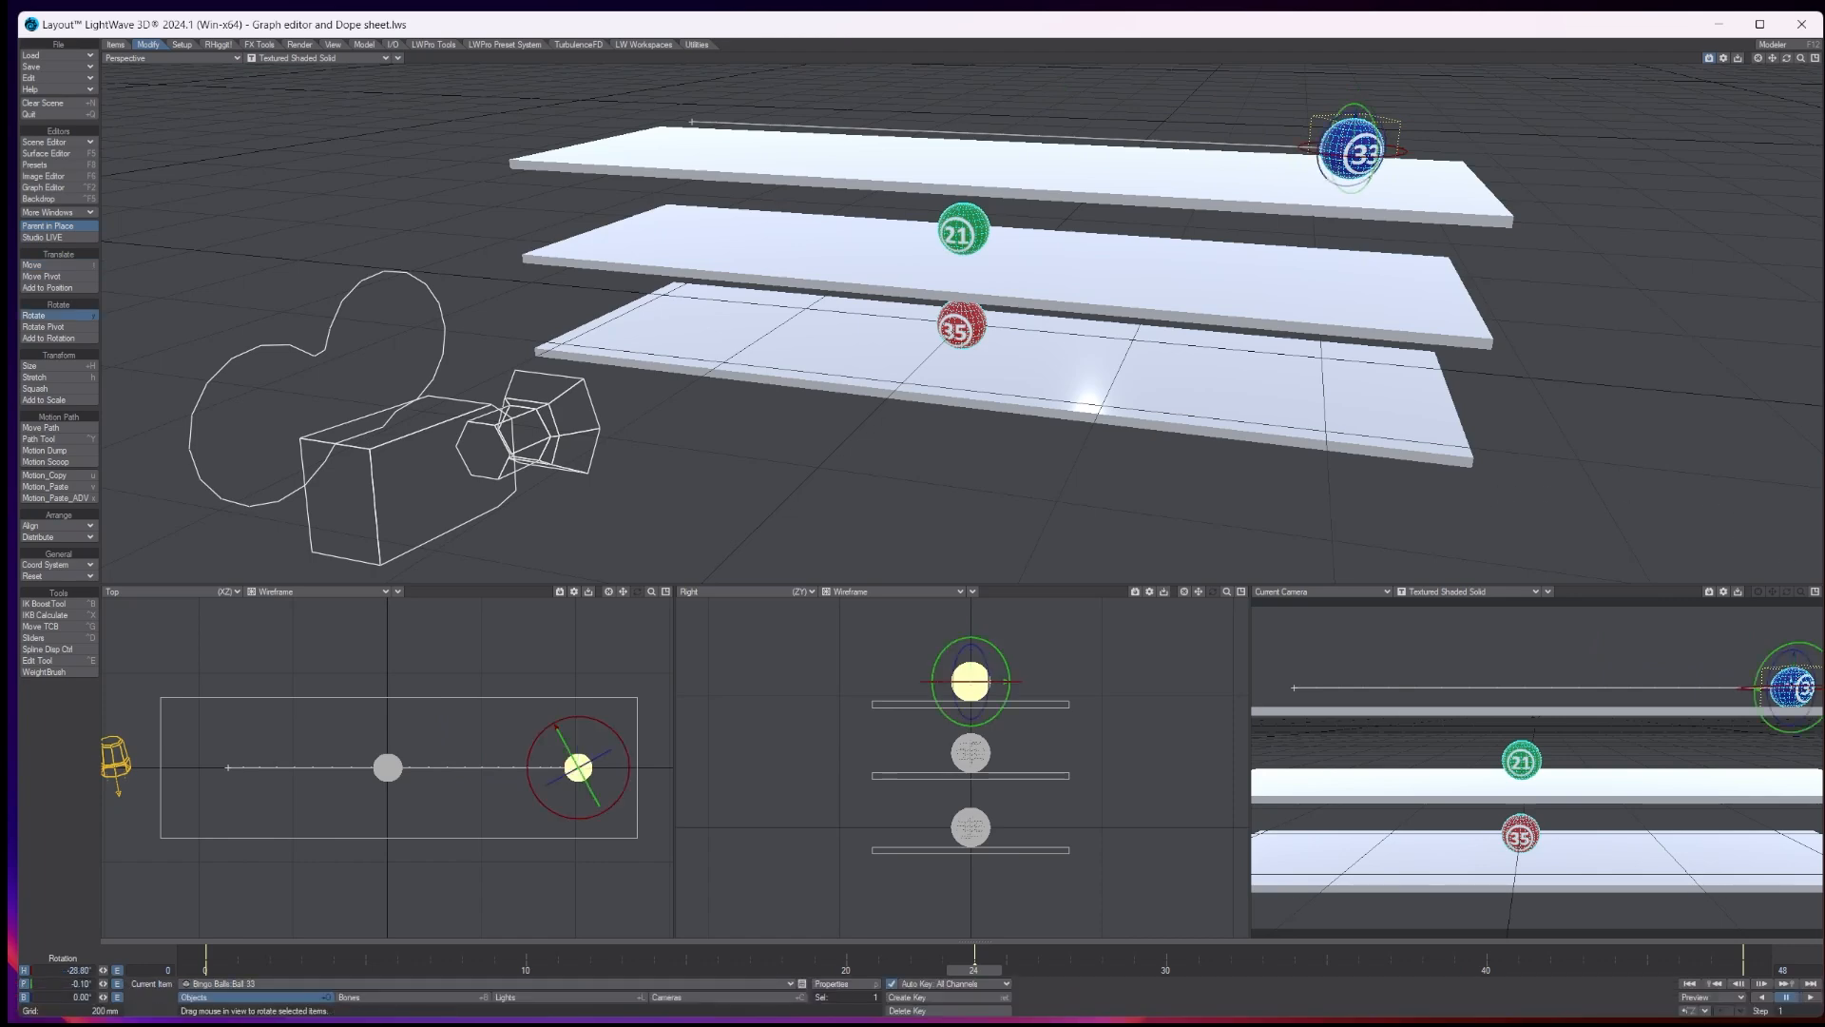
left_click_drag(1788, 688, 1700, 688)
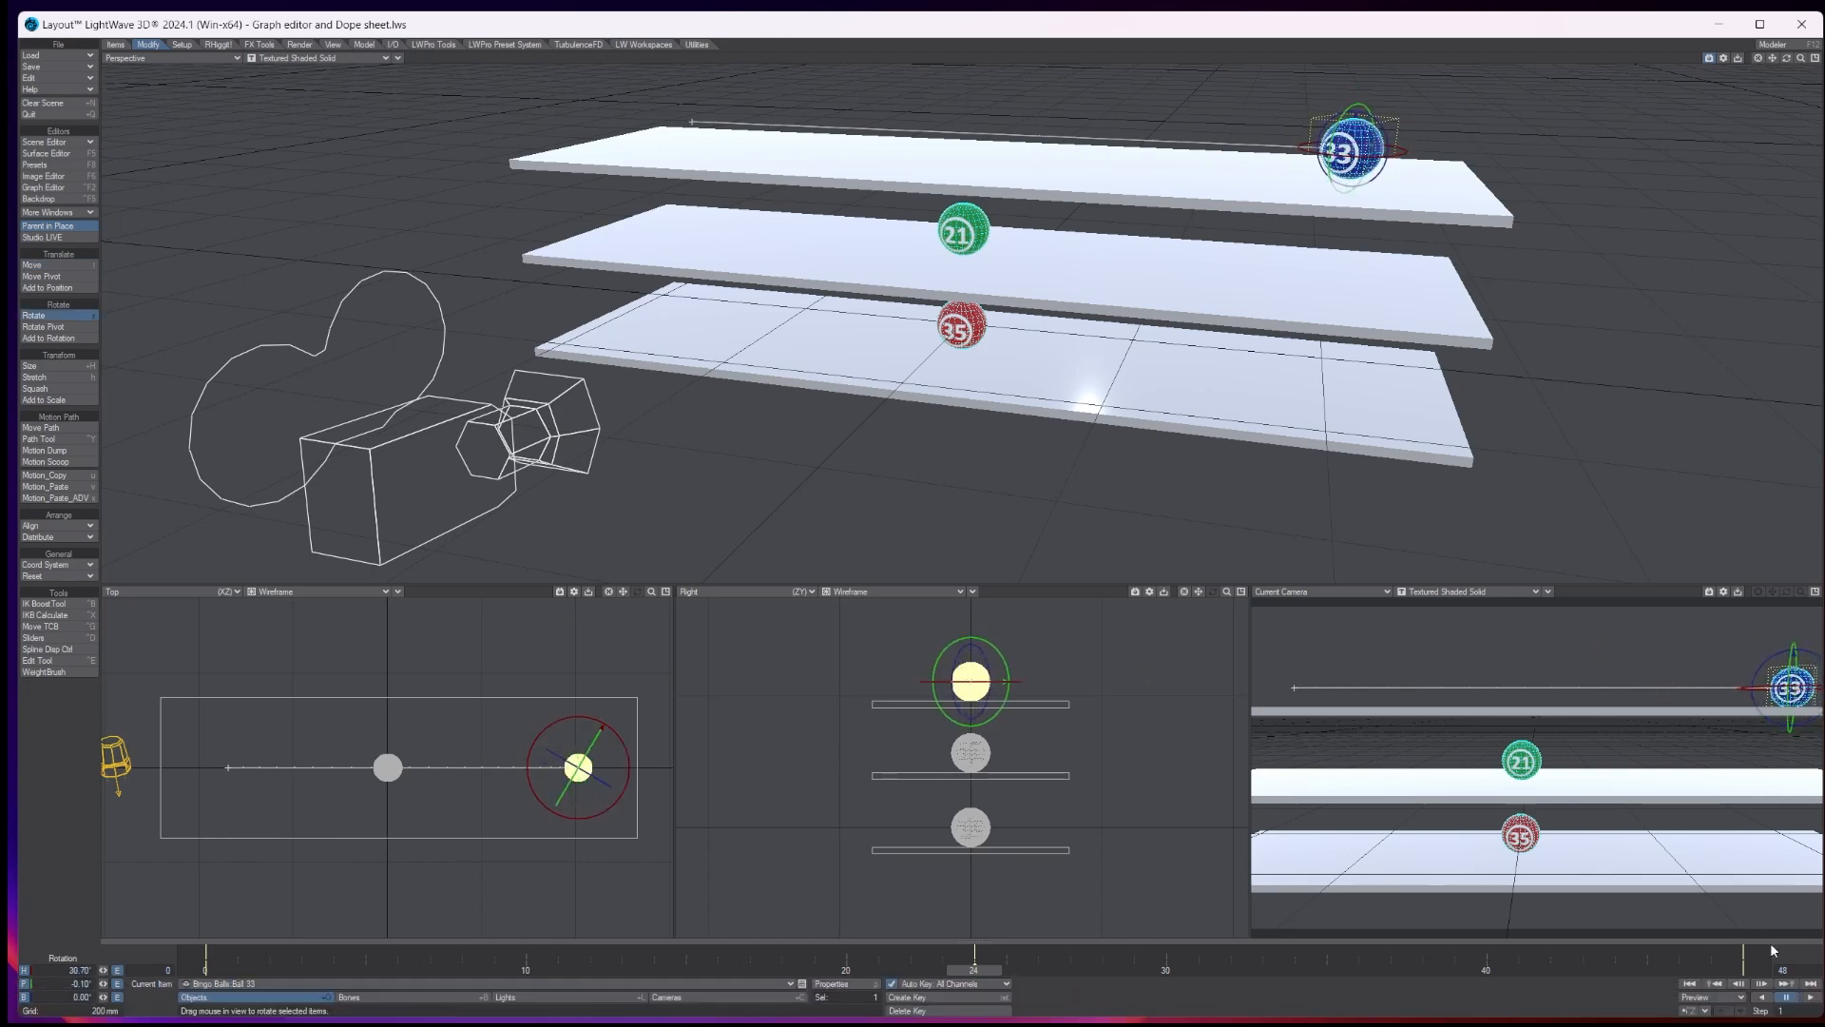
- Play ball 33's animation from the first frame and stop the playback
left_click(1688, 982)
left_click(1788, 996)
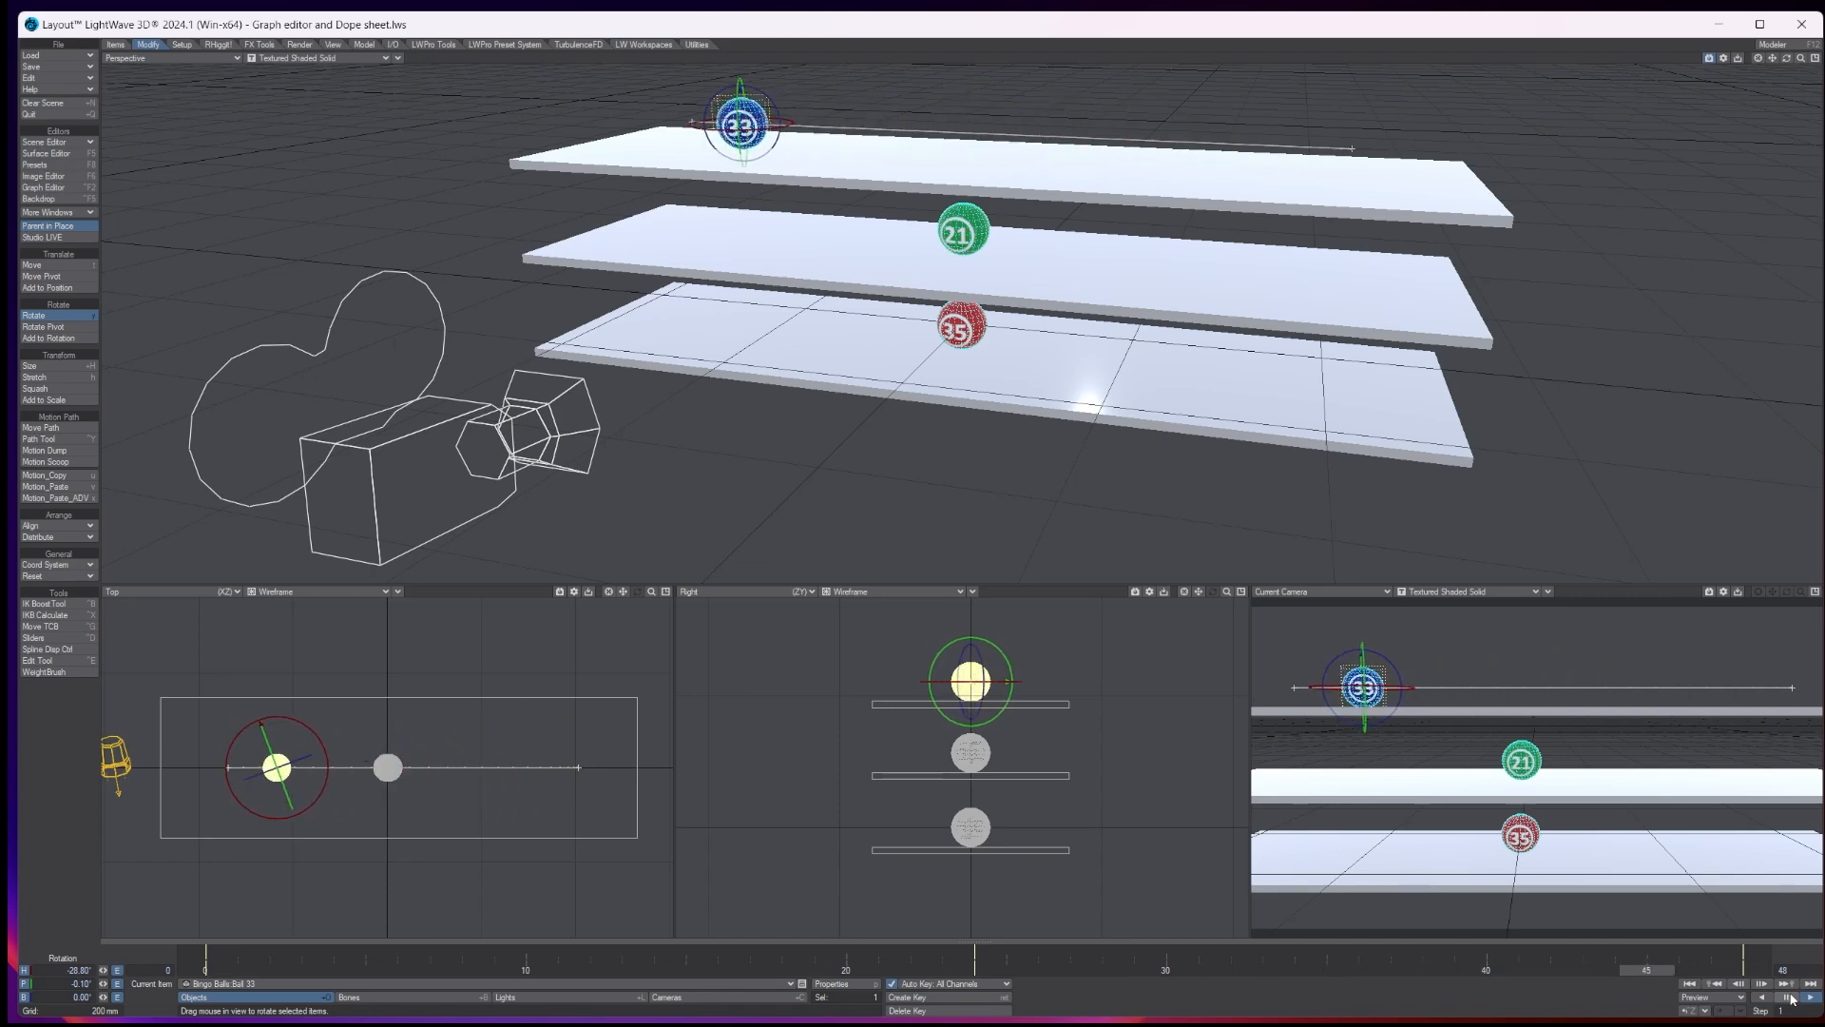
left_click(1788, 996)
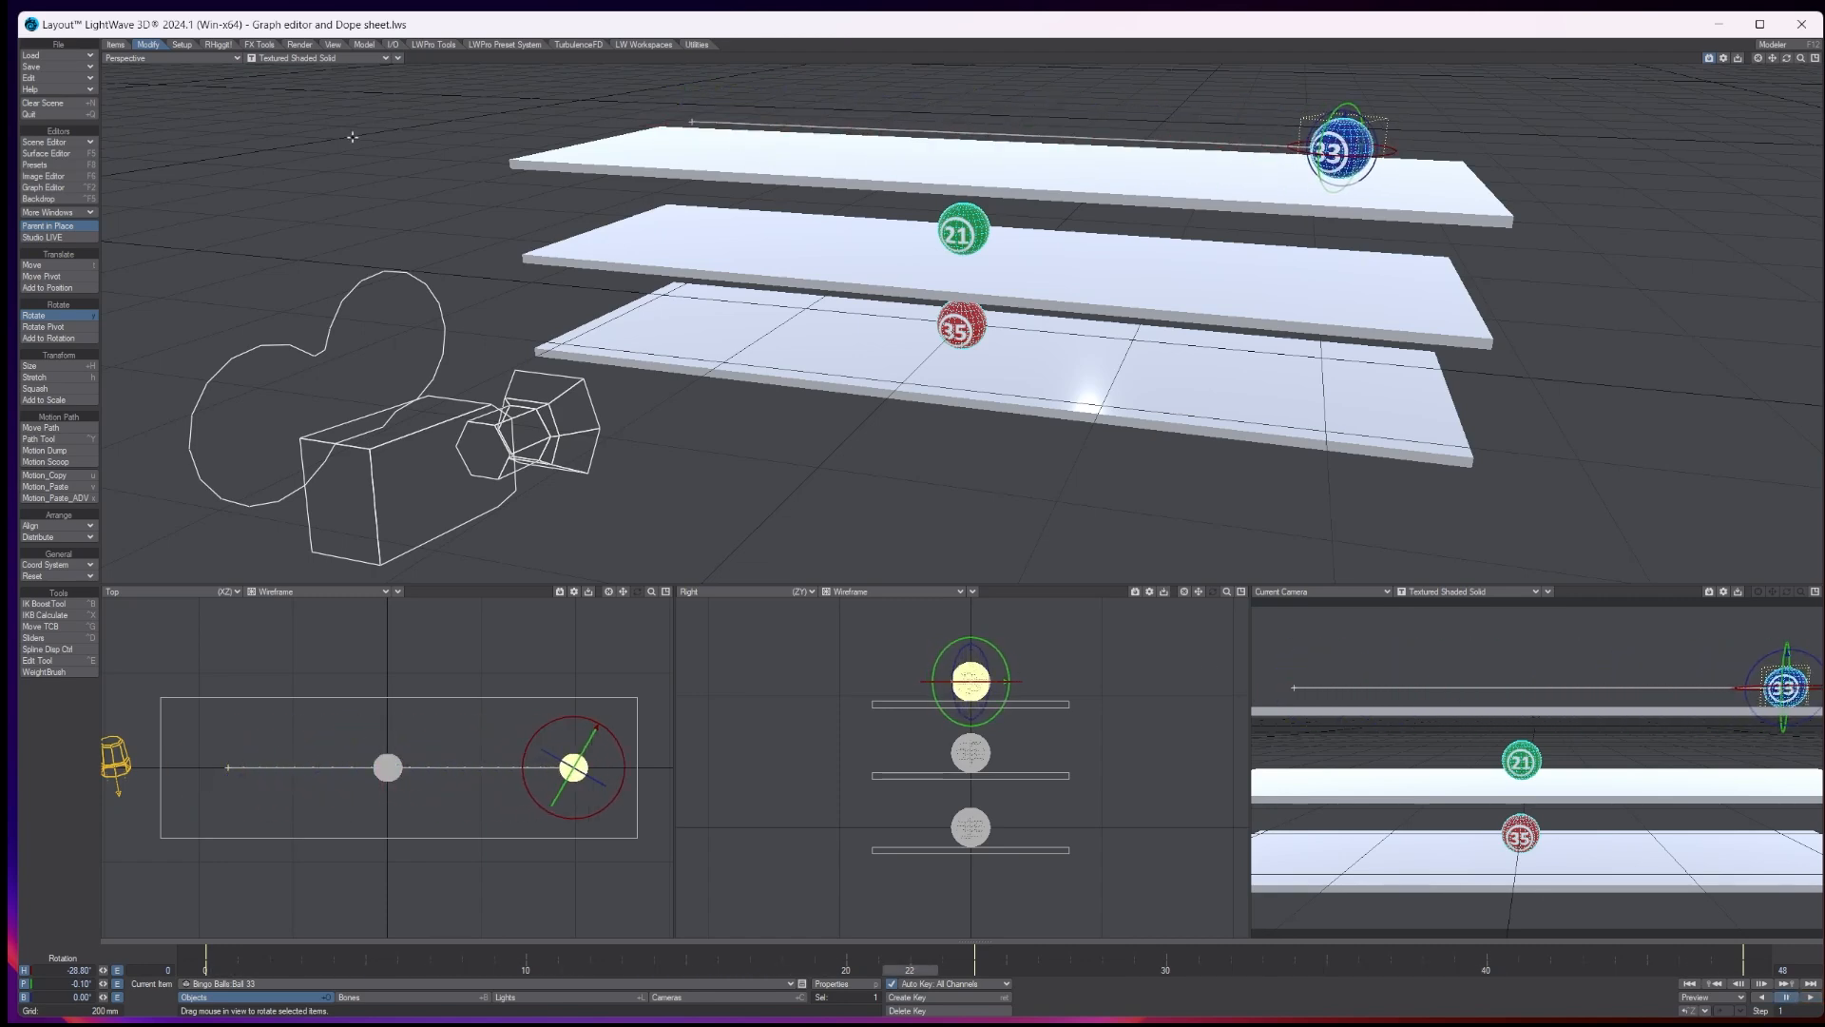
- Open the Layout preferences to check the frame rate and playback options, and close them unchanged
left_click(69, 78)
left_click(38, 88)
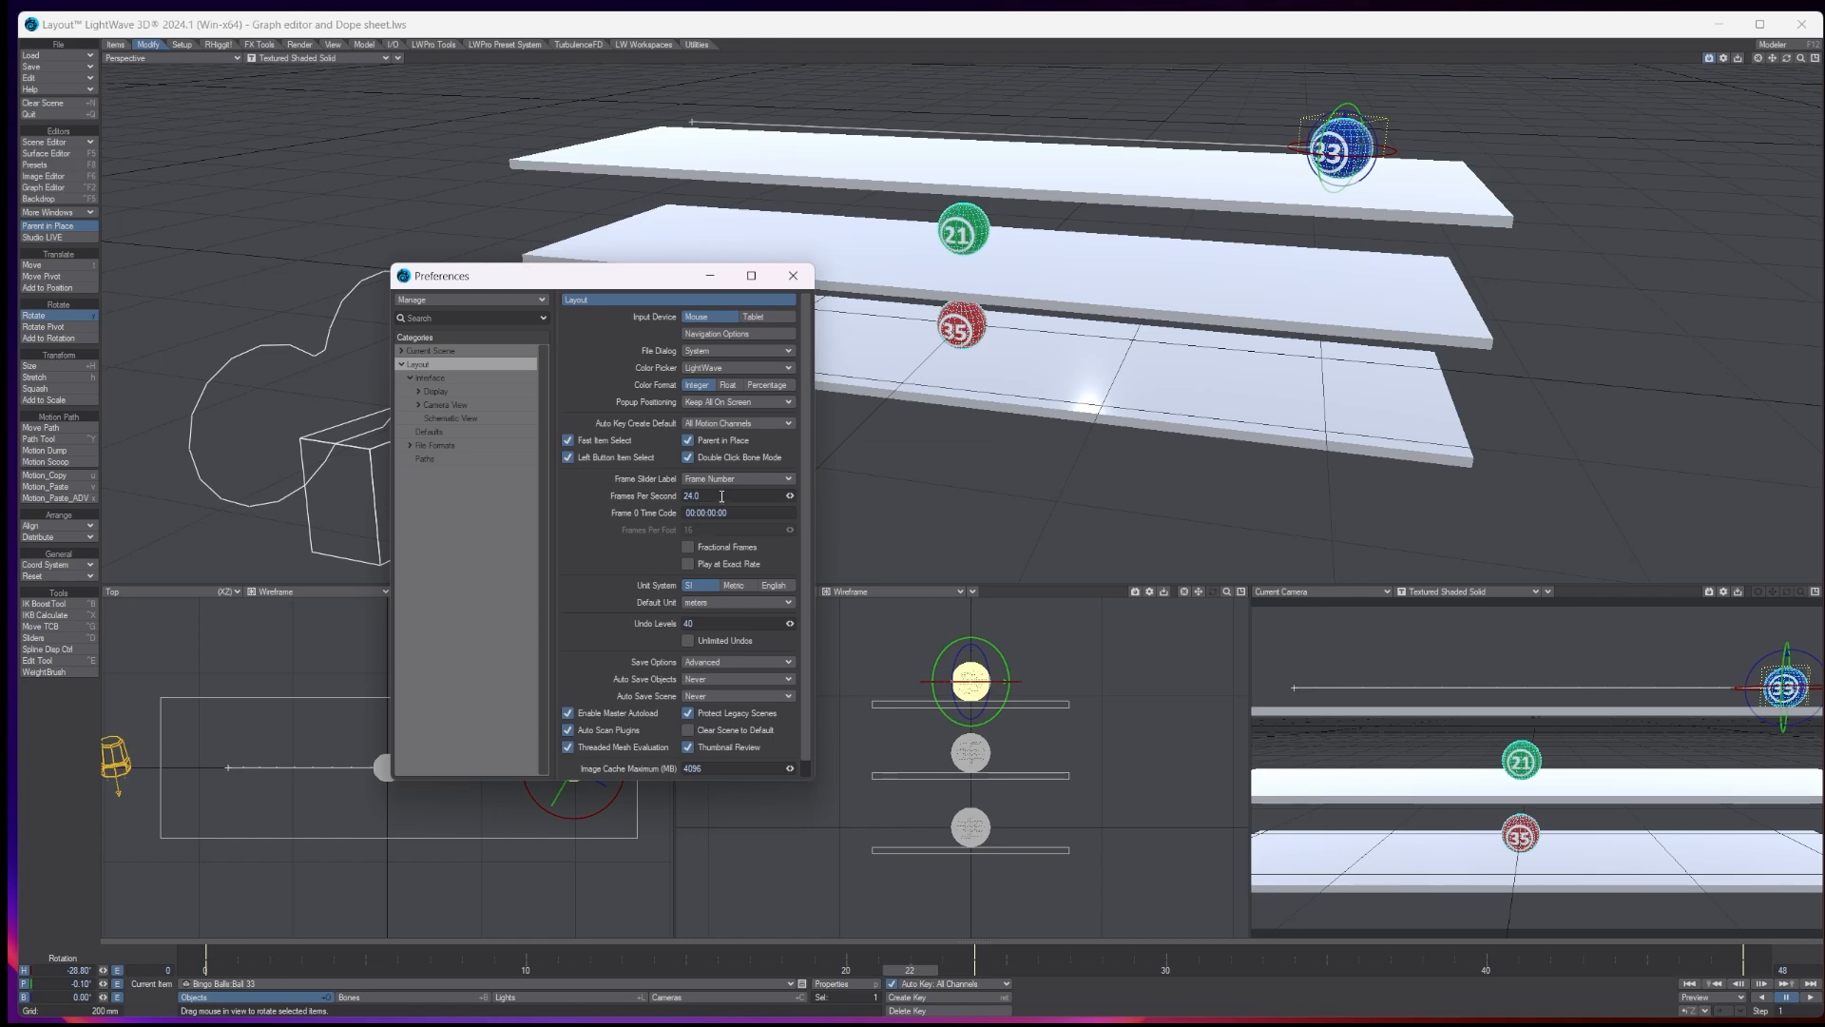
left_click(793, 276)
- Replay the animation of ball 33 from the start, stop it and return to frame 0
left_click(1689, 983)
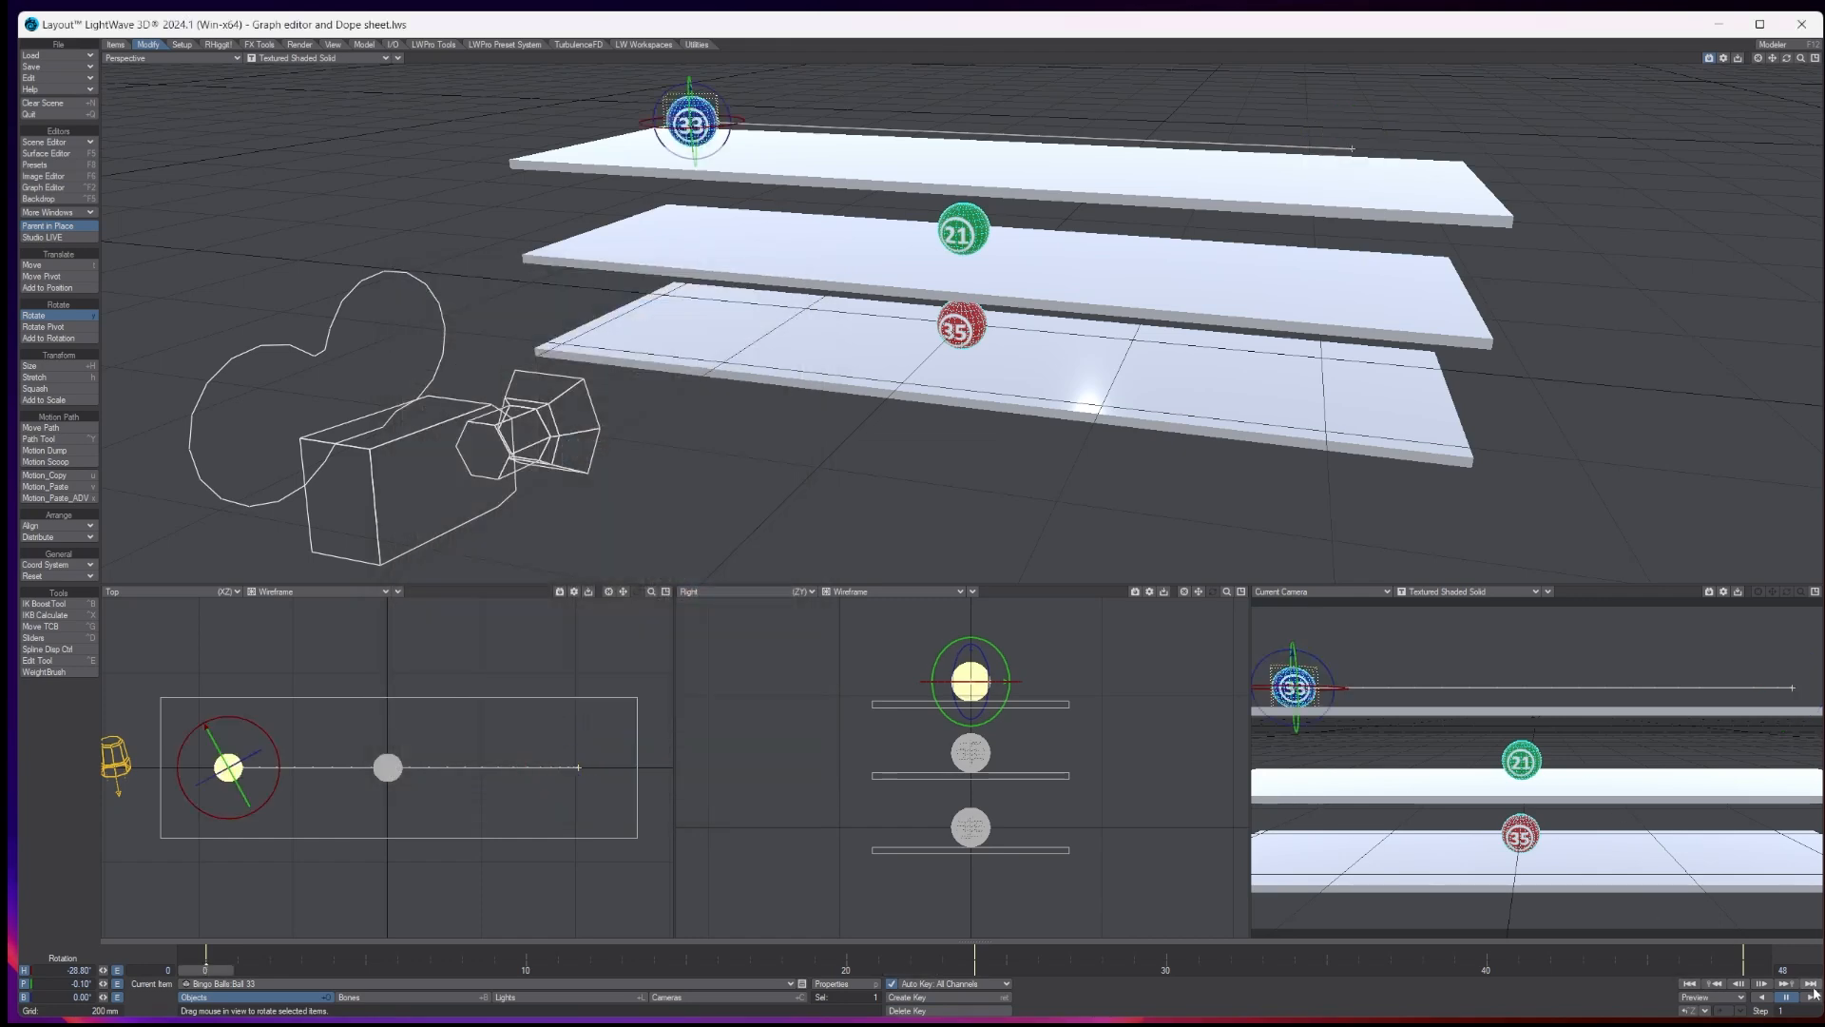
left_click(1802, 996)
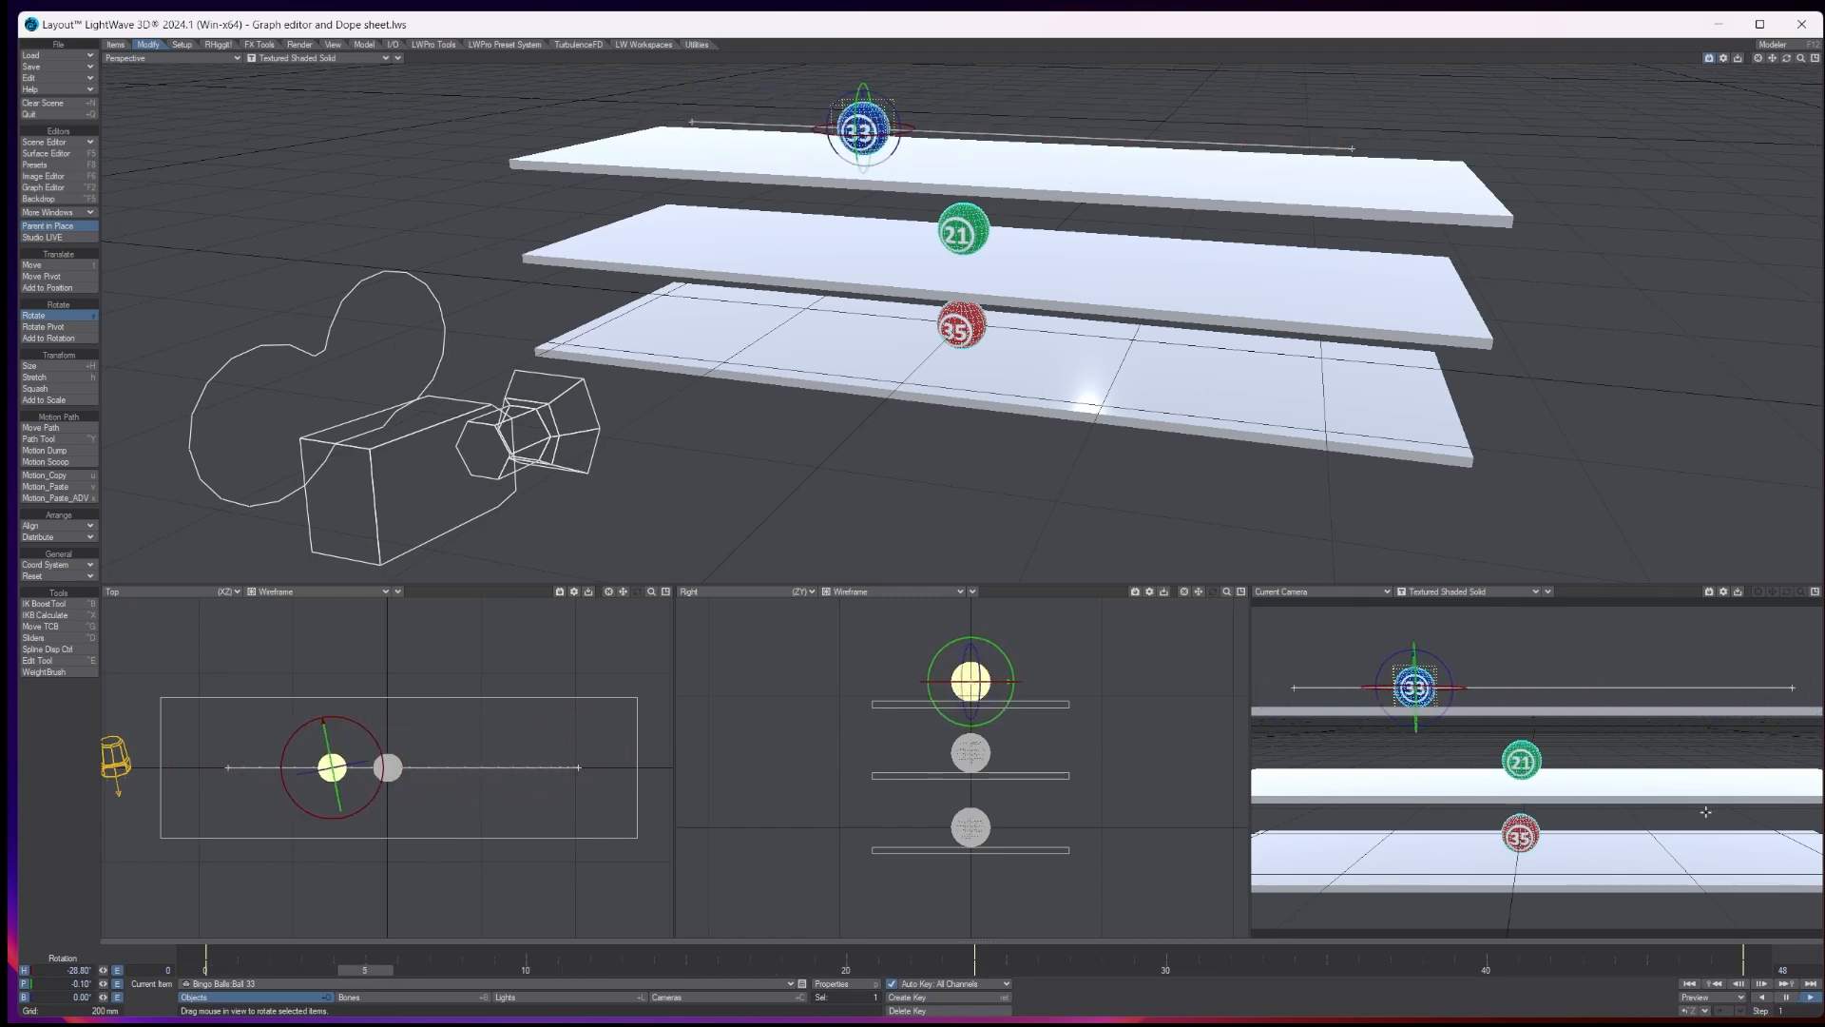
left_click(1786, 996)
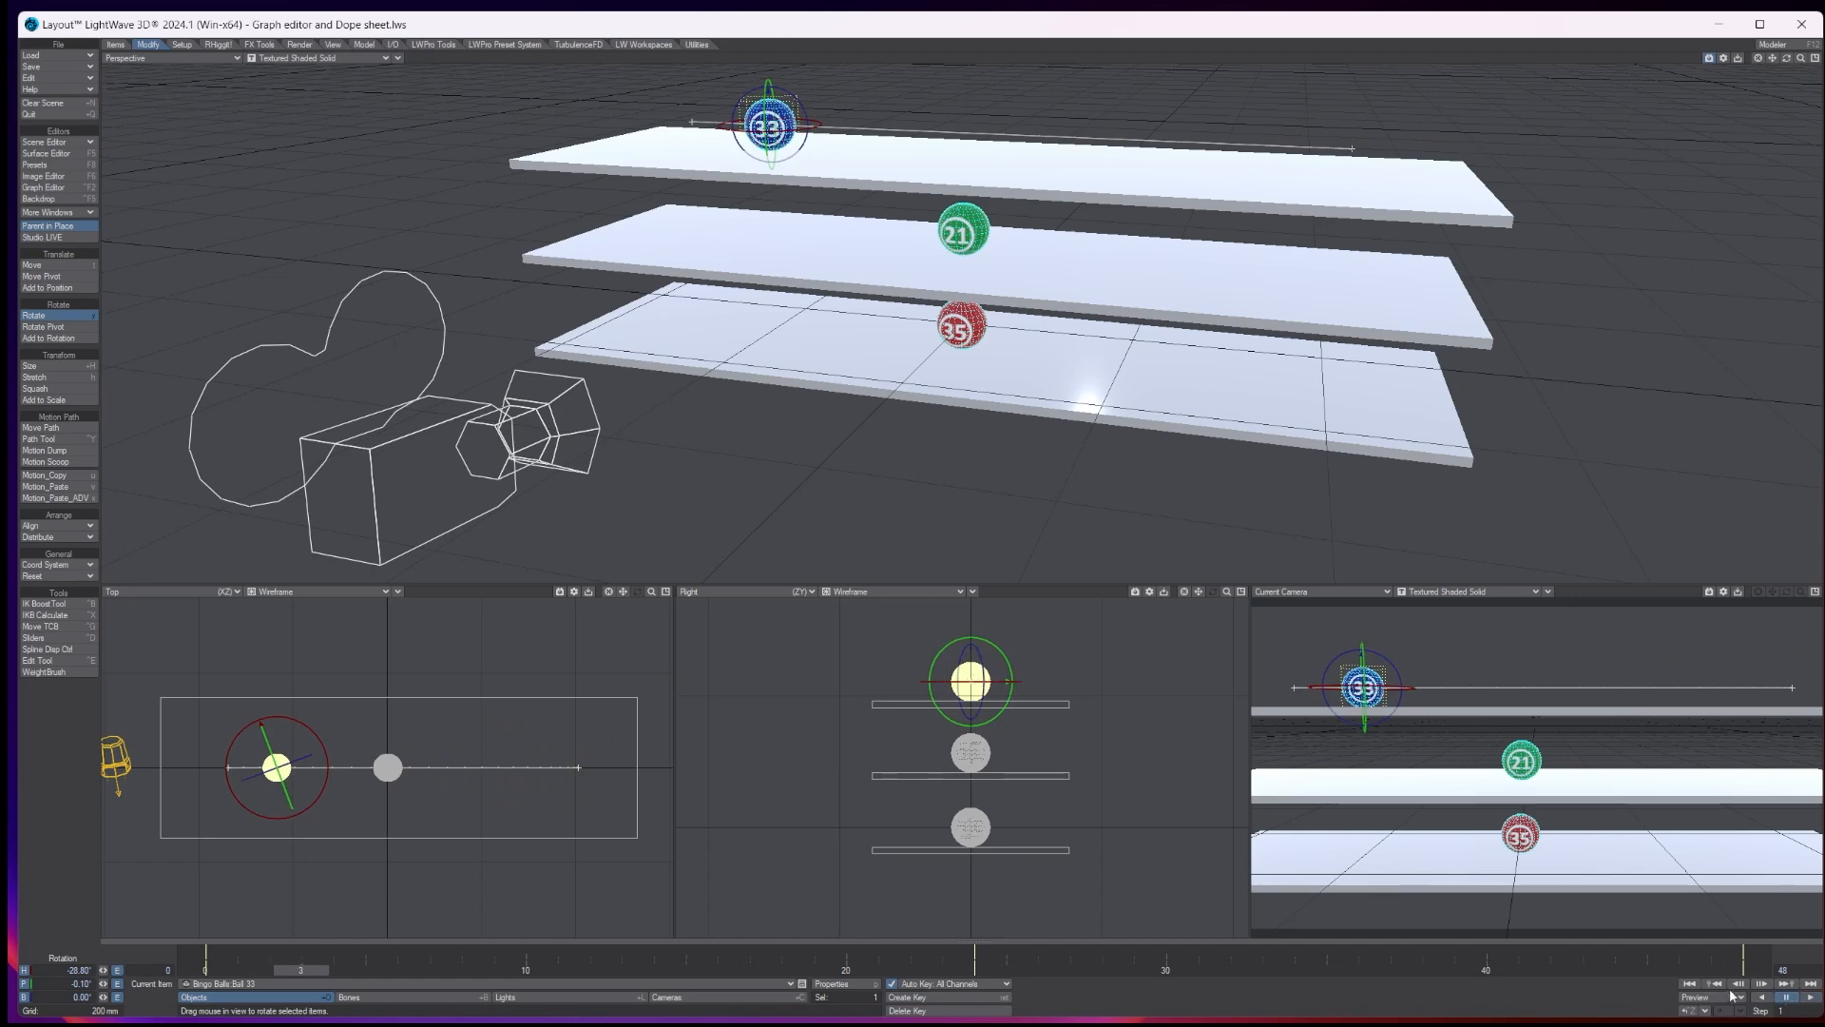
left_click(1690, 984)
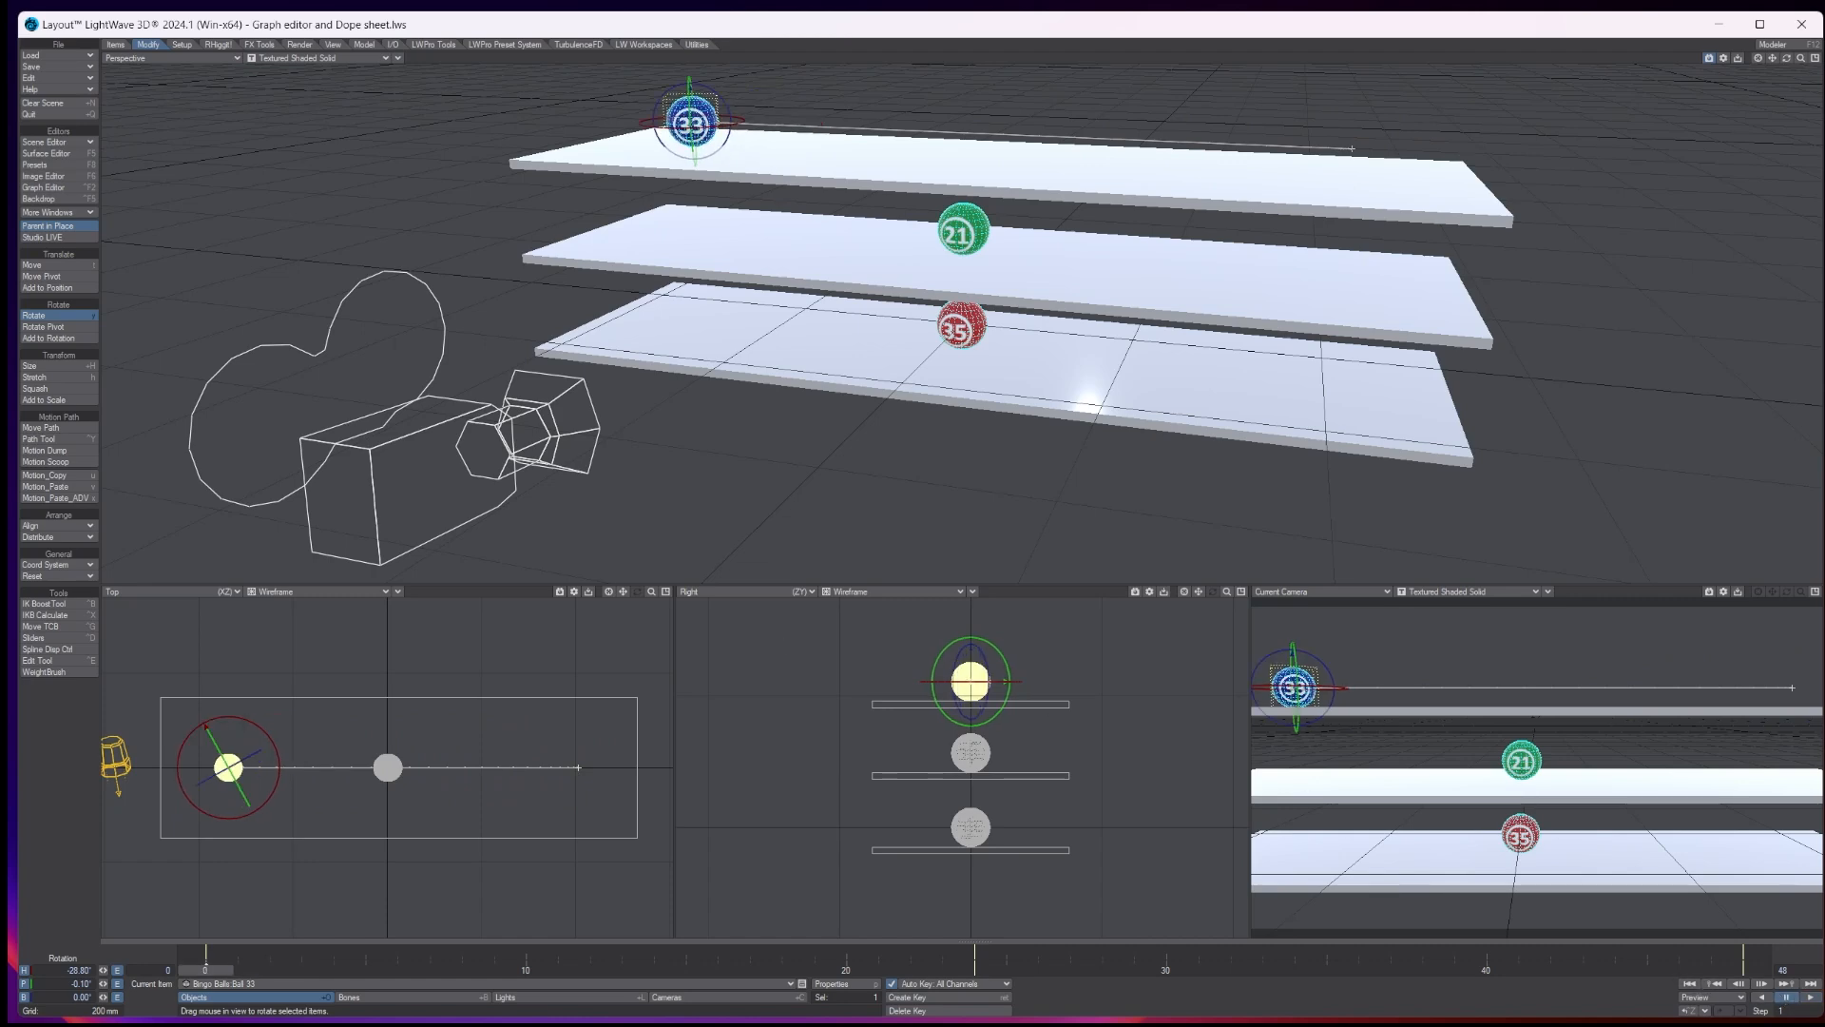
- Bring in the browser window with Animation-Value-Graph.webp to study the easing curves, and move it back off the scene
left_click_drag(4, 238, 1365, 84)
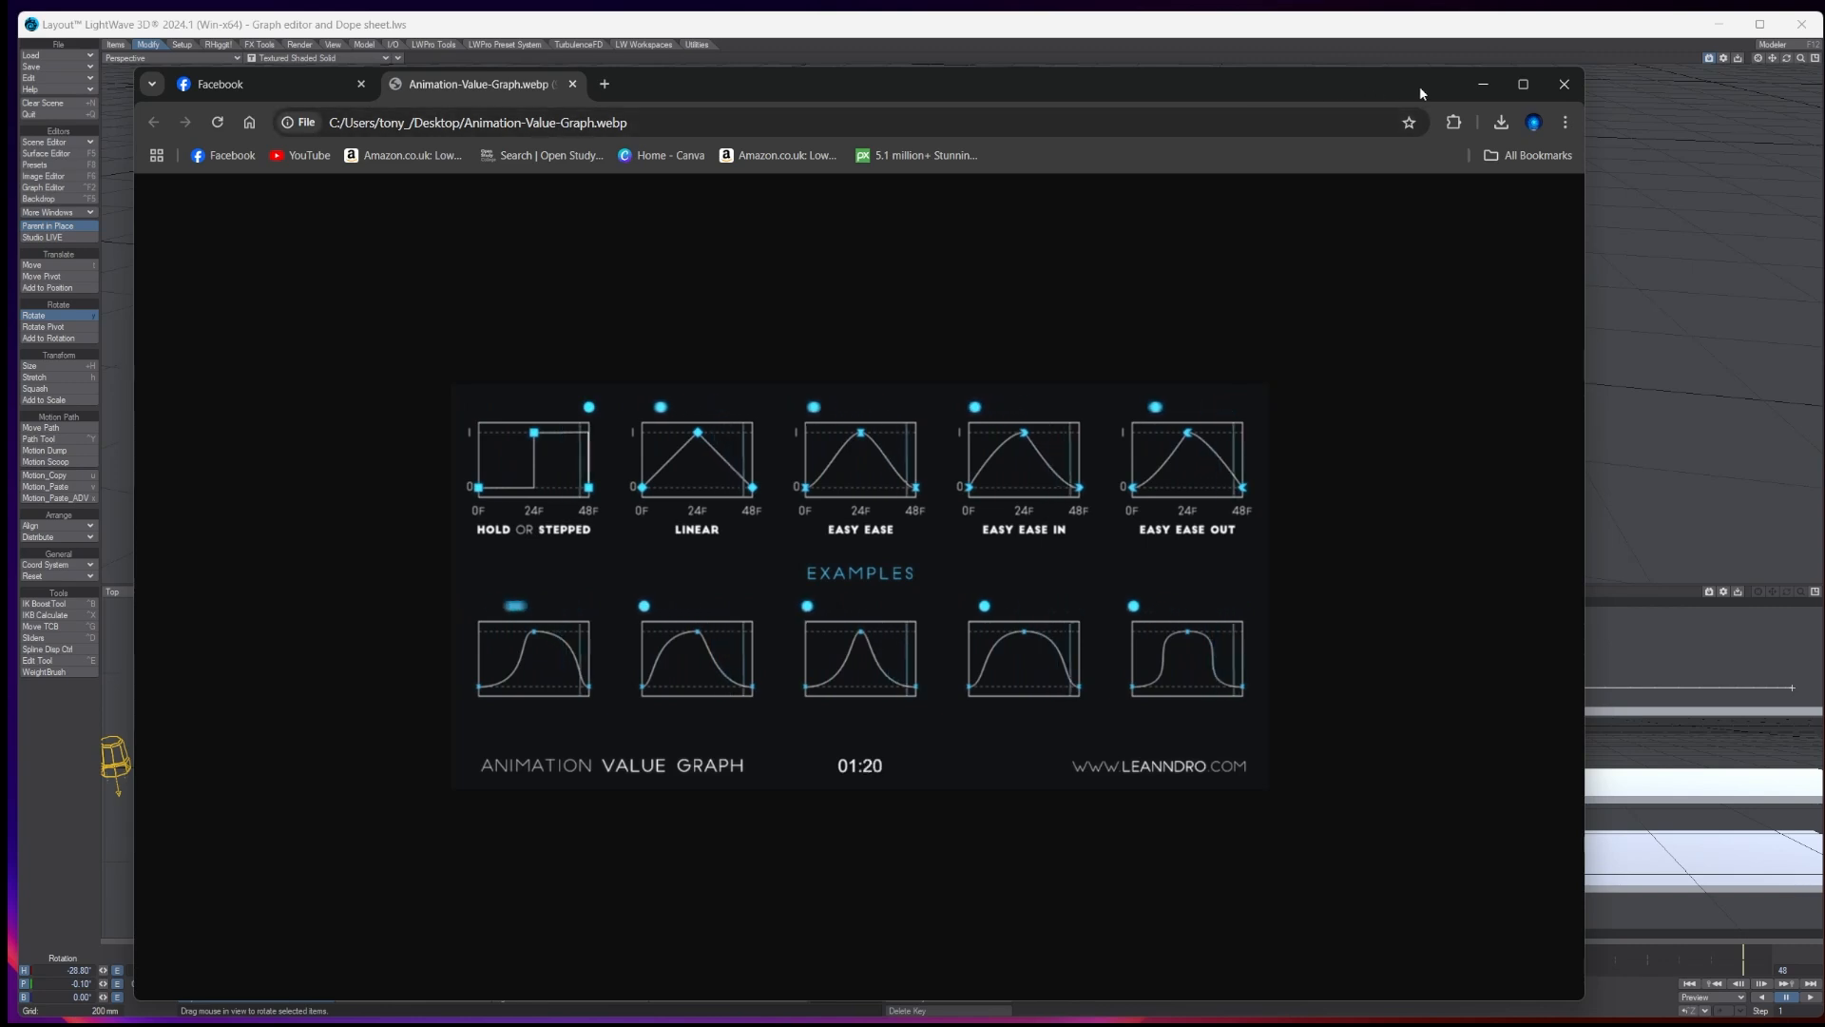
left_click_drag(1424, 83, 0, 91)
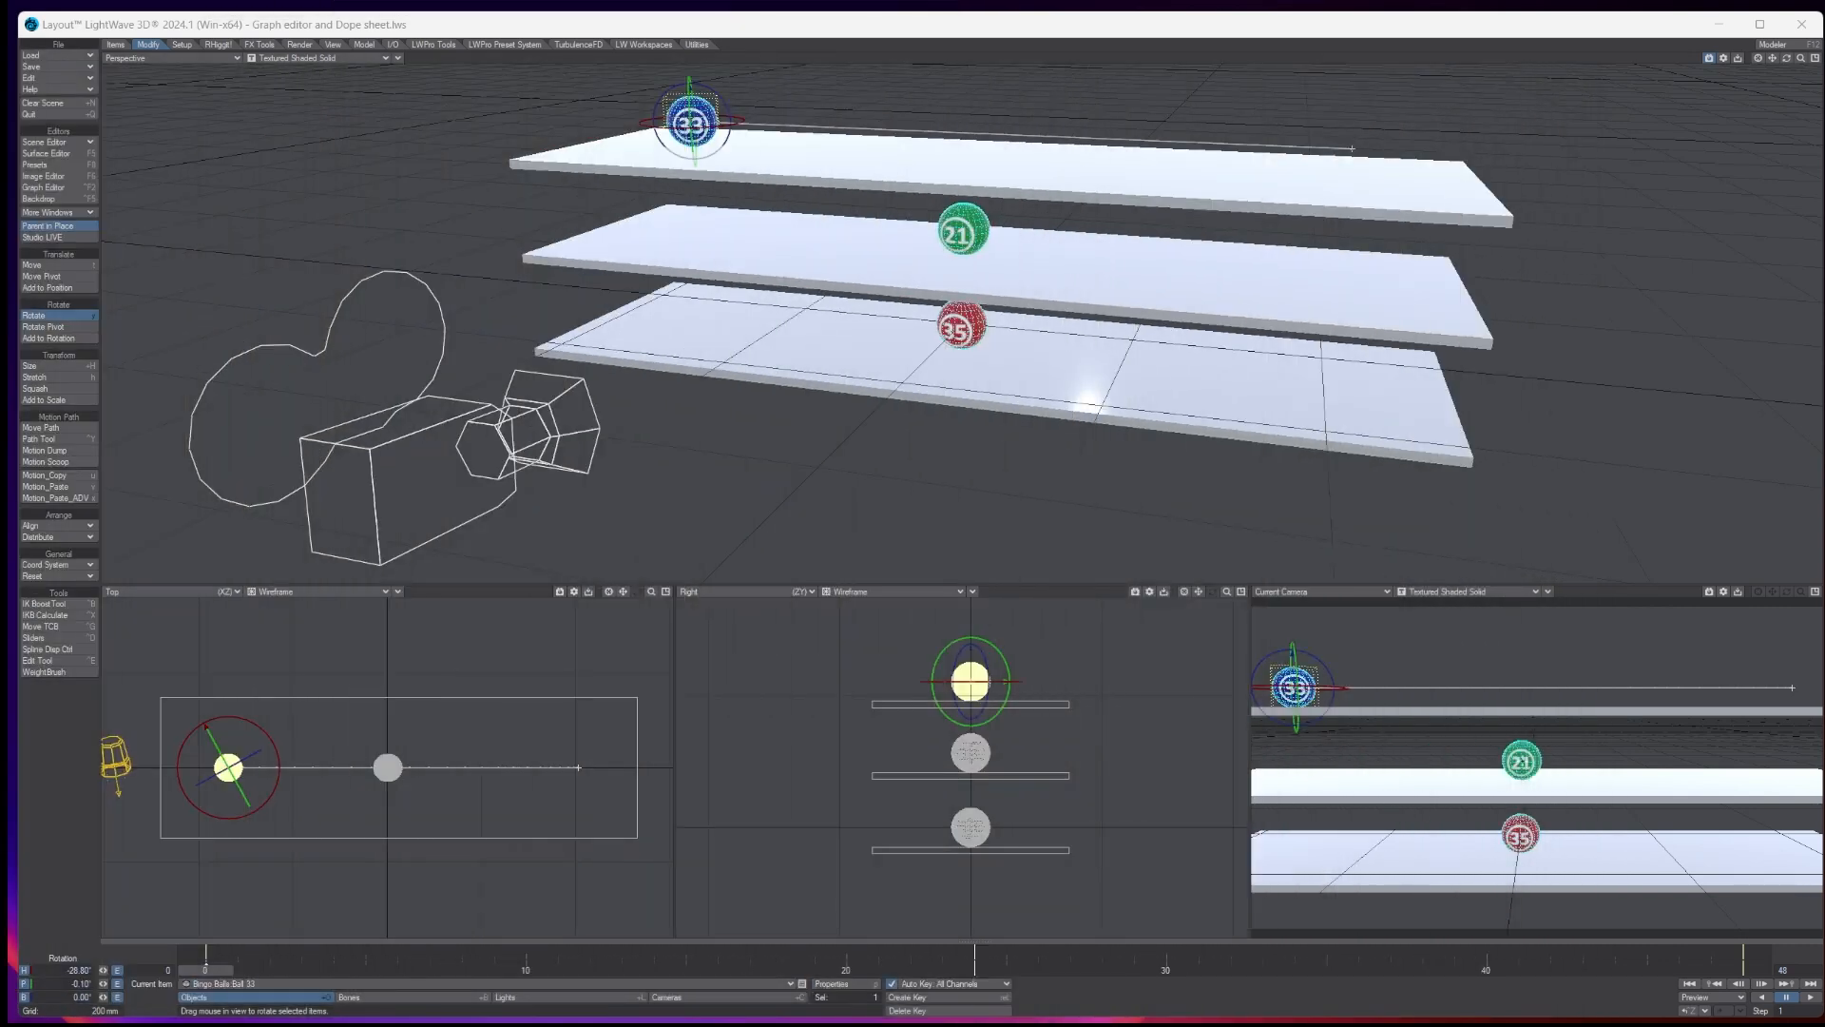
- Move ball 21 along X to about -336 mm at frame 0 and create a motion key for it at frame 48
left_click(963, 229)
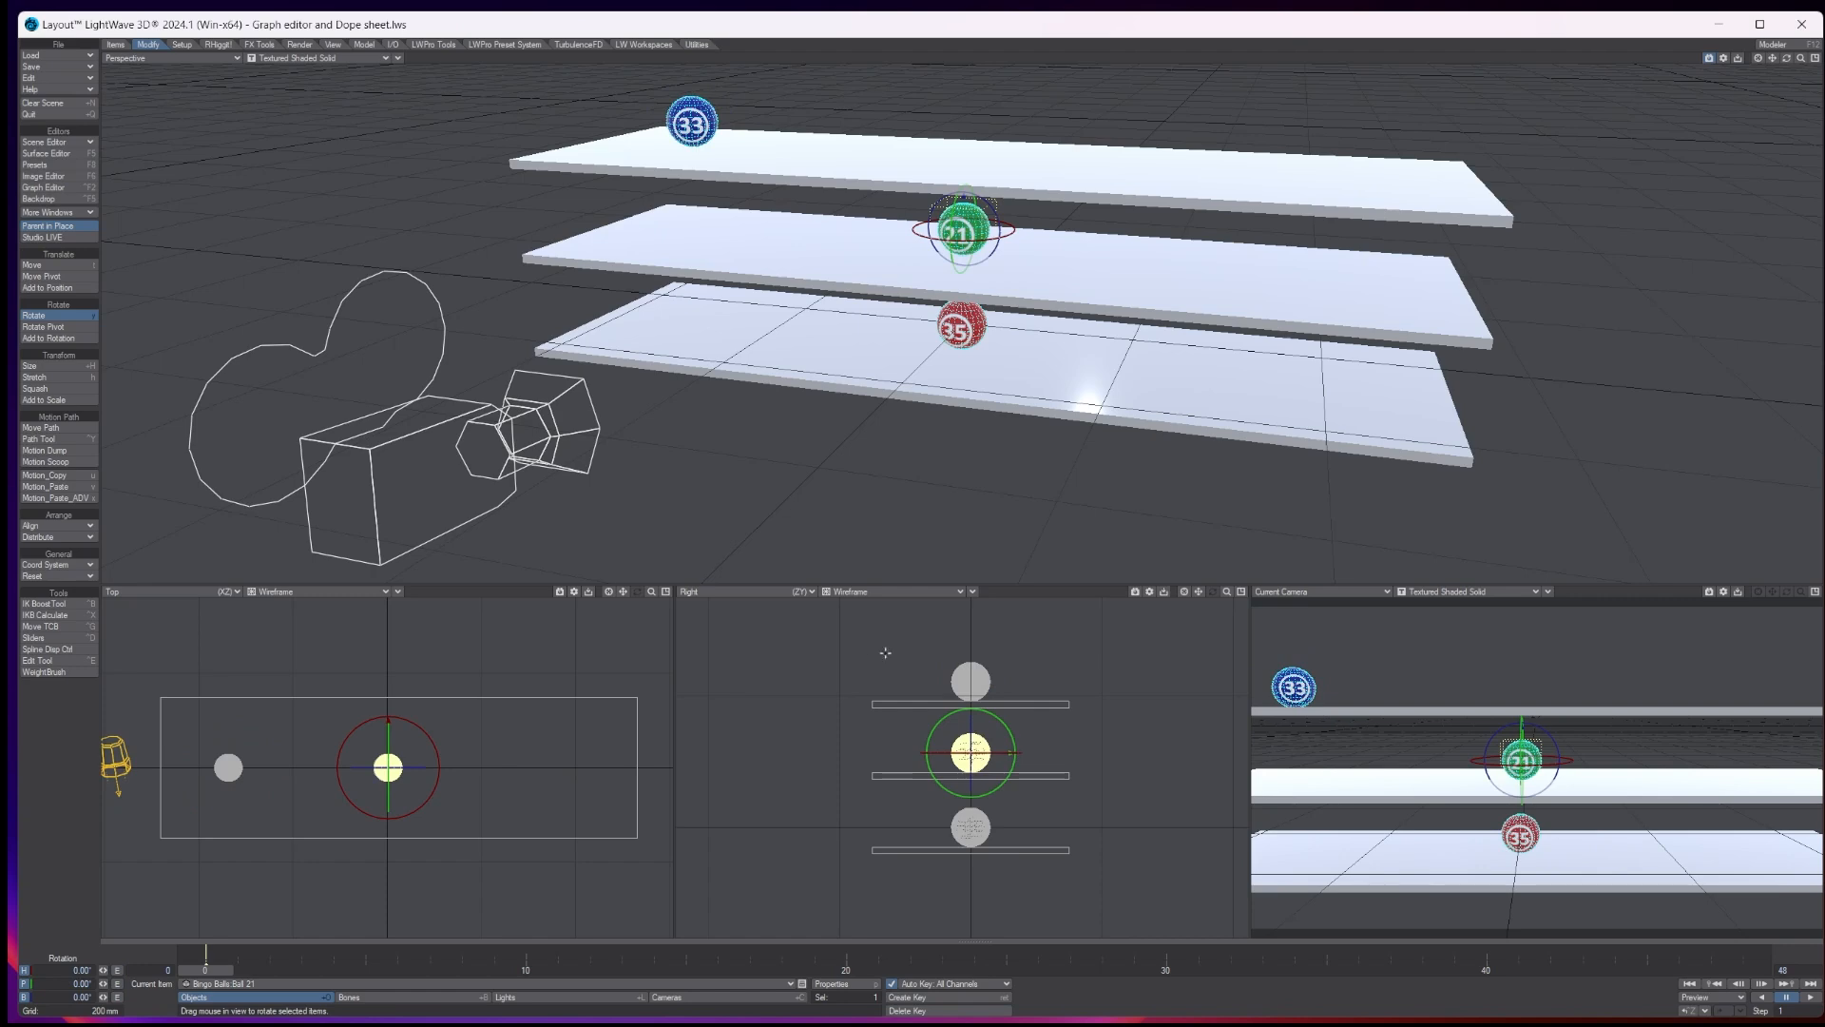
key("t")
left_click_drag(430, 768, 272, 767)
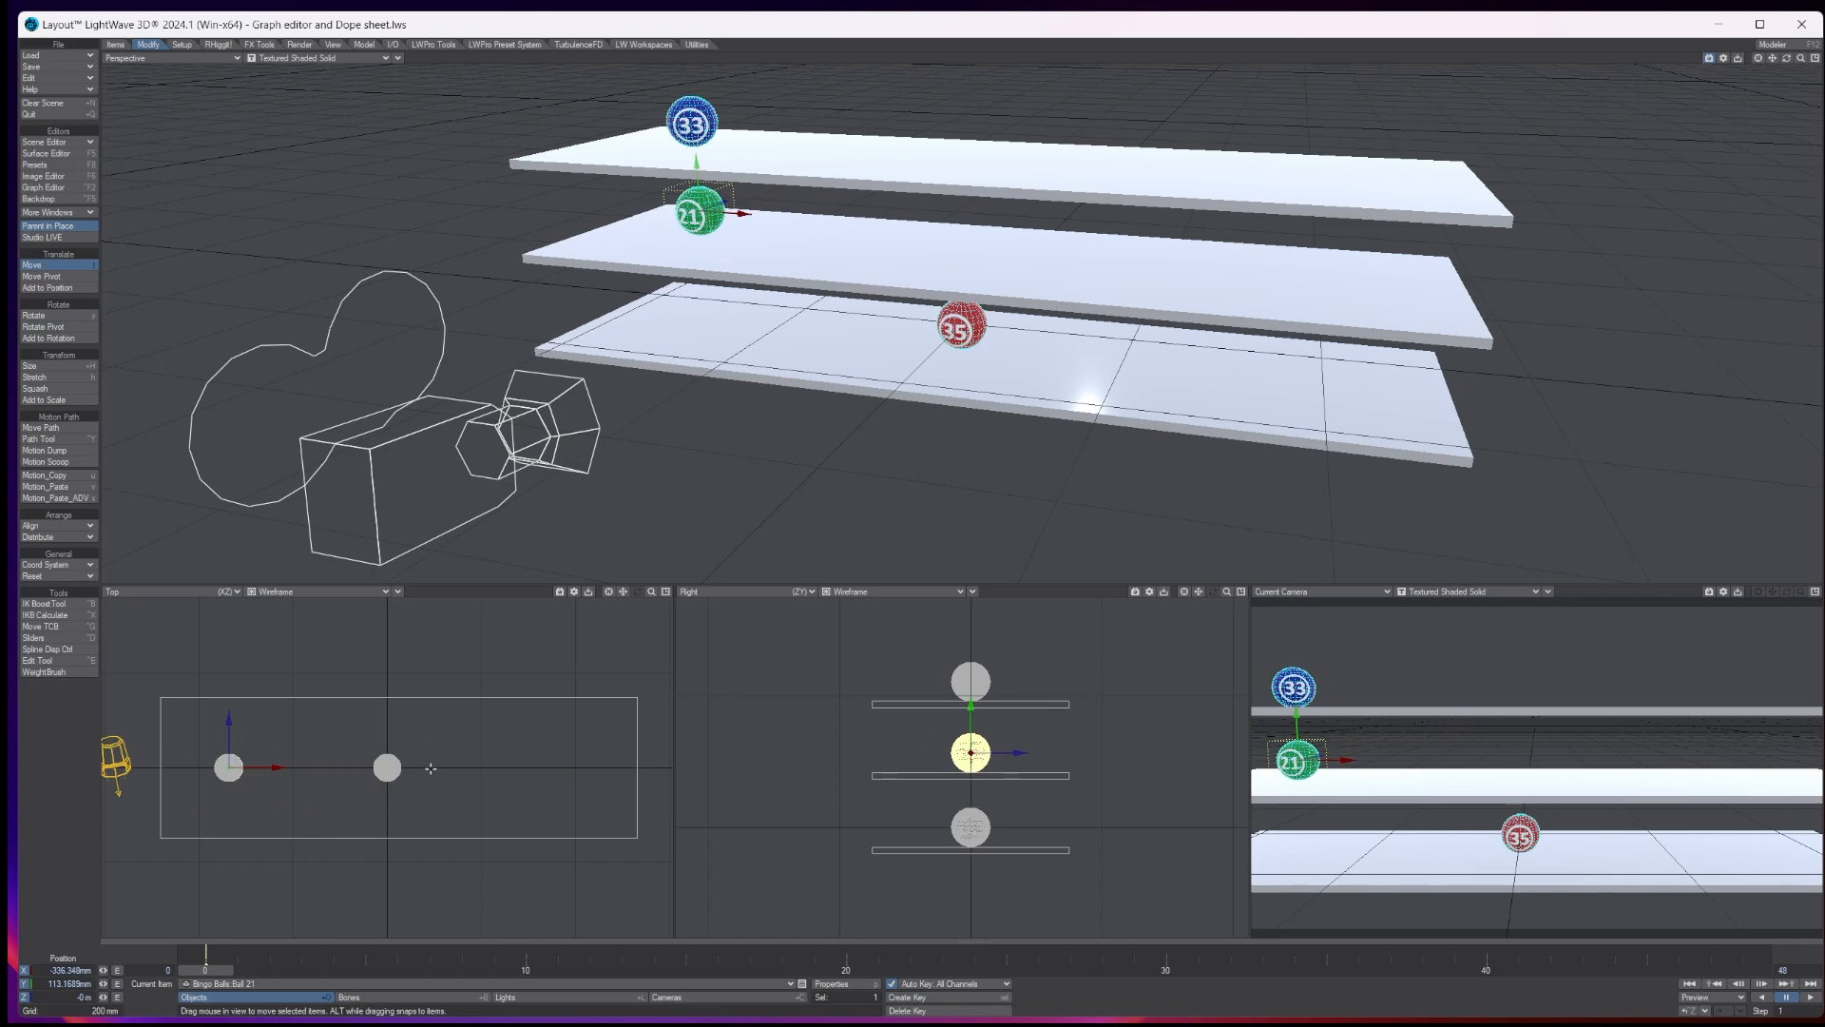
key("Return")
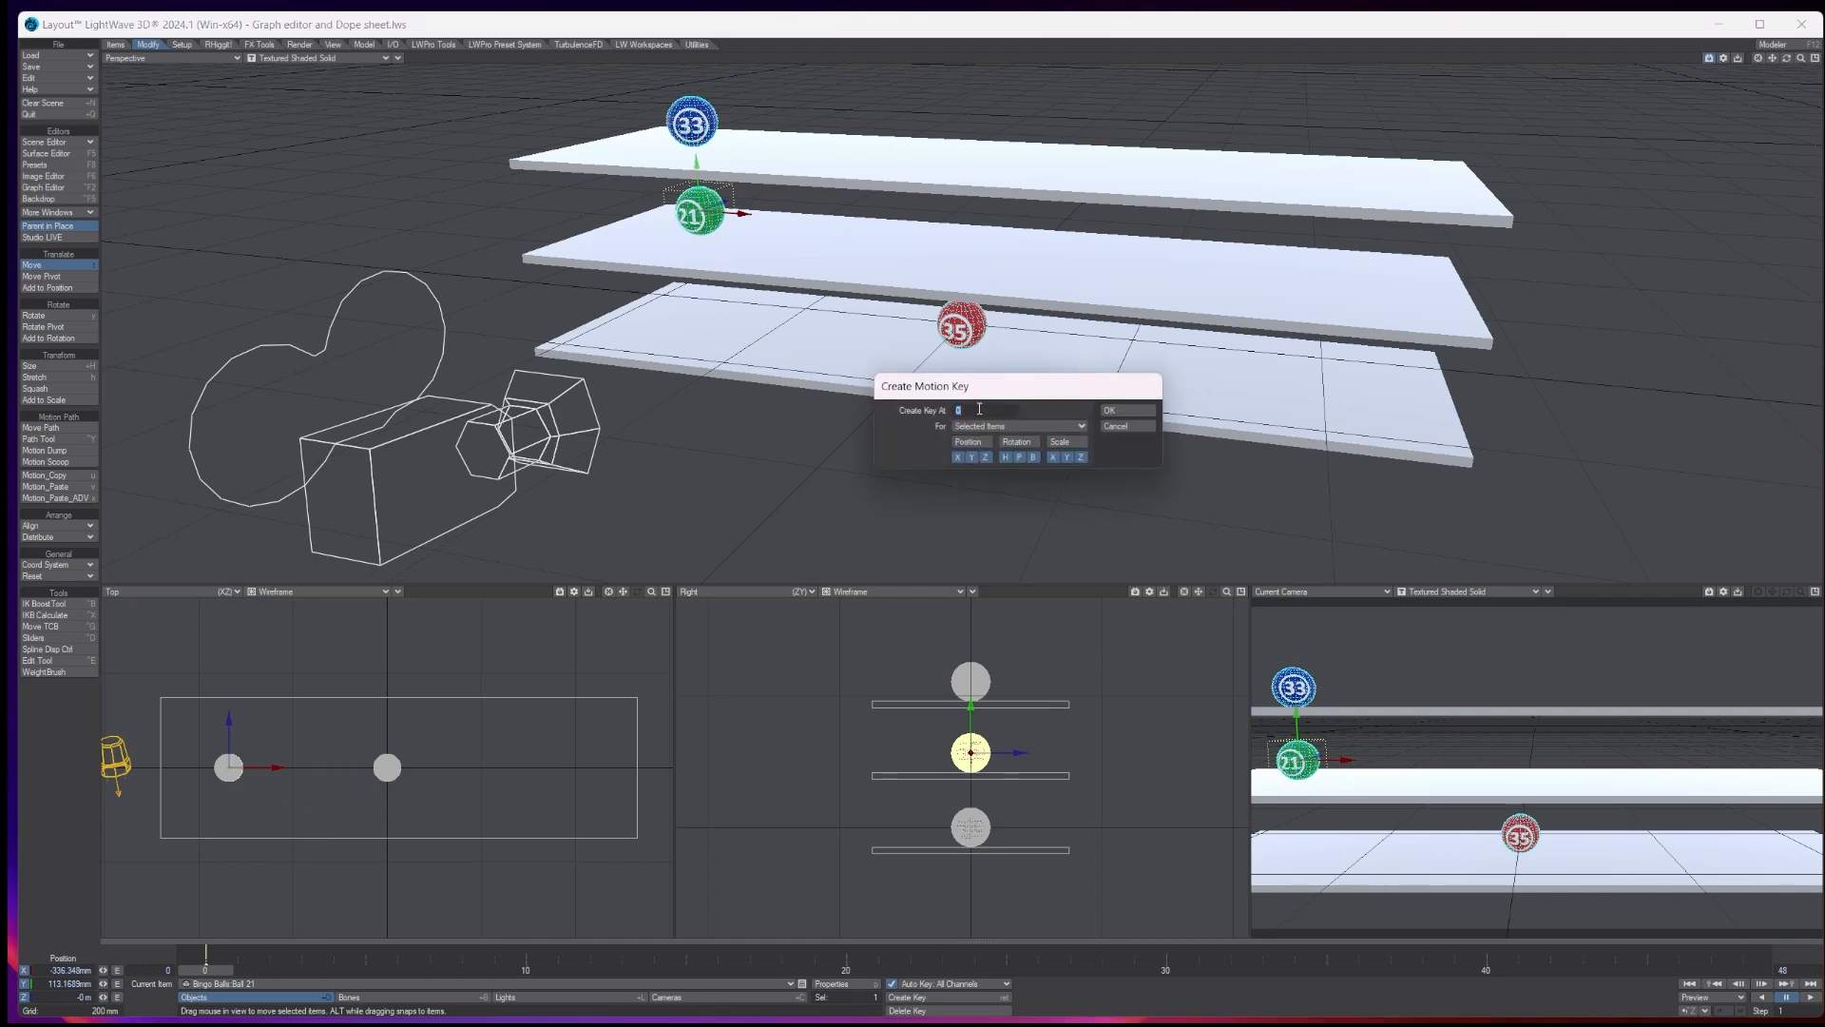
key("Return")
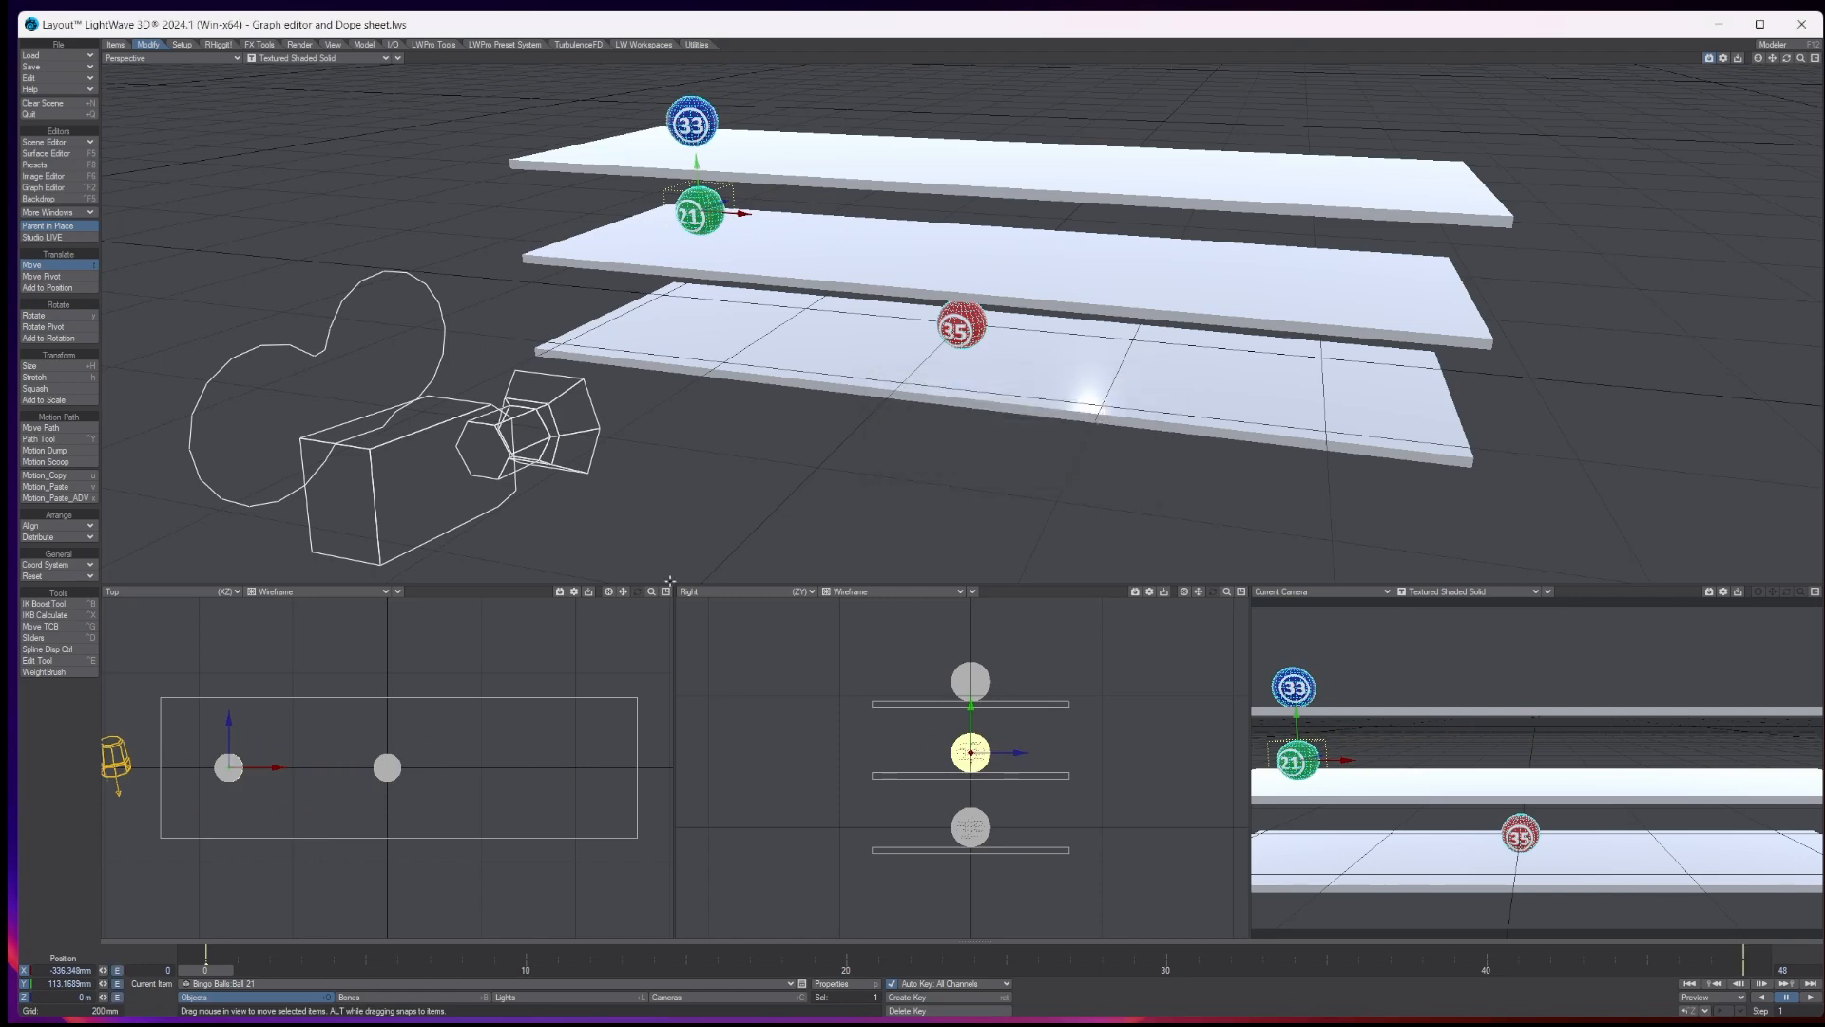
- At frame 24, move ball 21 along X to about 406 mm
left_click(1005, 969)
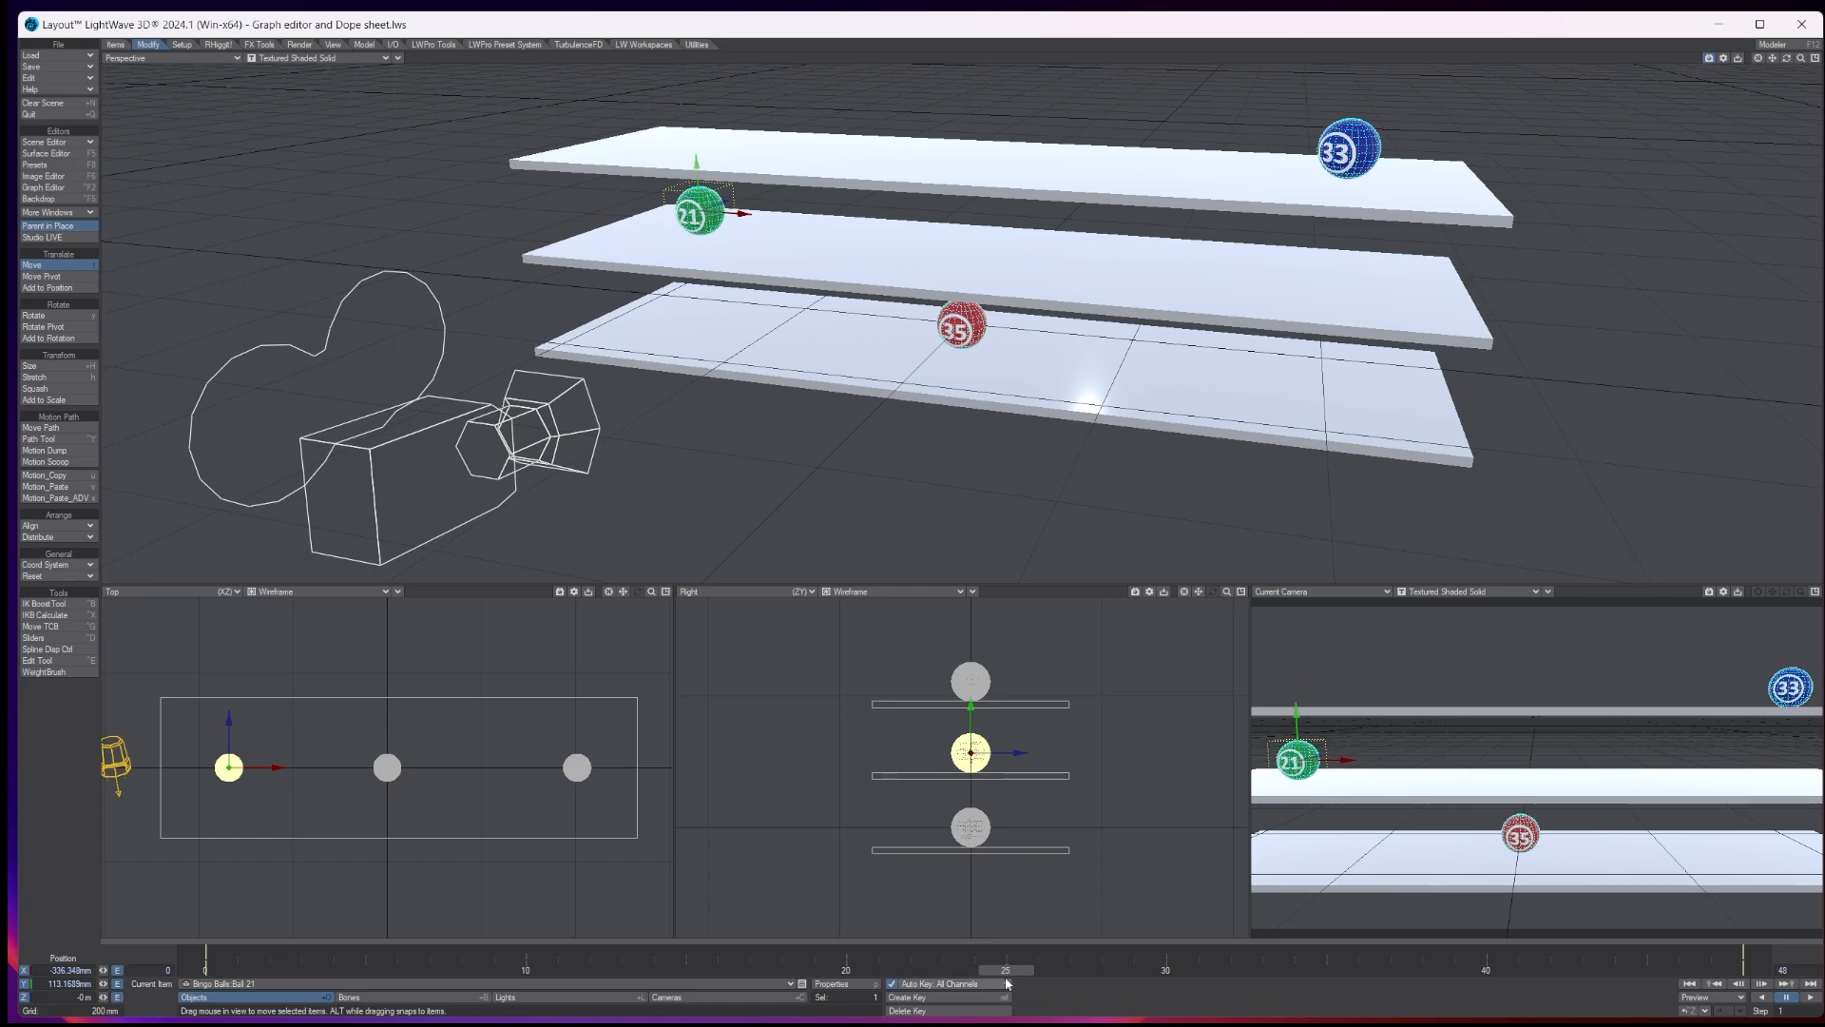
key("Left")
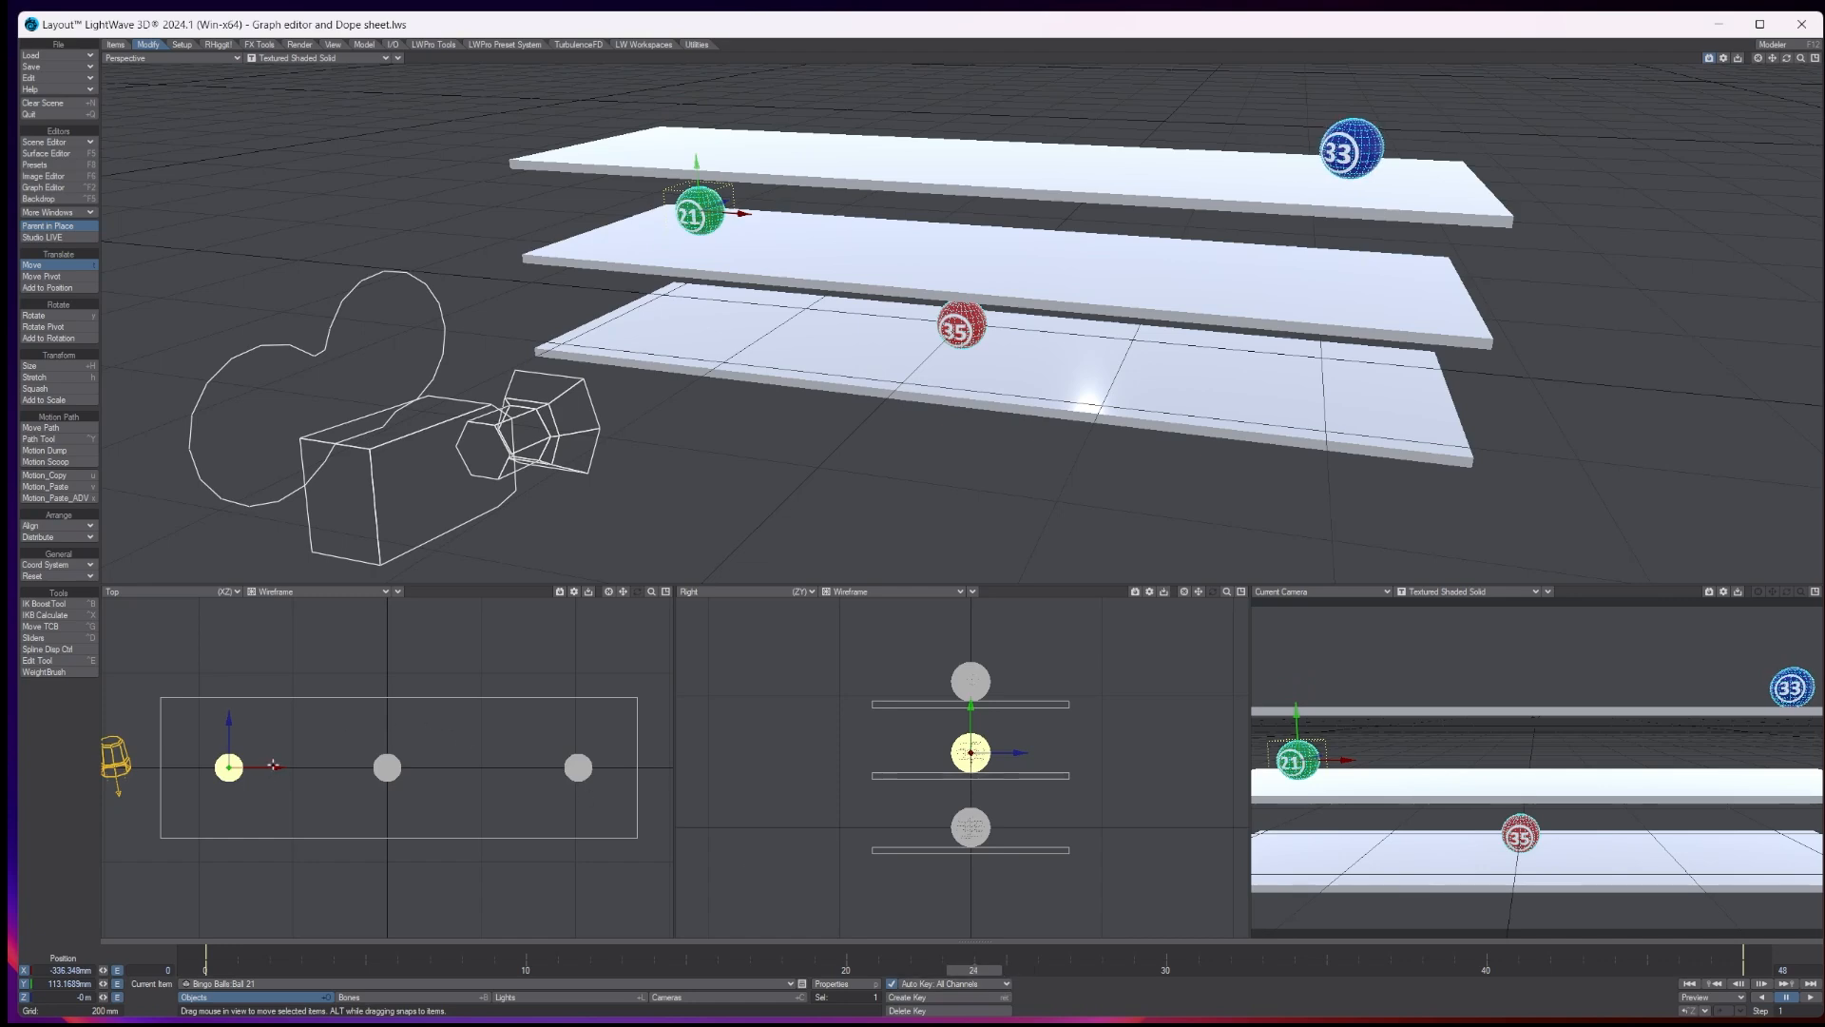
left_click_drag(273, 768, 623, 768)
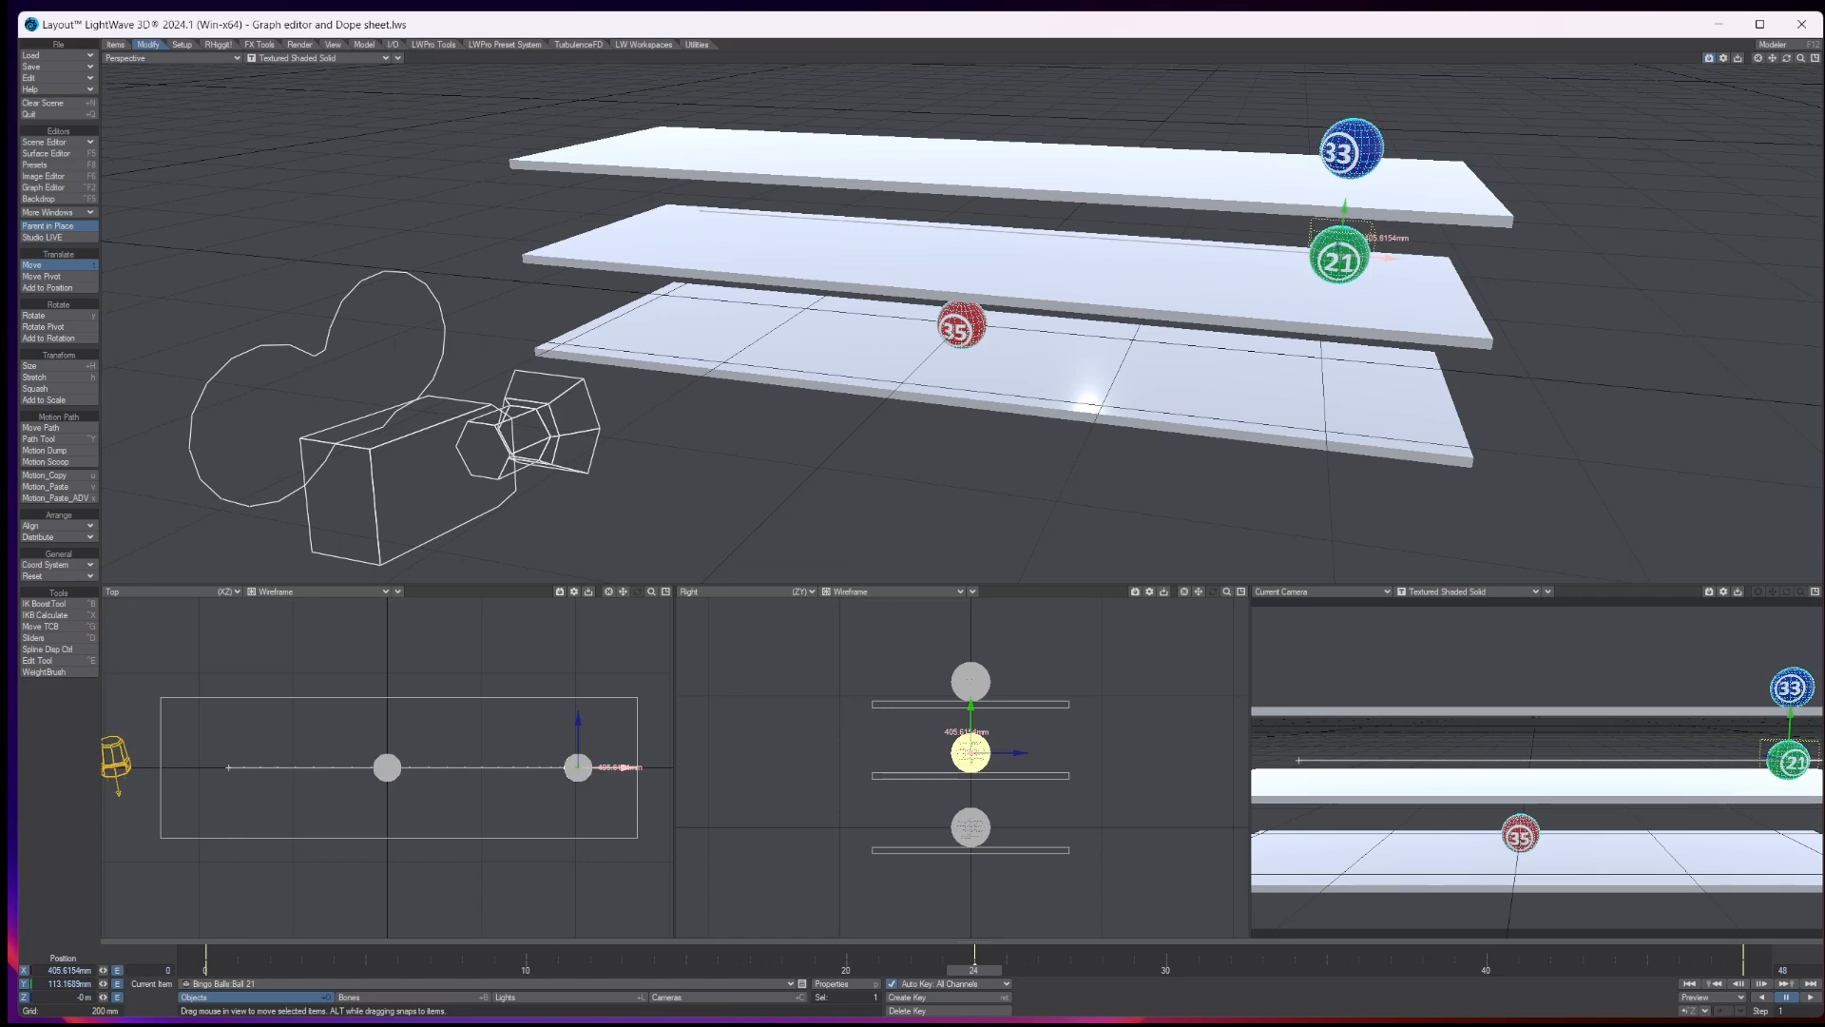
- Return to frame 0 and open the Graph Editor on ball 21's X position curve
left_click(200, 971)
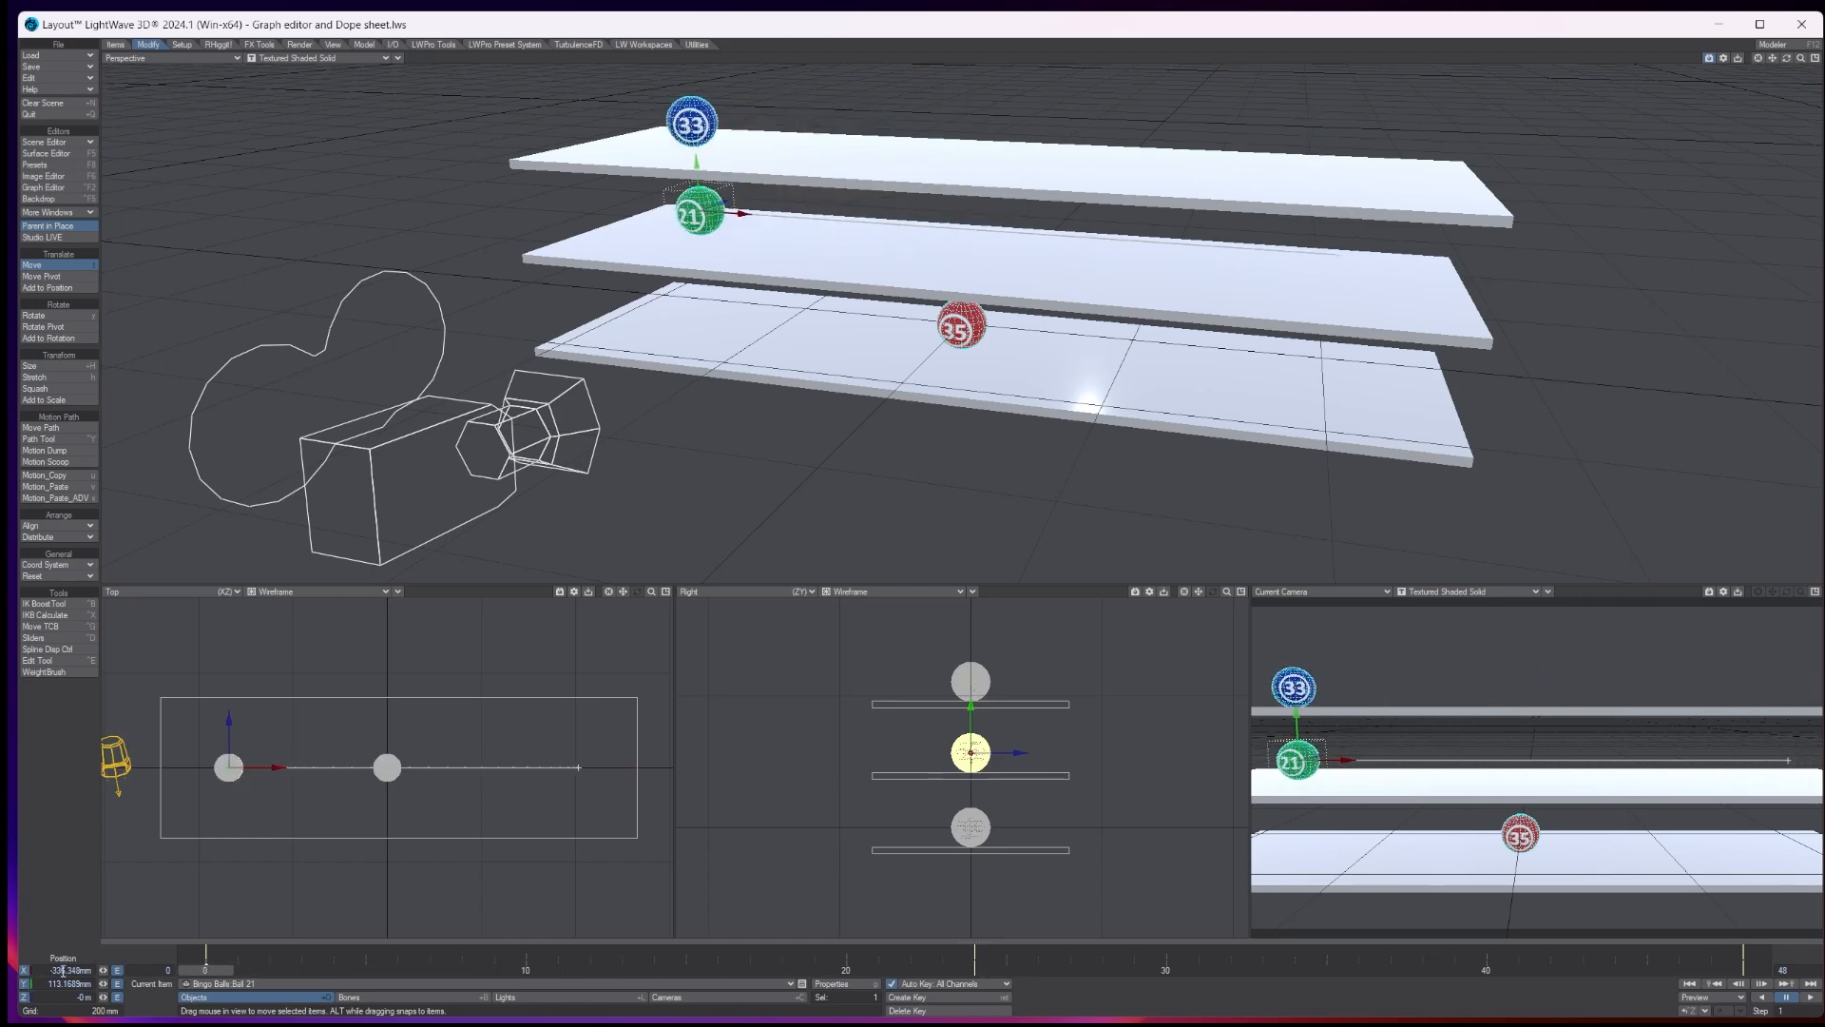
left_click(117, 971)
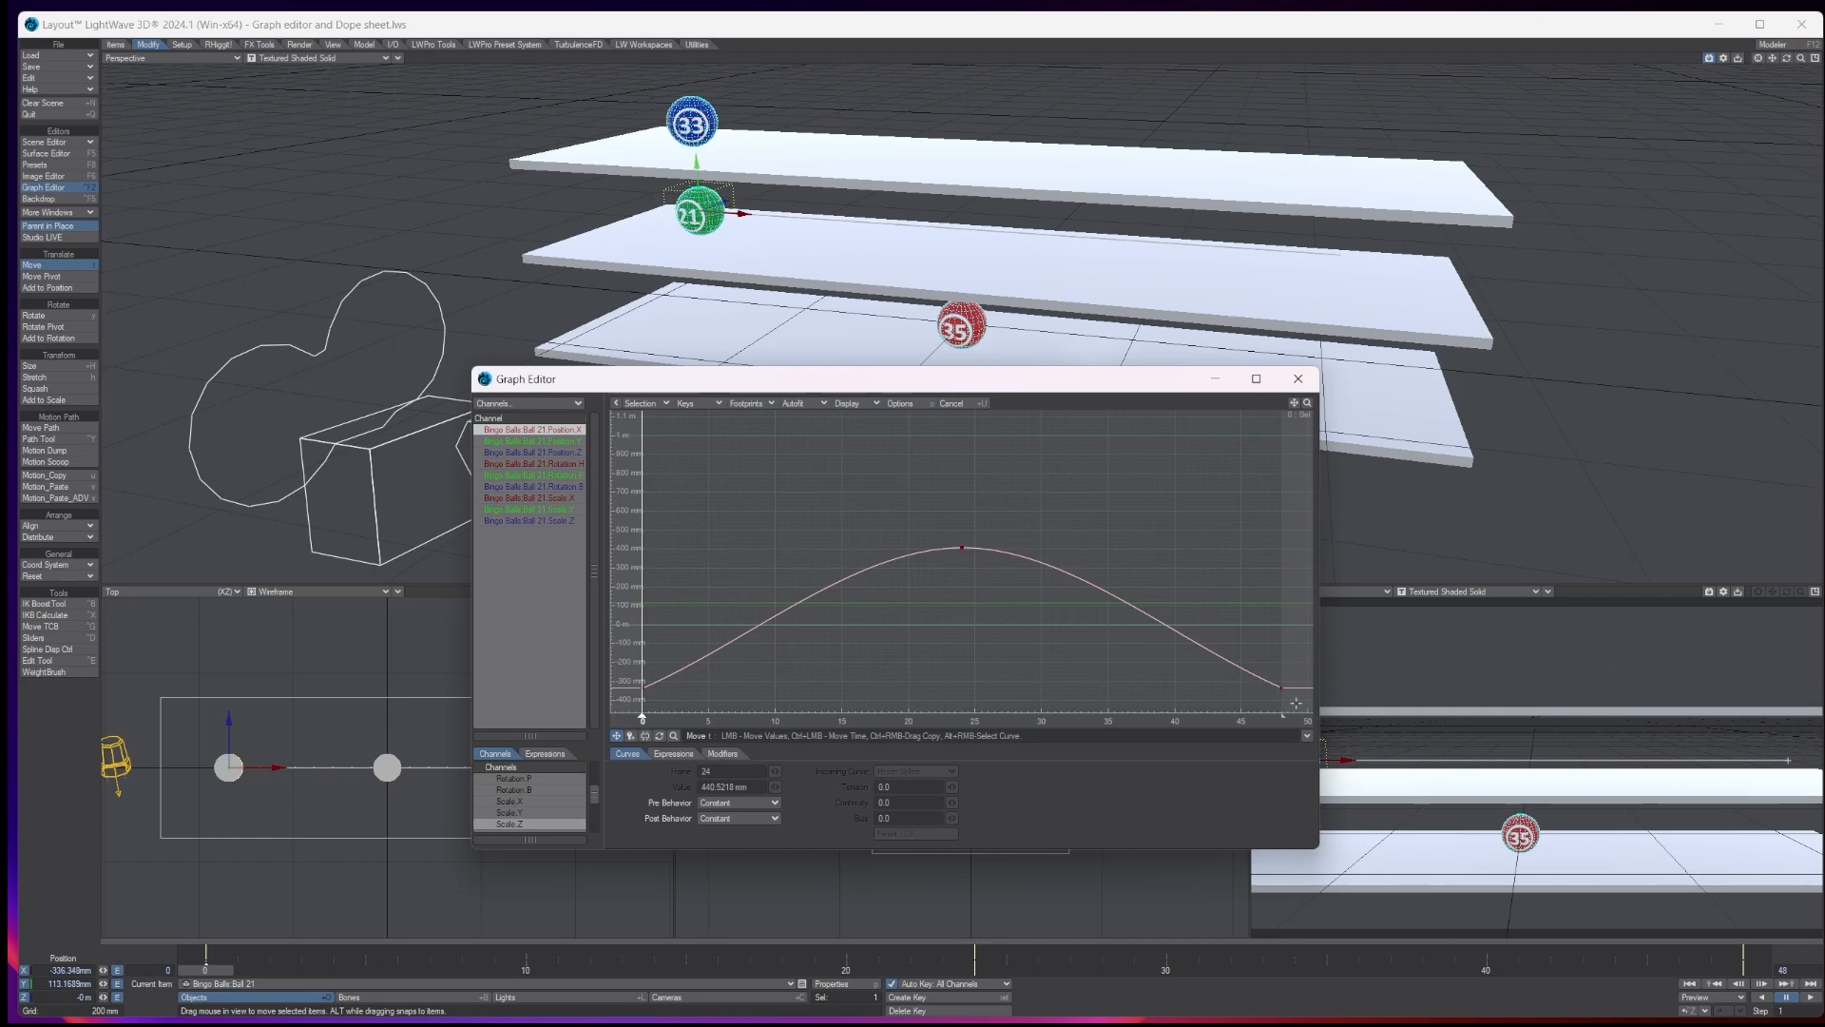
left_click_drag(207, 971, 1742, 971)
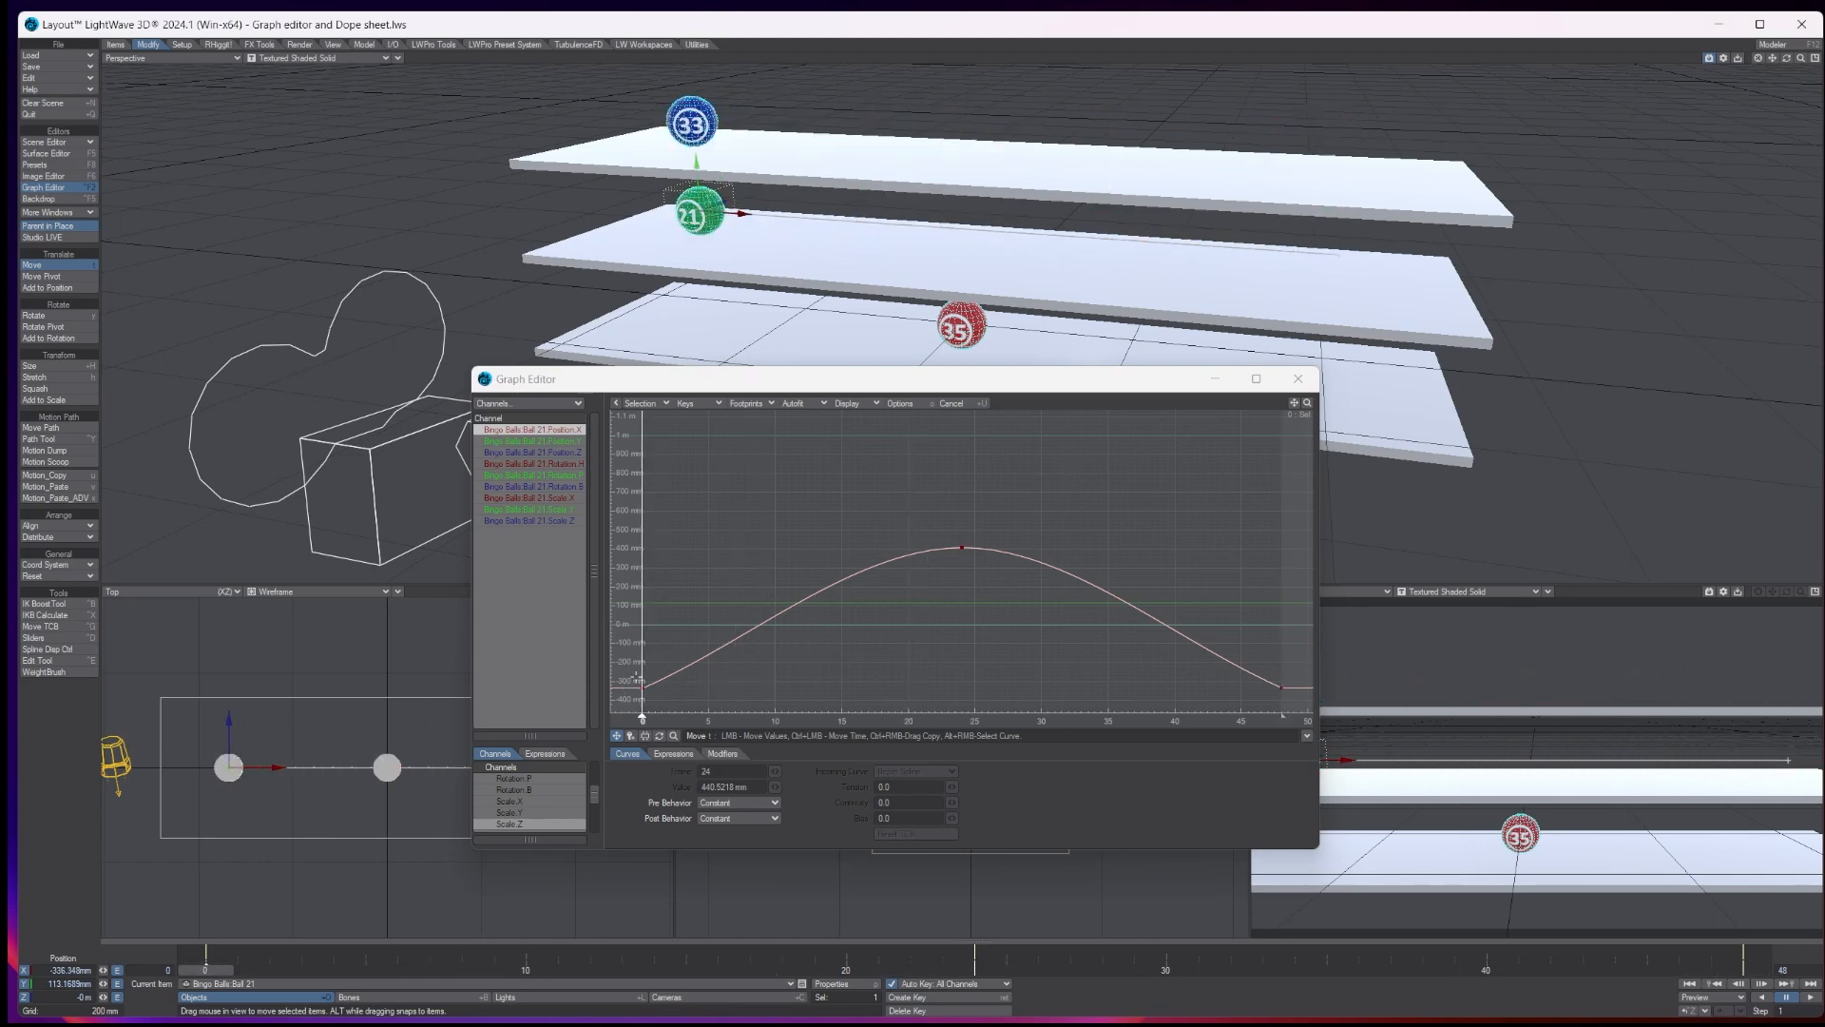
- Change the incoming curve of ball 21's X position keys at frames 0, 24 and 48 to Bezier Spline
mouse_move(638, 683)
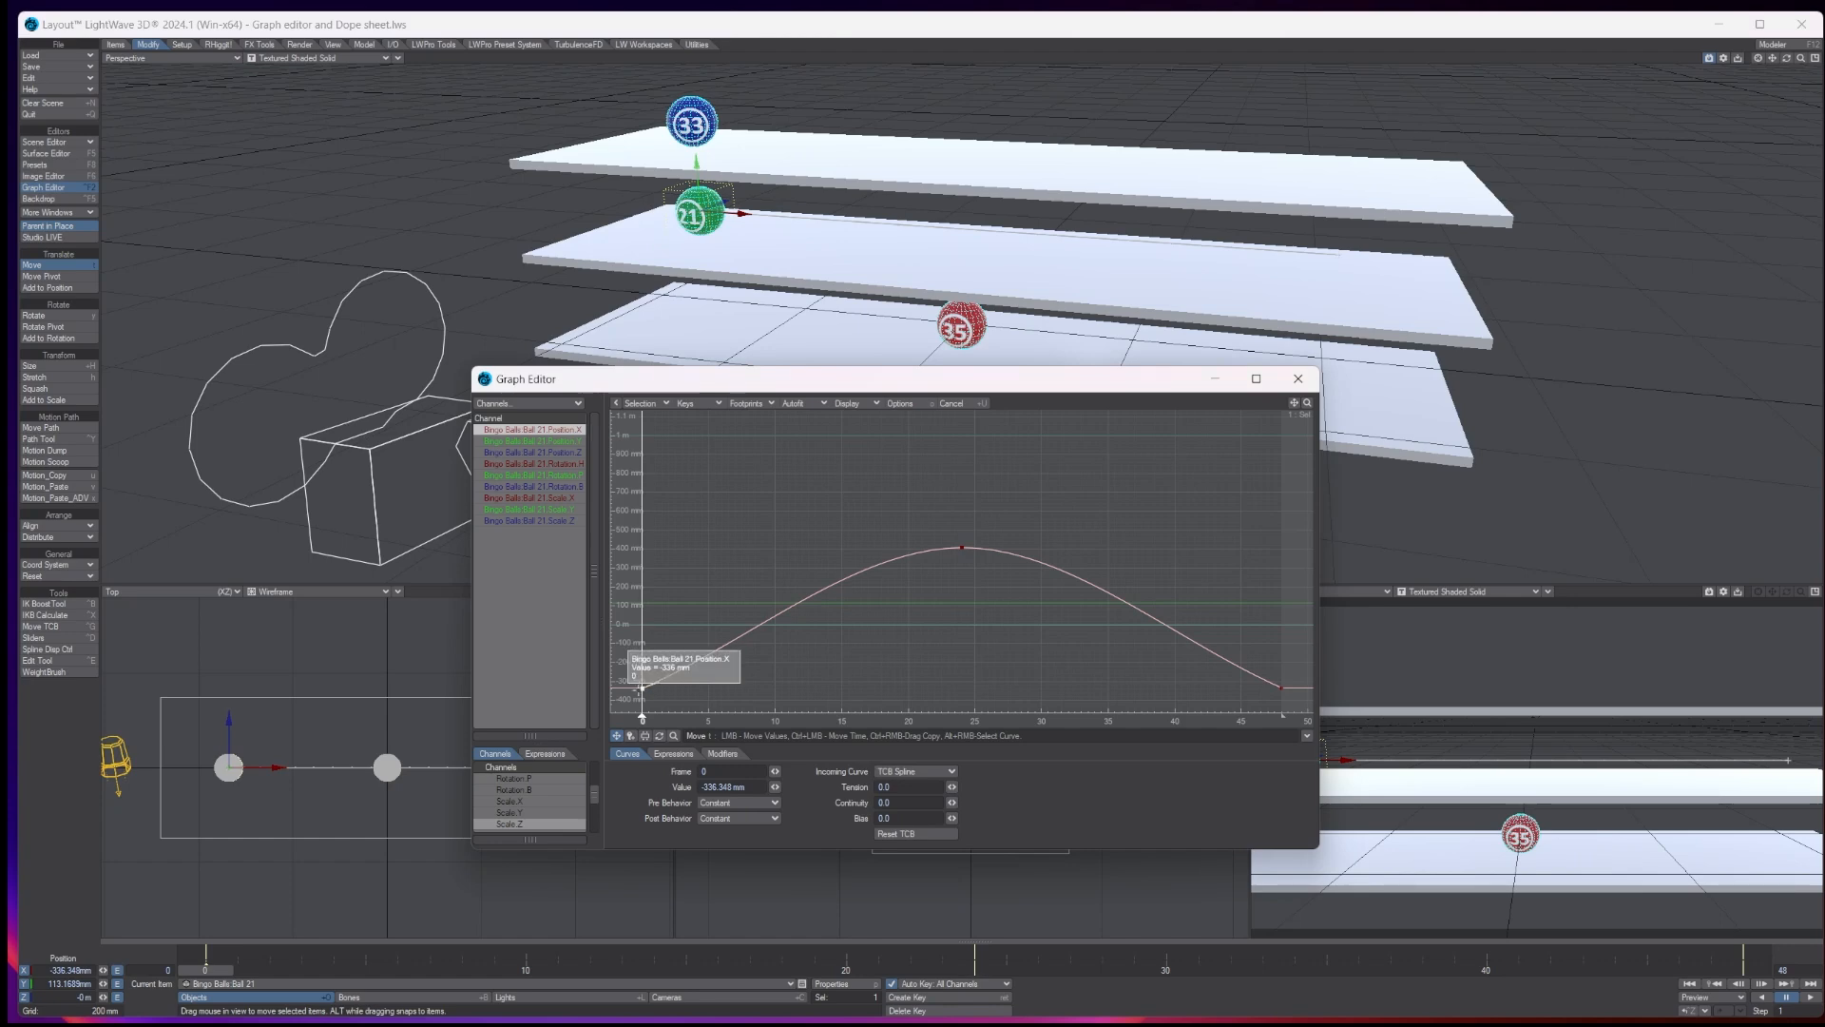
left_click(642, 685)
mouse_move(961, 548)
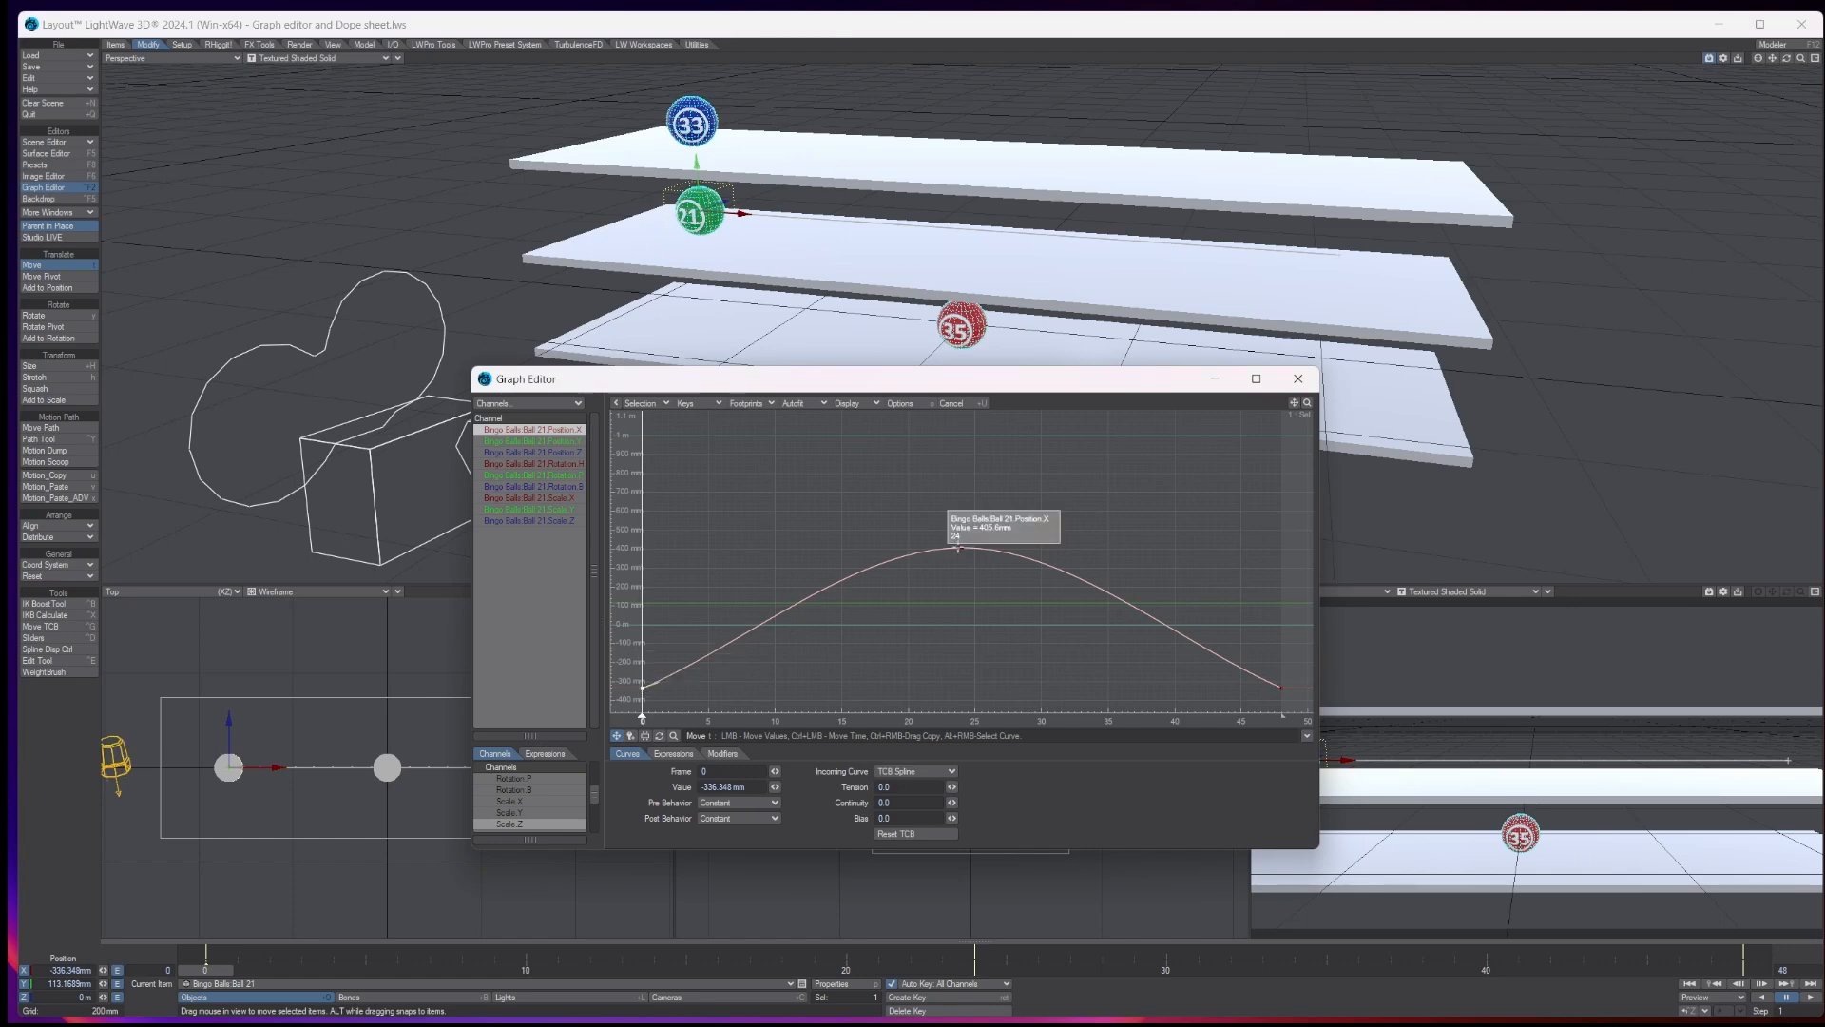
left_click(961, 548, "shift")
mouse_move(1280, 687)
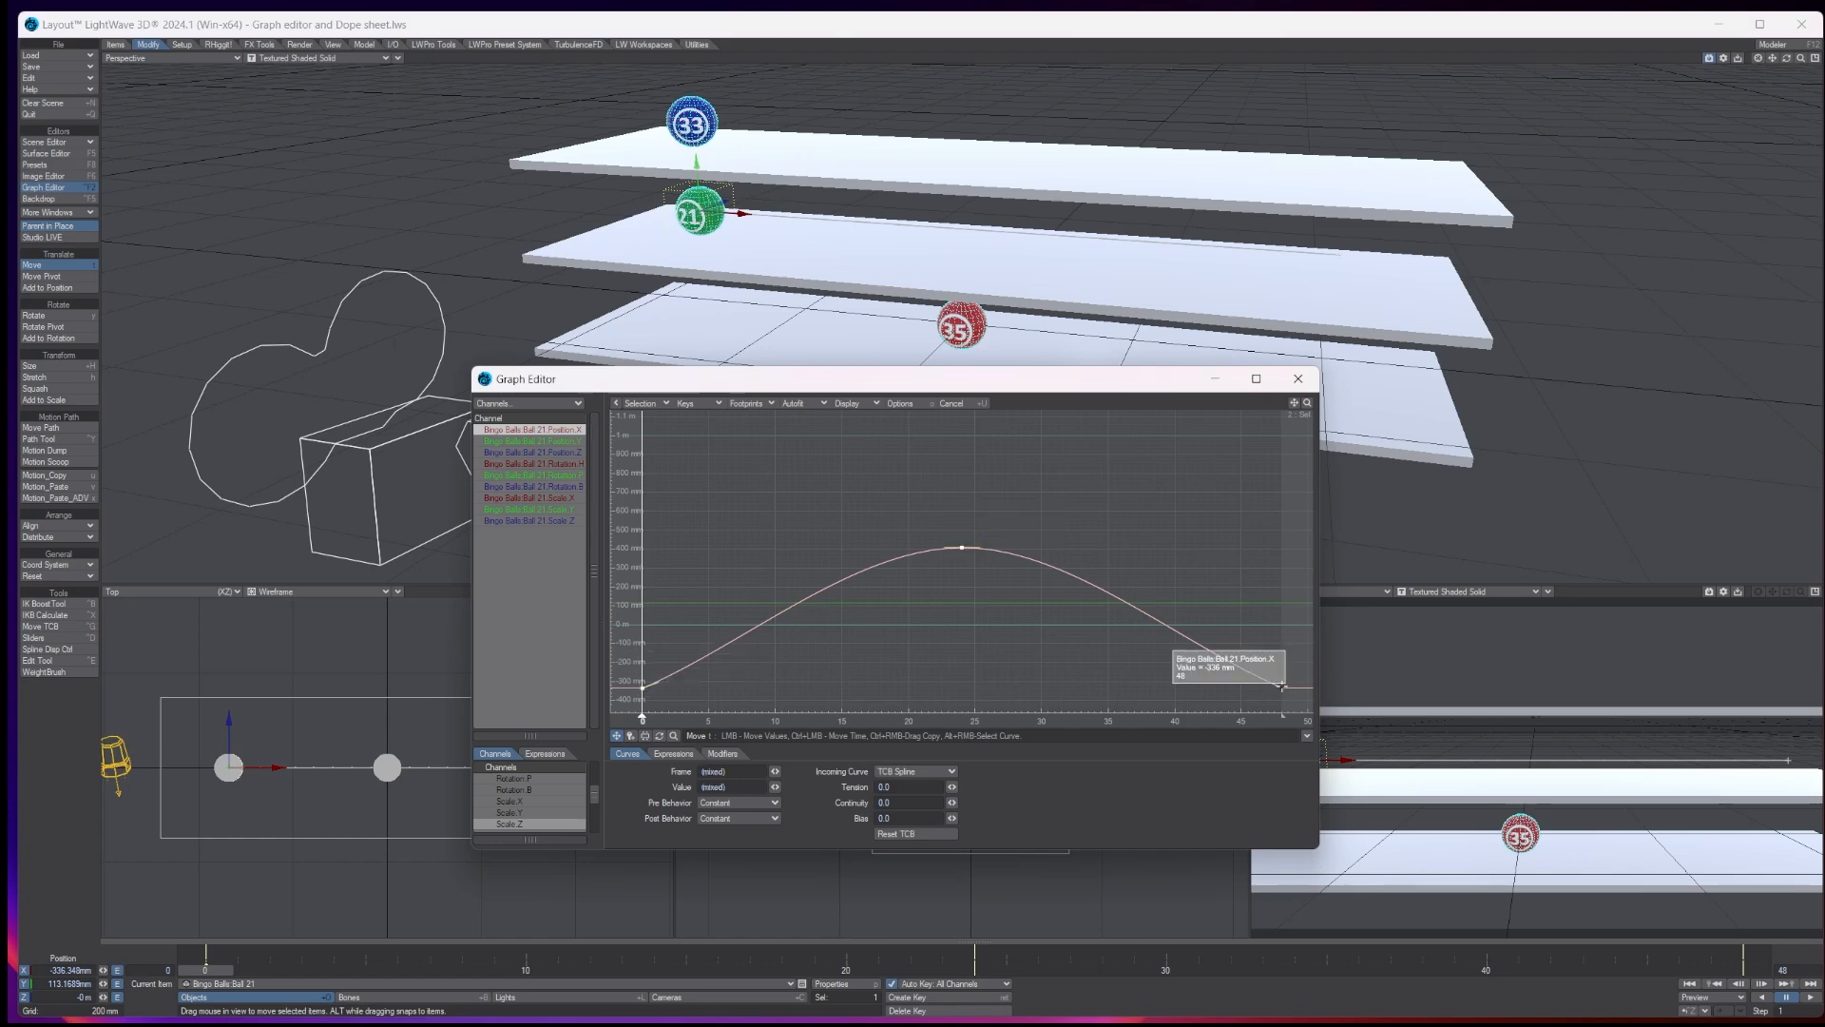
left_click(1281, 688, "shift")
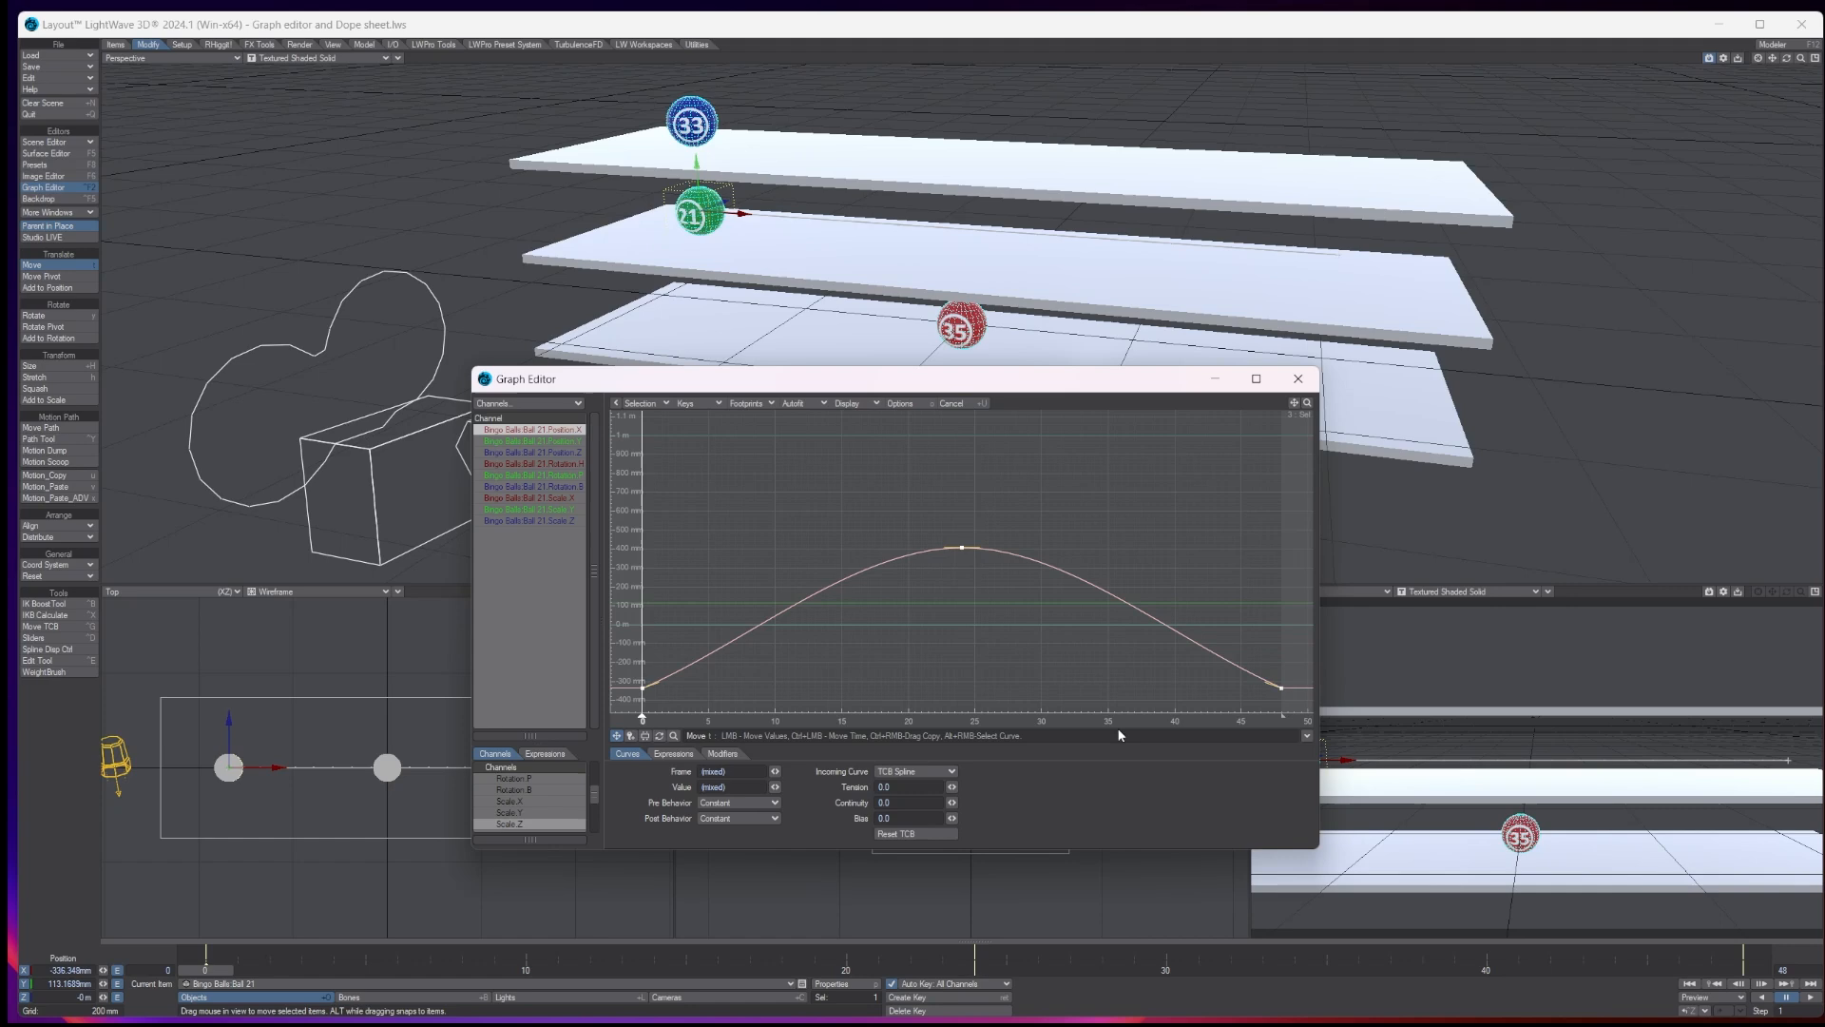
left_click(903, 772)
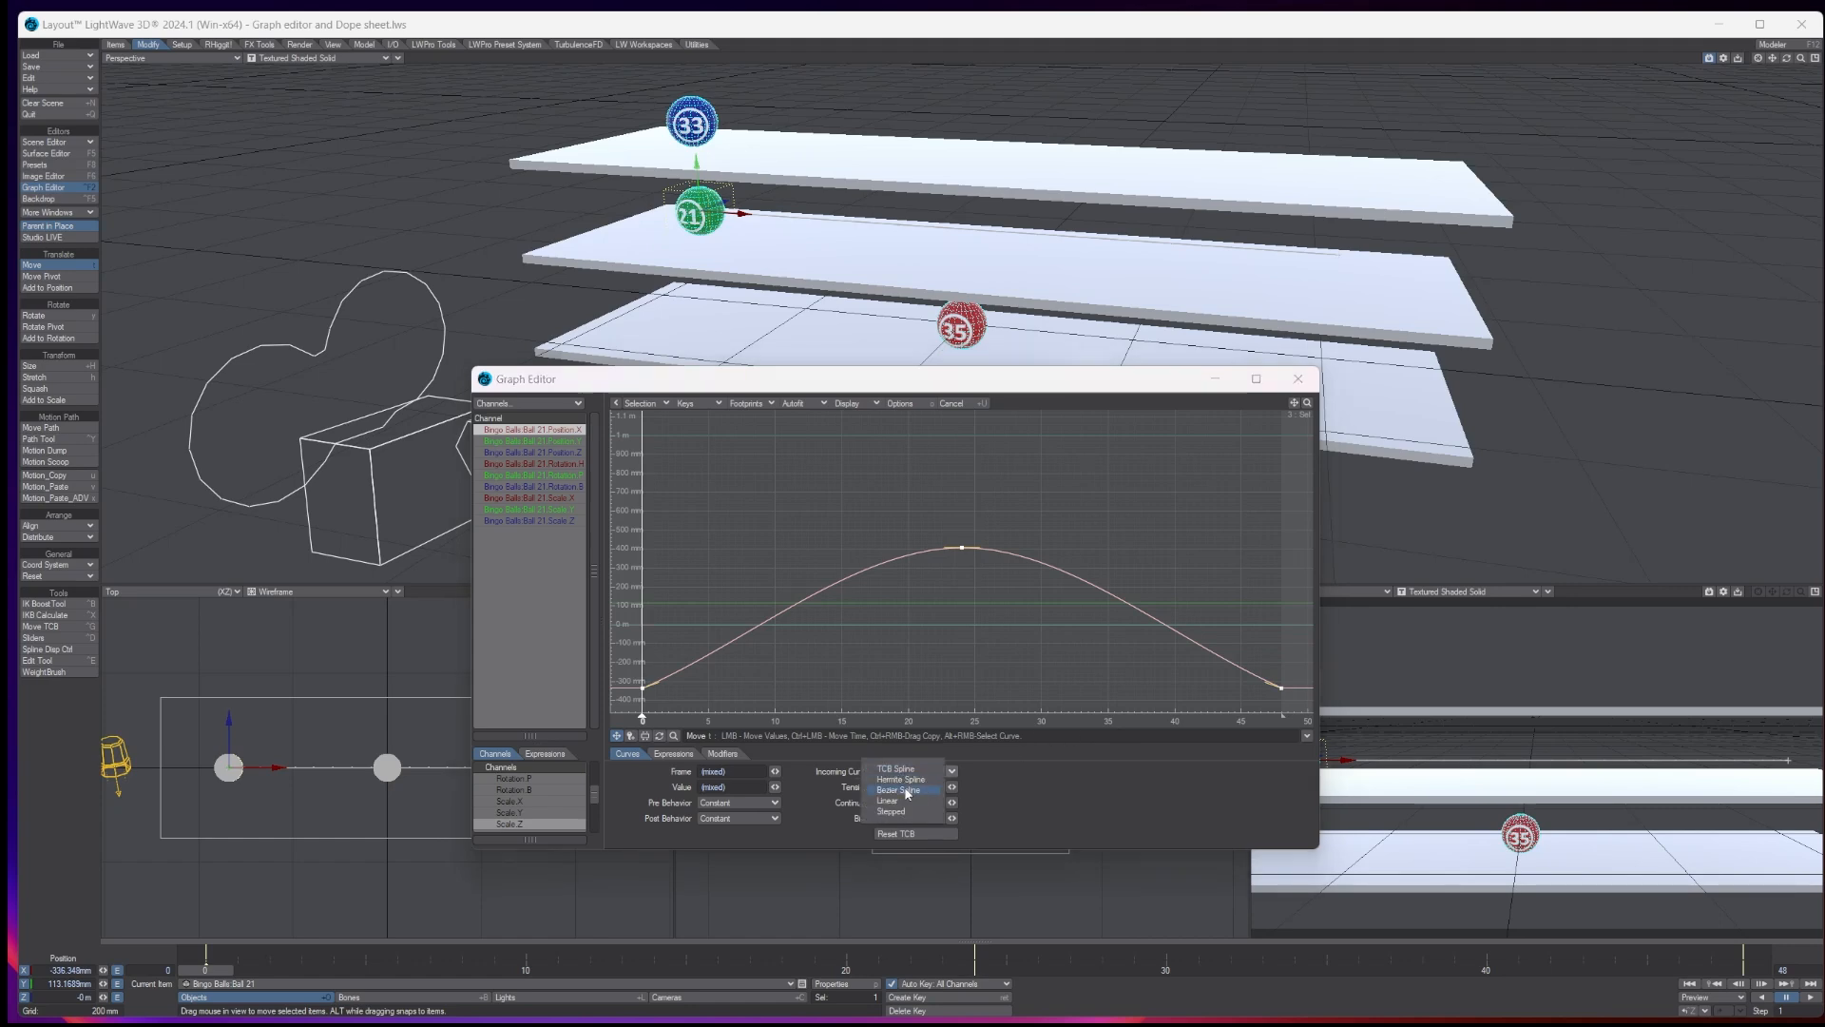
left_click(908, 791)
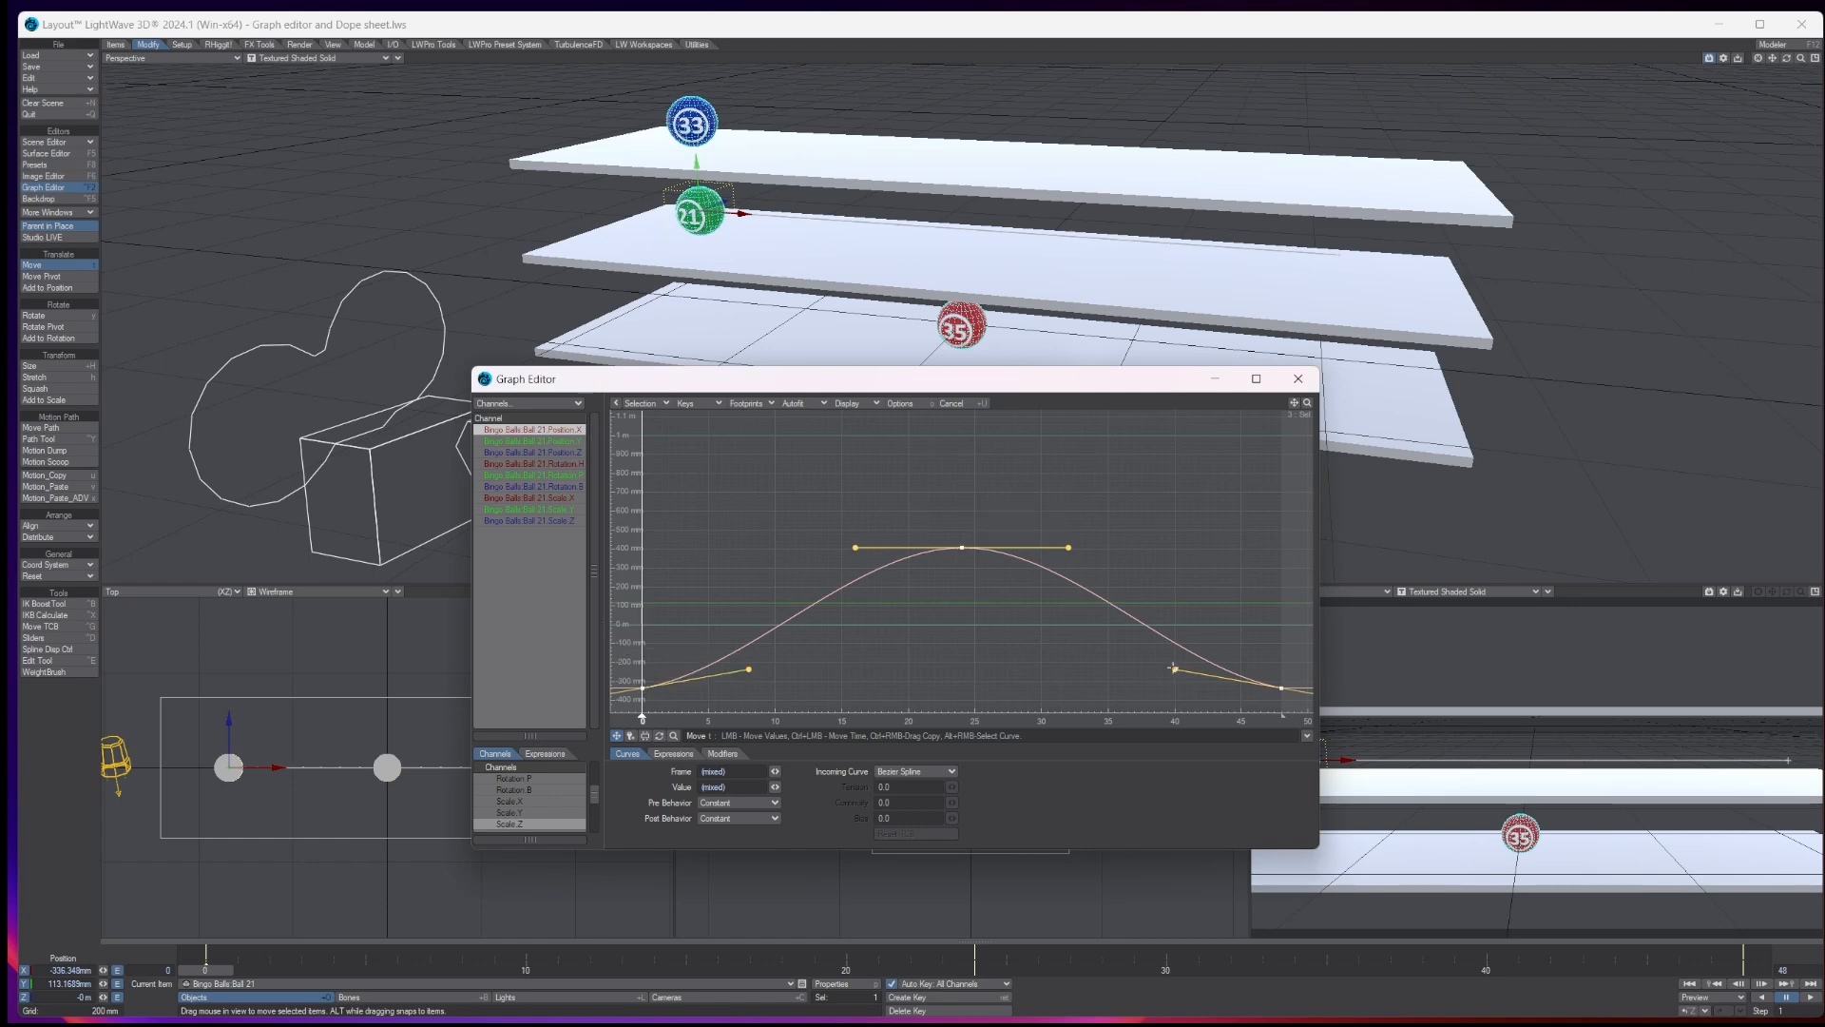
- Lengthen and flatten the Bezier handles of the frame 48 and frame 0 keys to about frames 28 and 21, and move the Graph Editor aside
left_click_drag(1174, 669, 1021, 686)
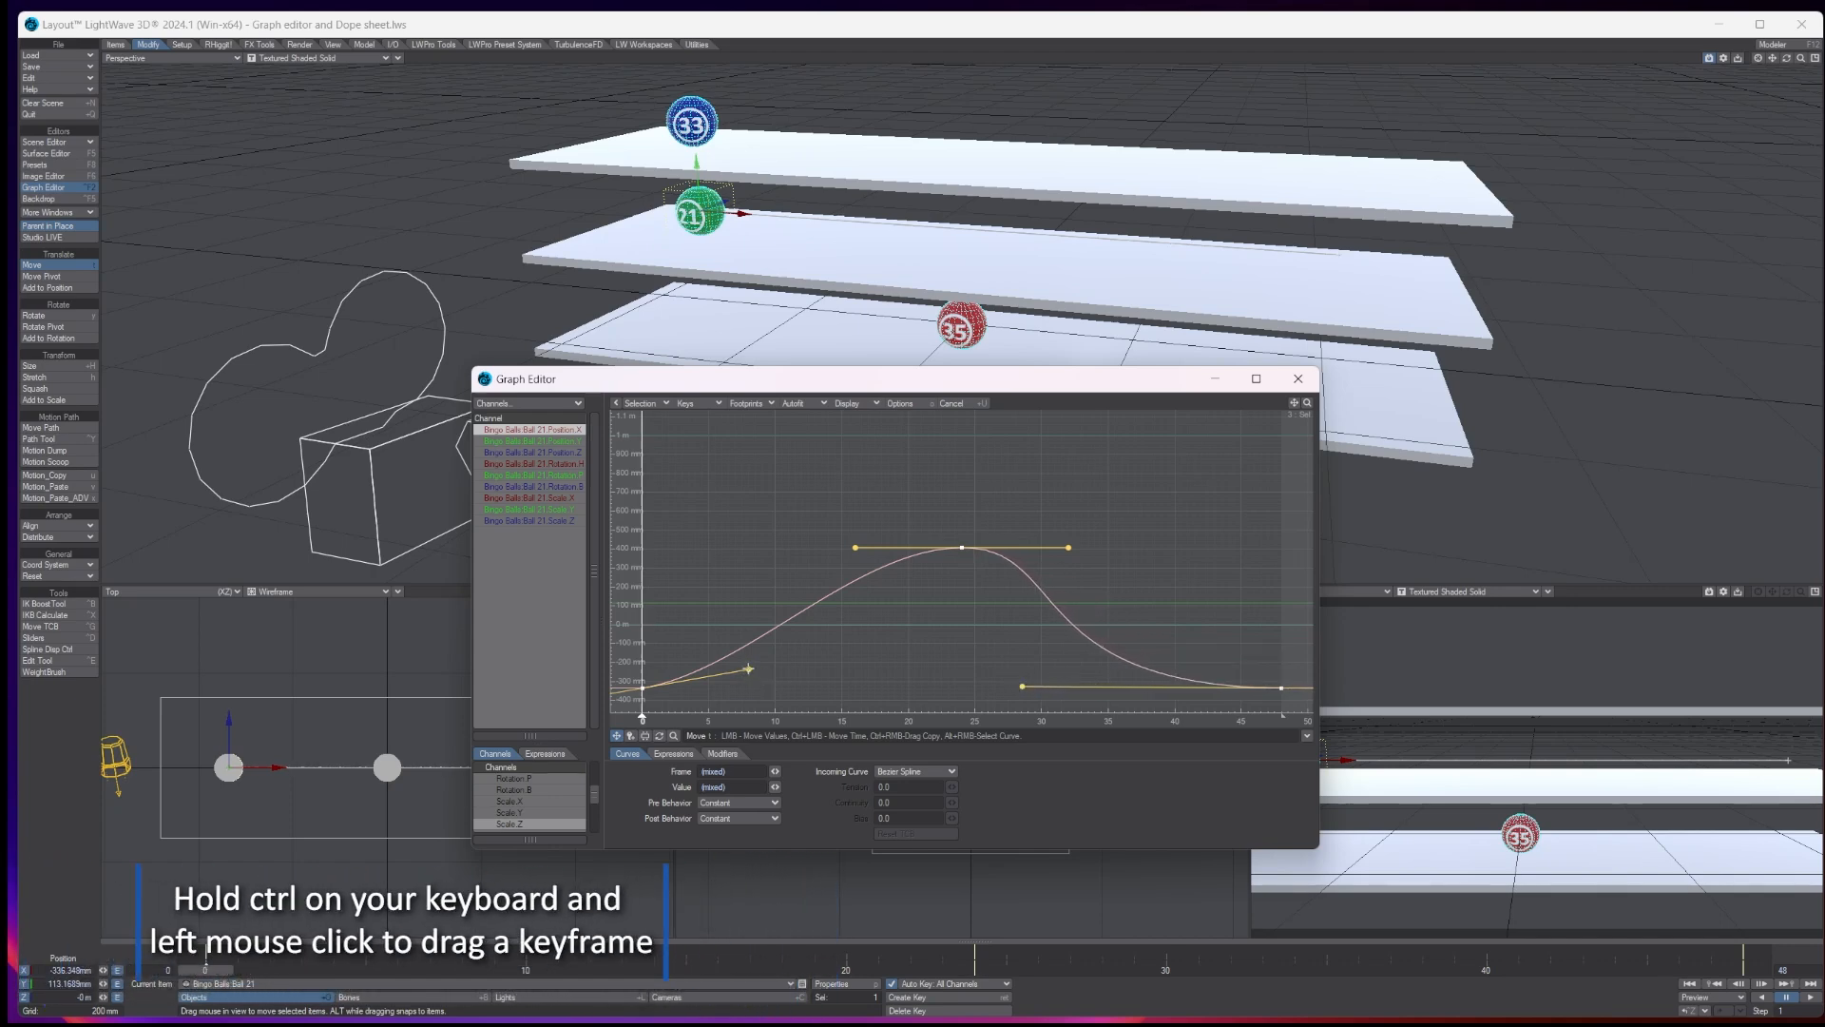
left_click_drag(748, 669, 890, 678)
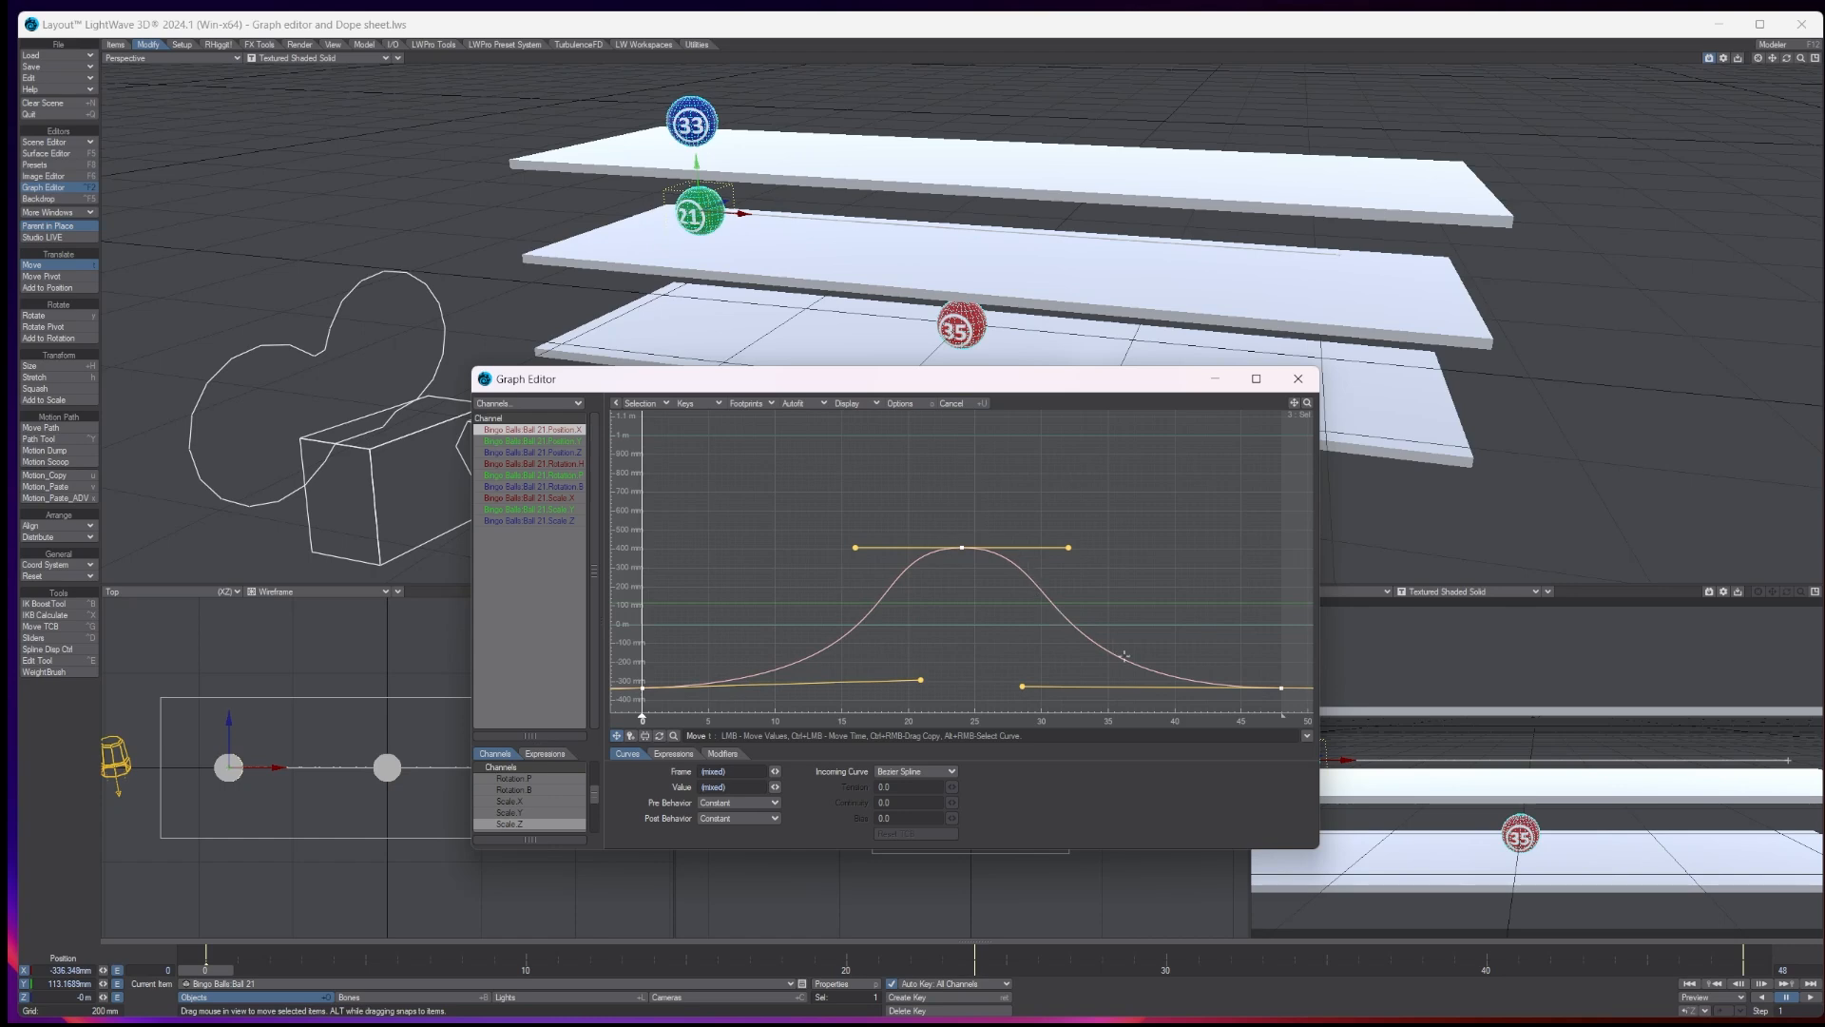
left_click_drag(1098, 380, 697, 437)
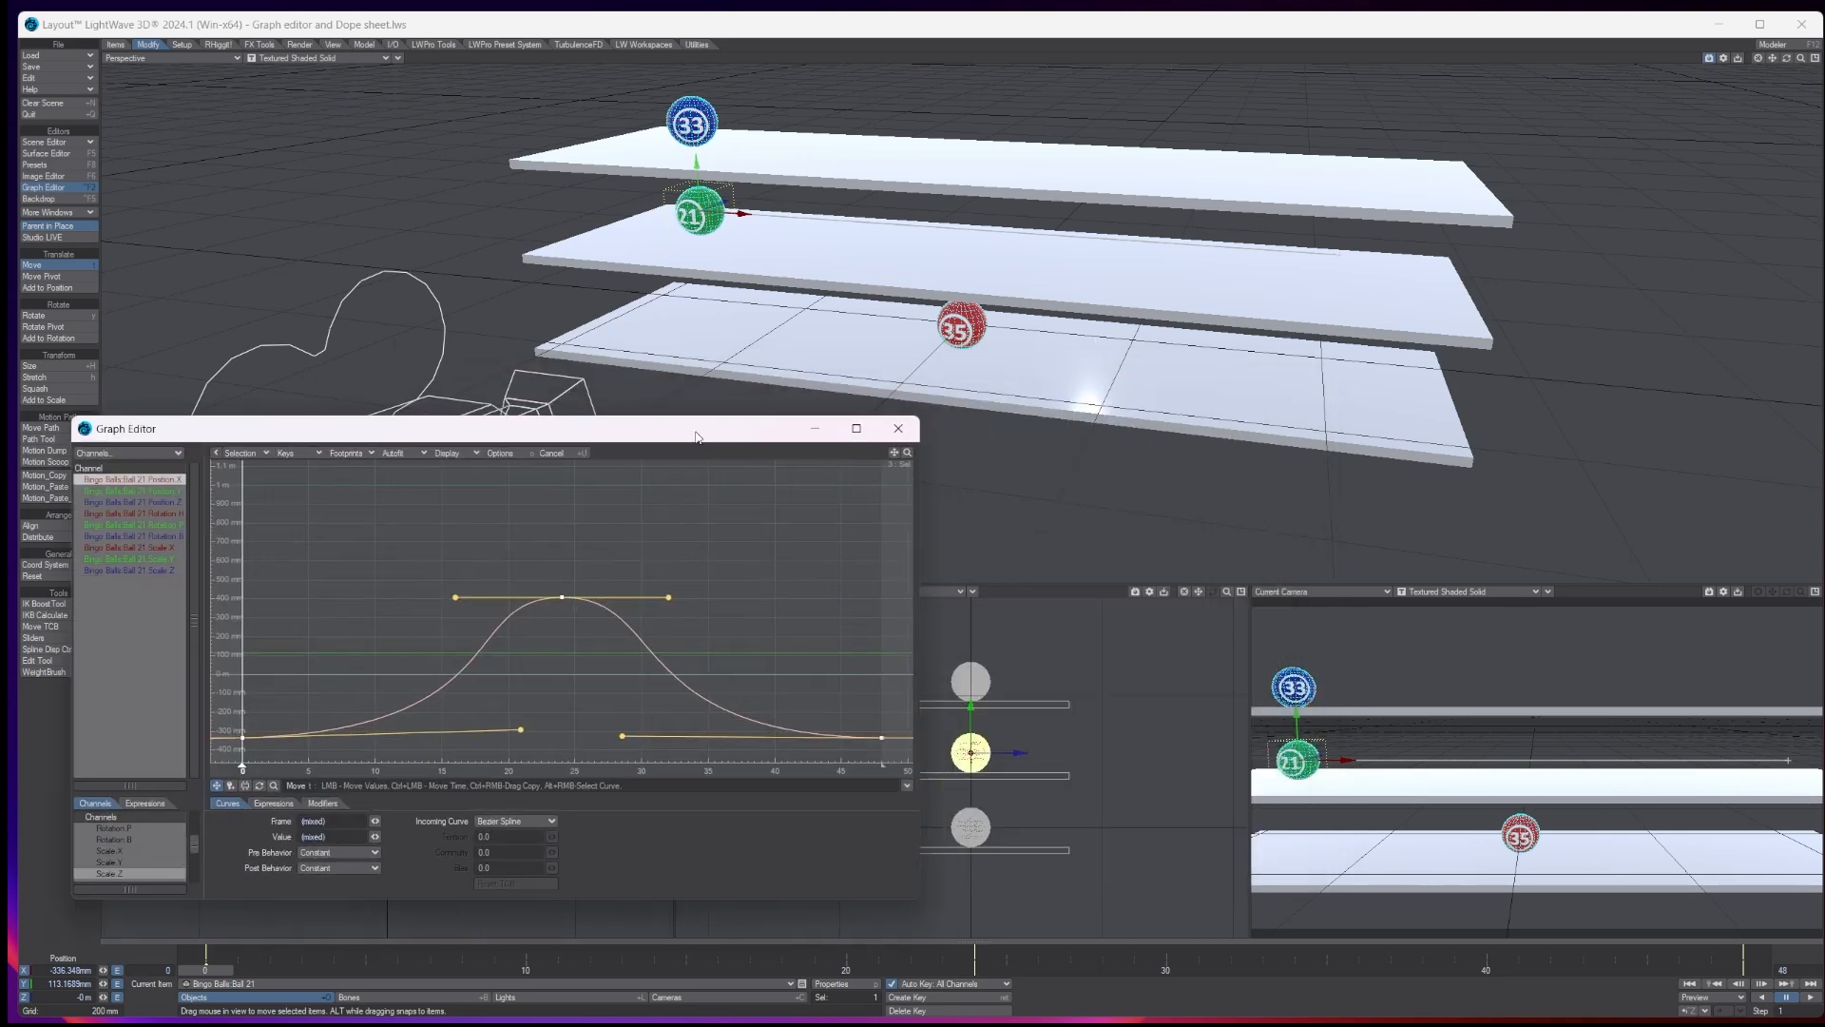
- Play the animation from the start to check ball 21's new easing, and return to frame 0
left_click(1690, 985)
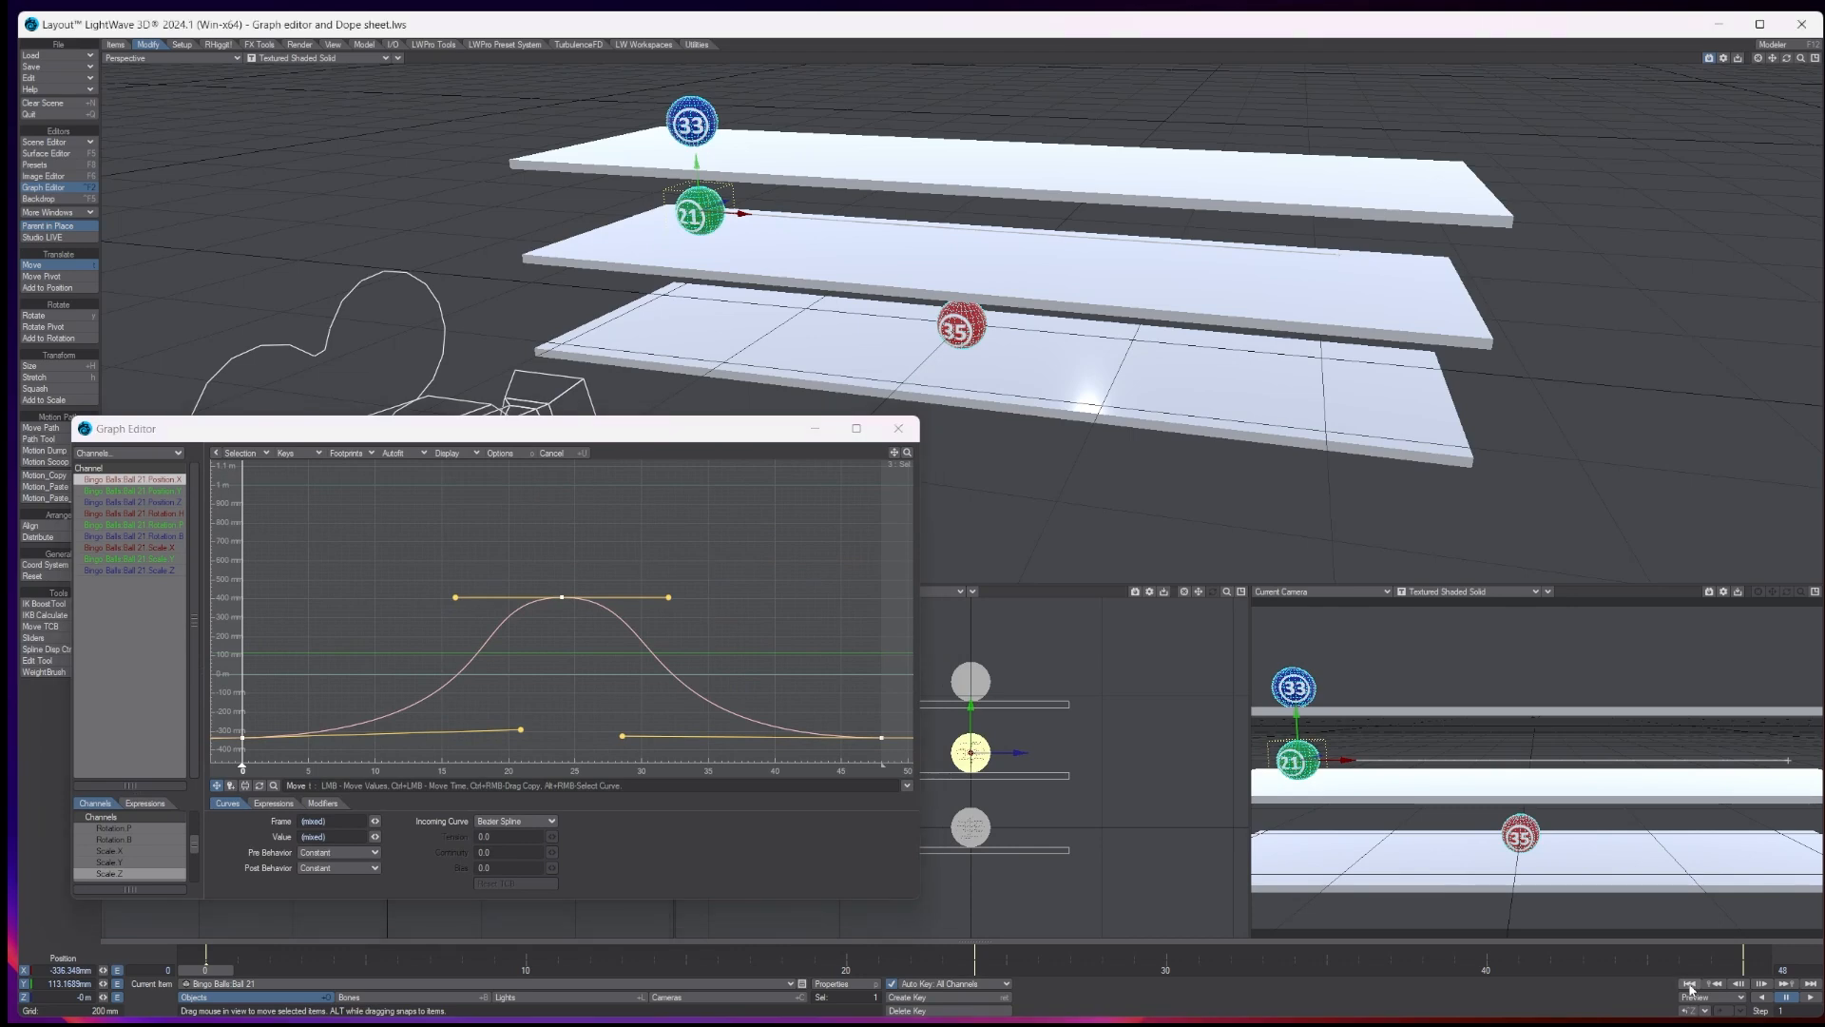
left_click(1812, 998)
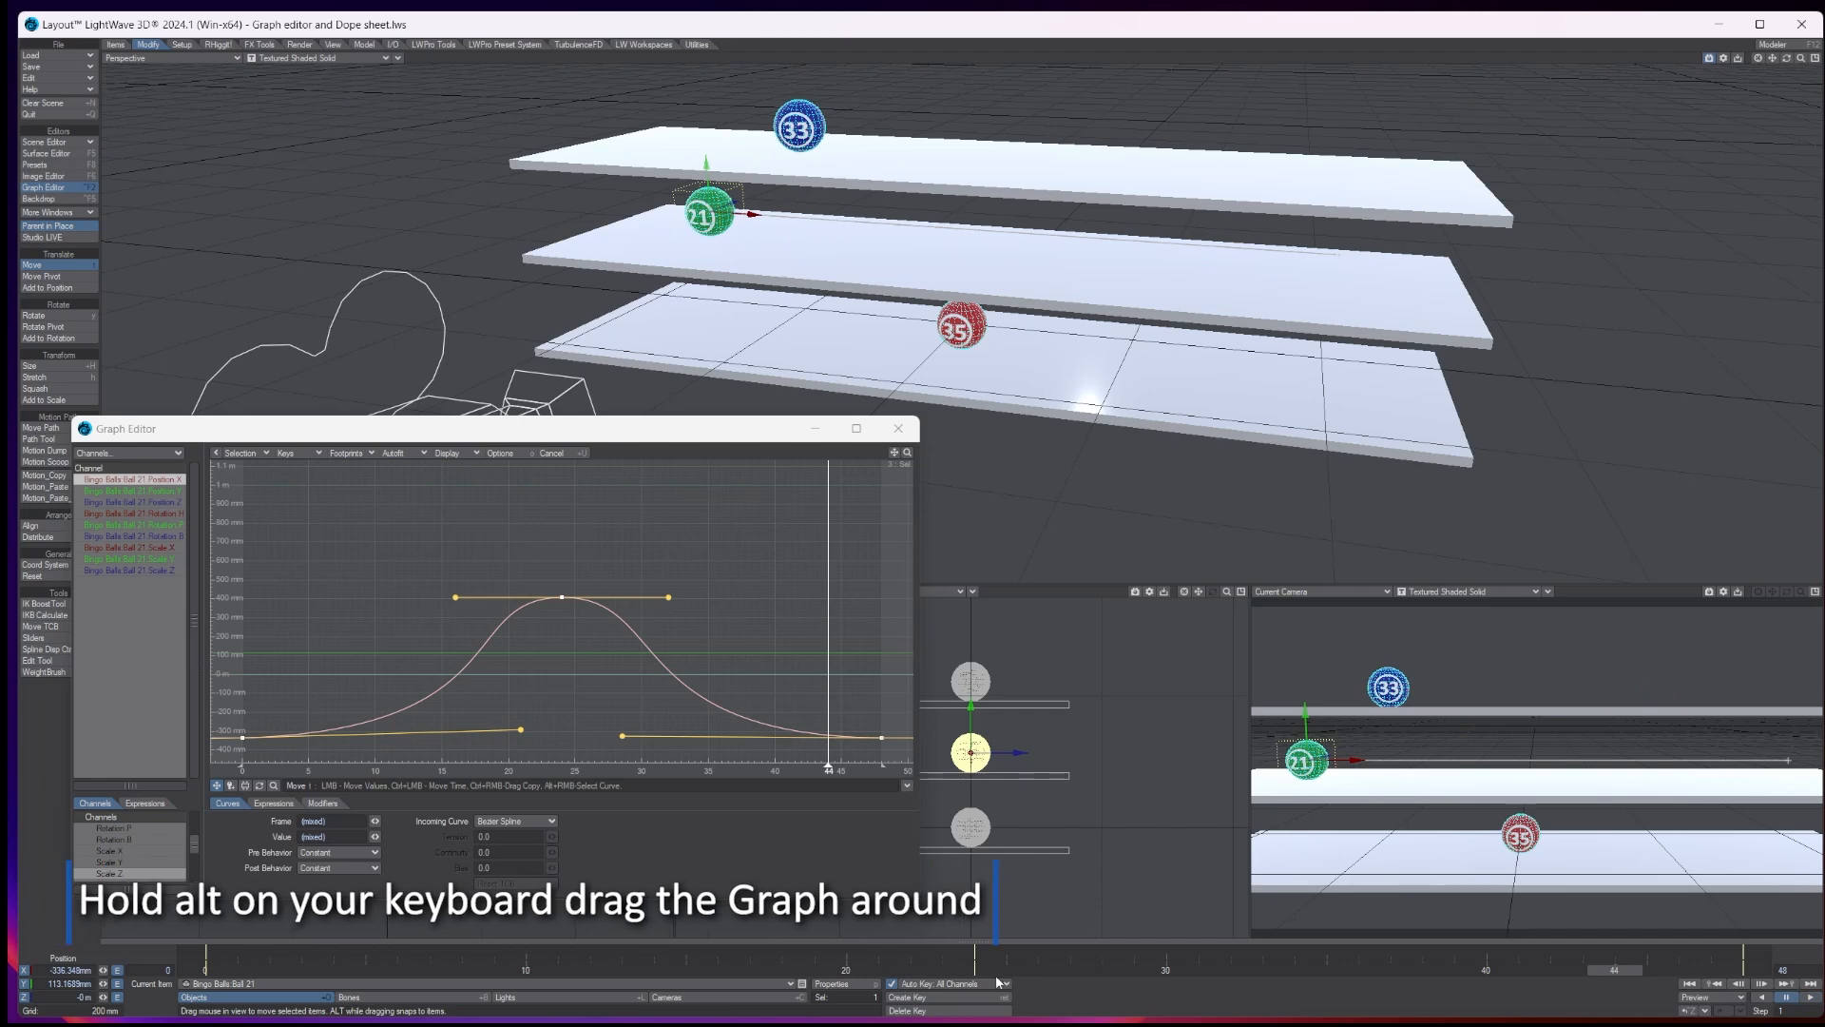
left_click(200, 969)
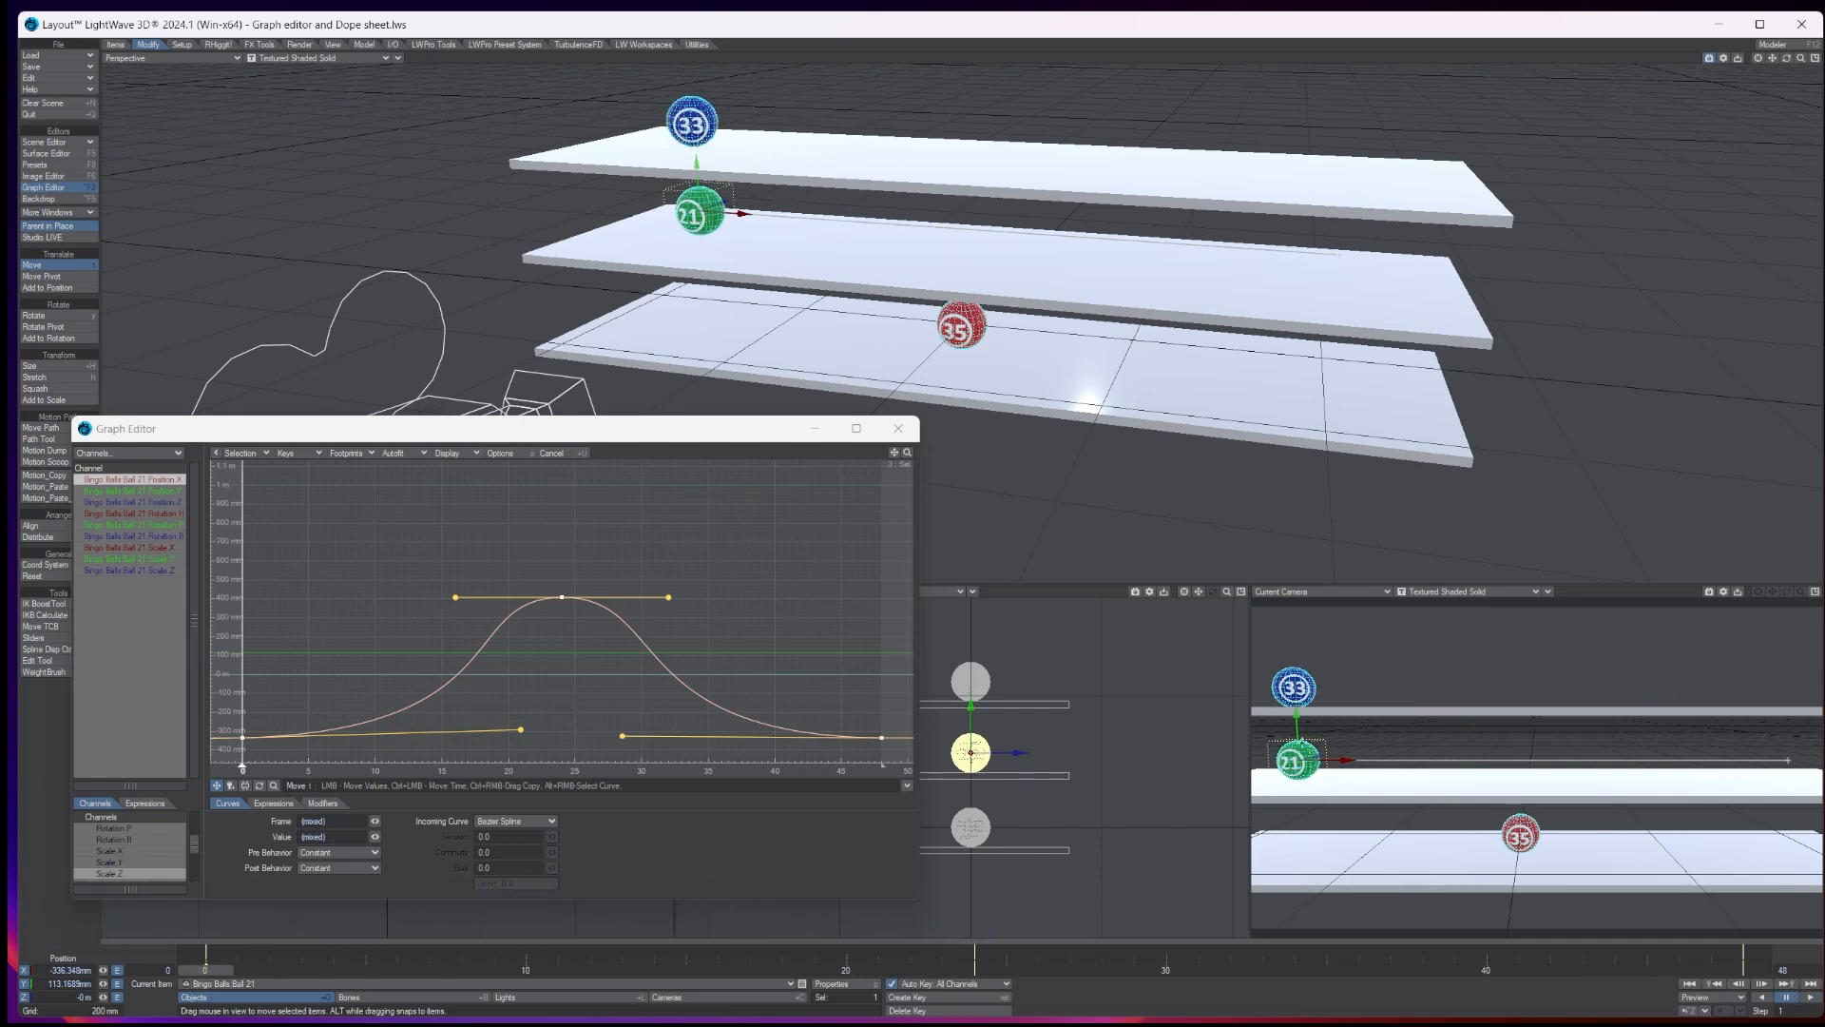
- Rotate ball 21 at frame 0 to a heading of about -27.8°, and go to frame 48
key("y")
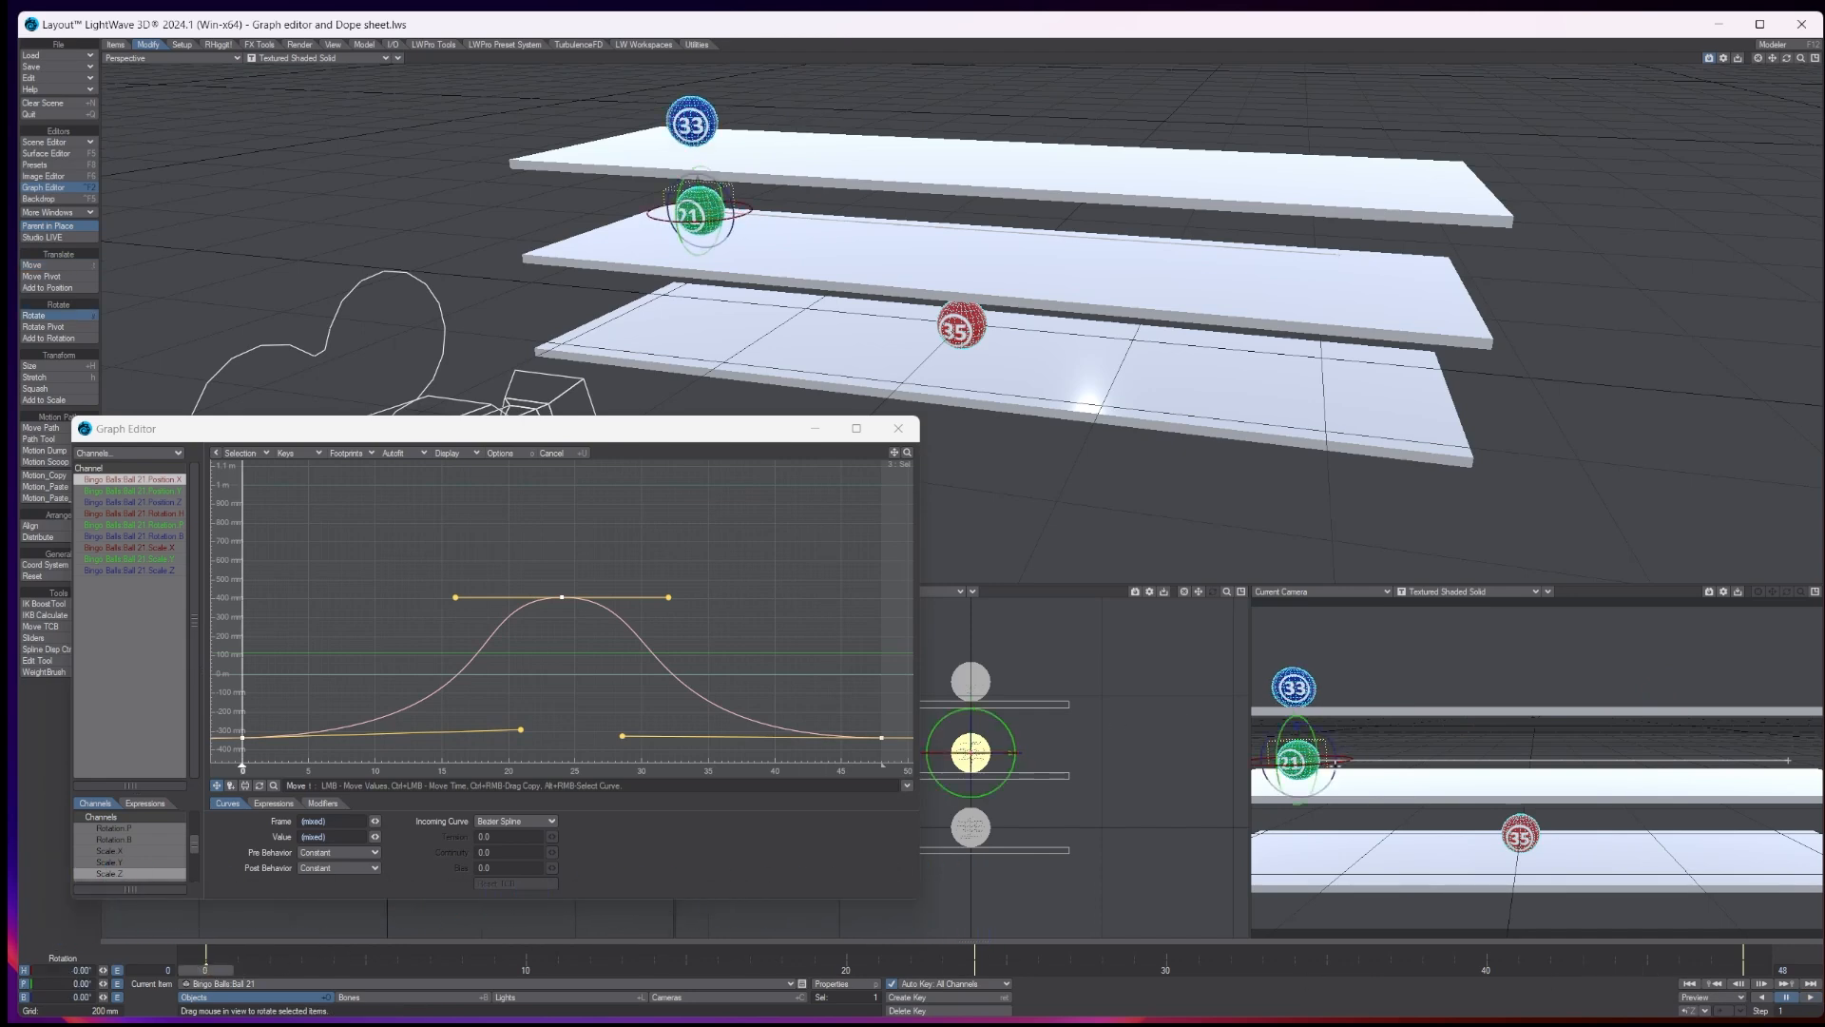
left_click_drag(1336, 763, 1257, 765)
key("ctrl+z")
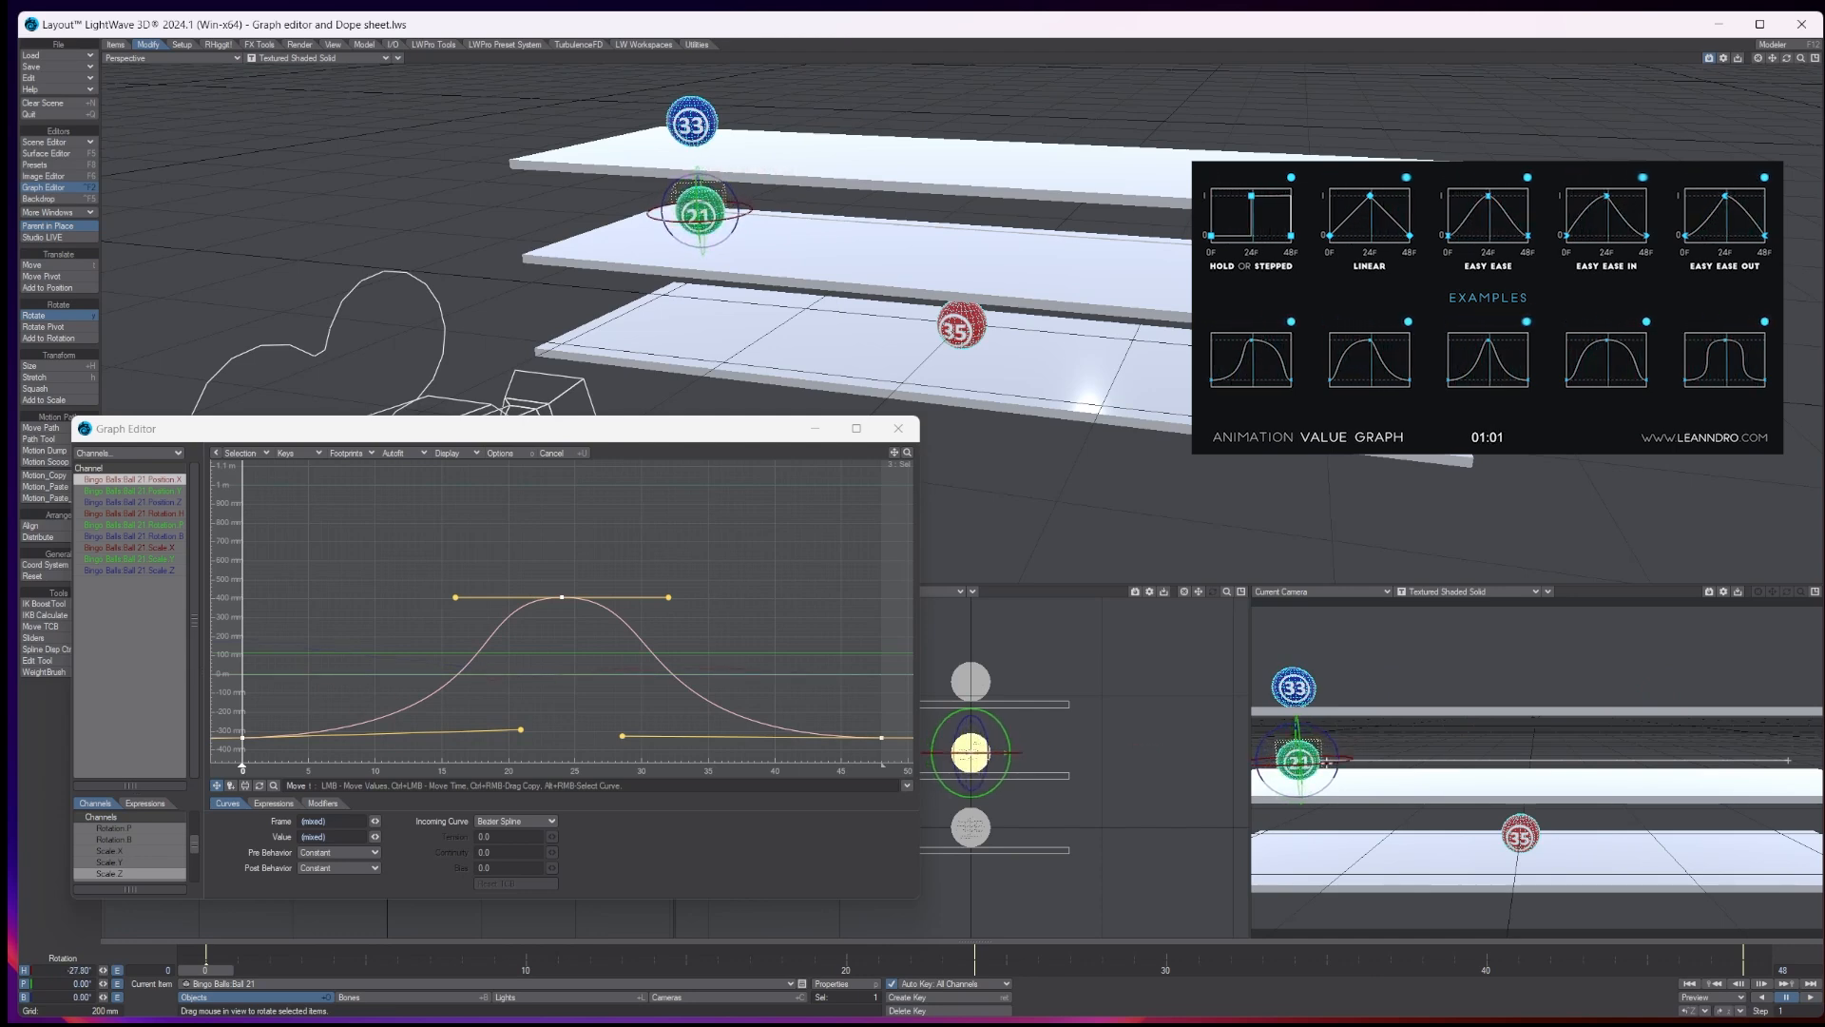
left_click(1764, 982)
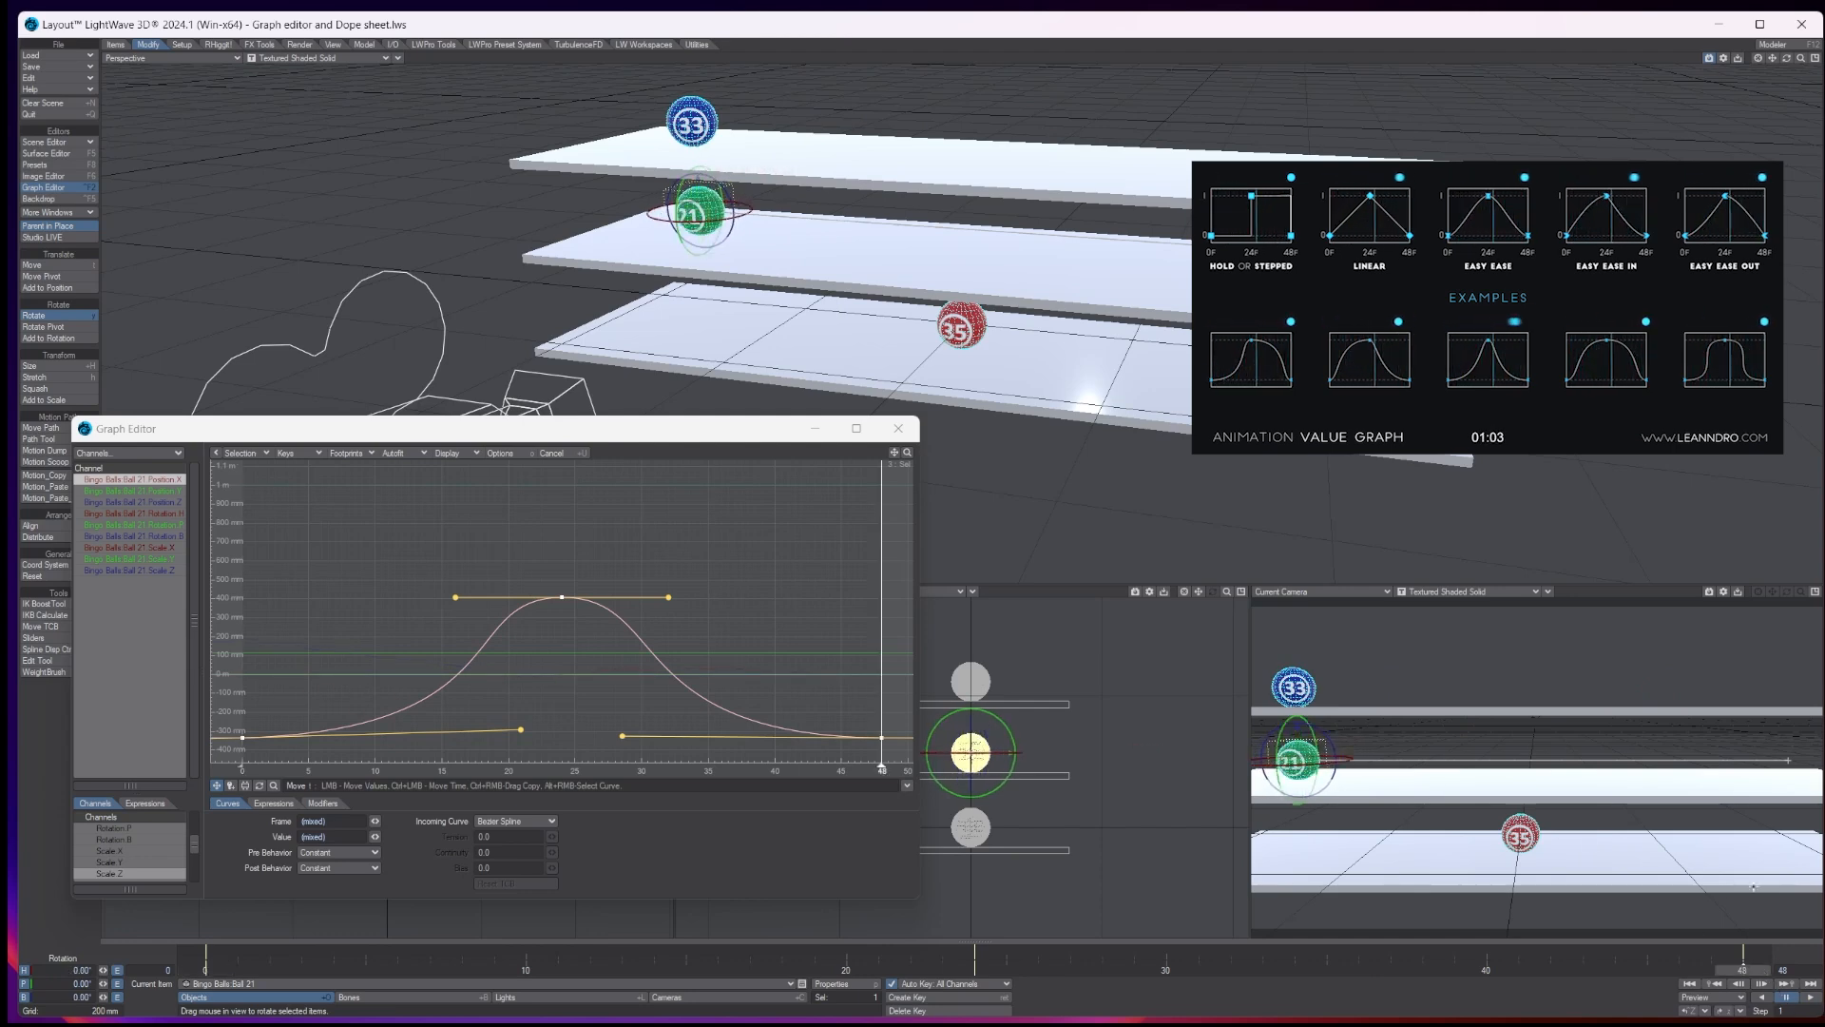
- Rotate ball 21's heading to about 27.8° at frame 24 and about -30.7° at frame 48
left_click(970, 970)
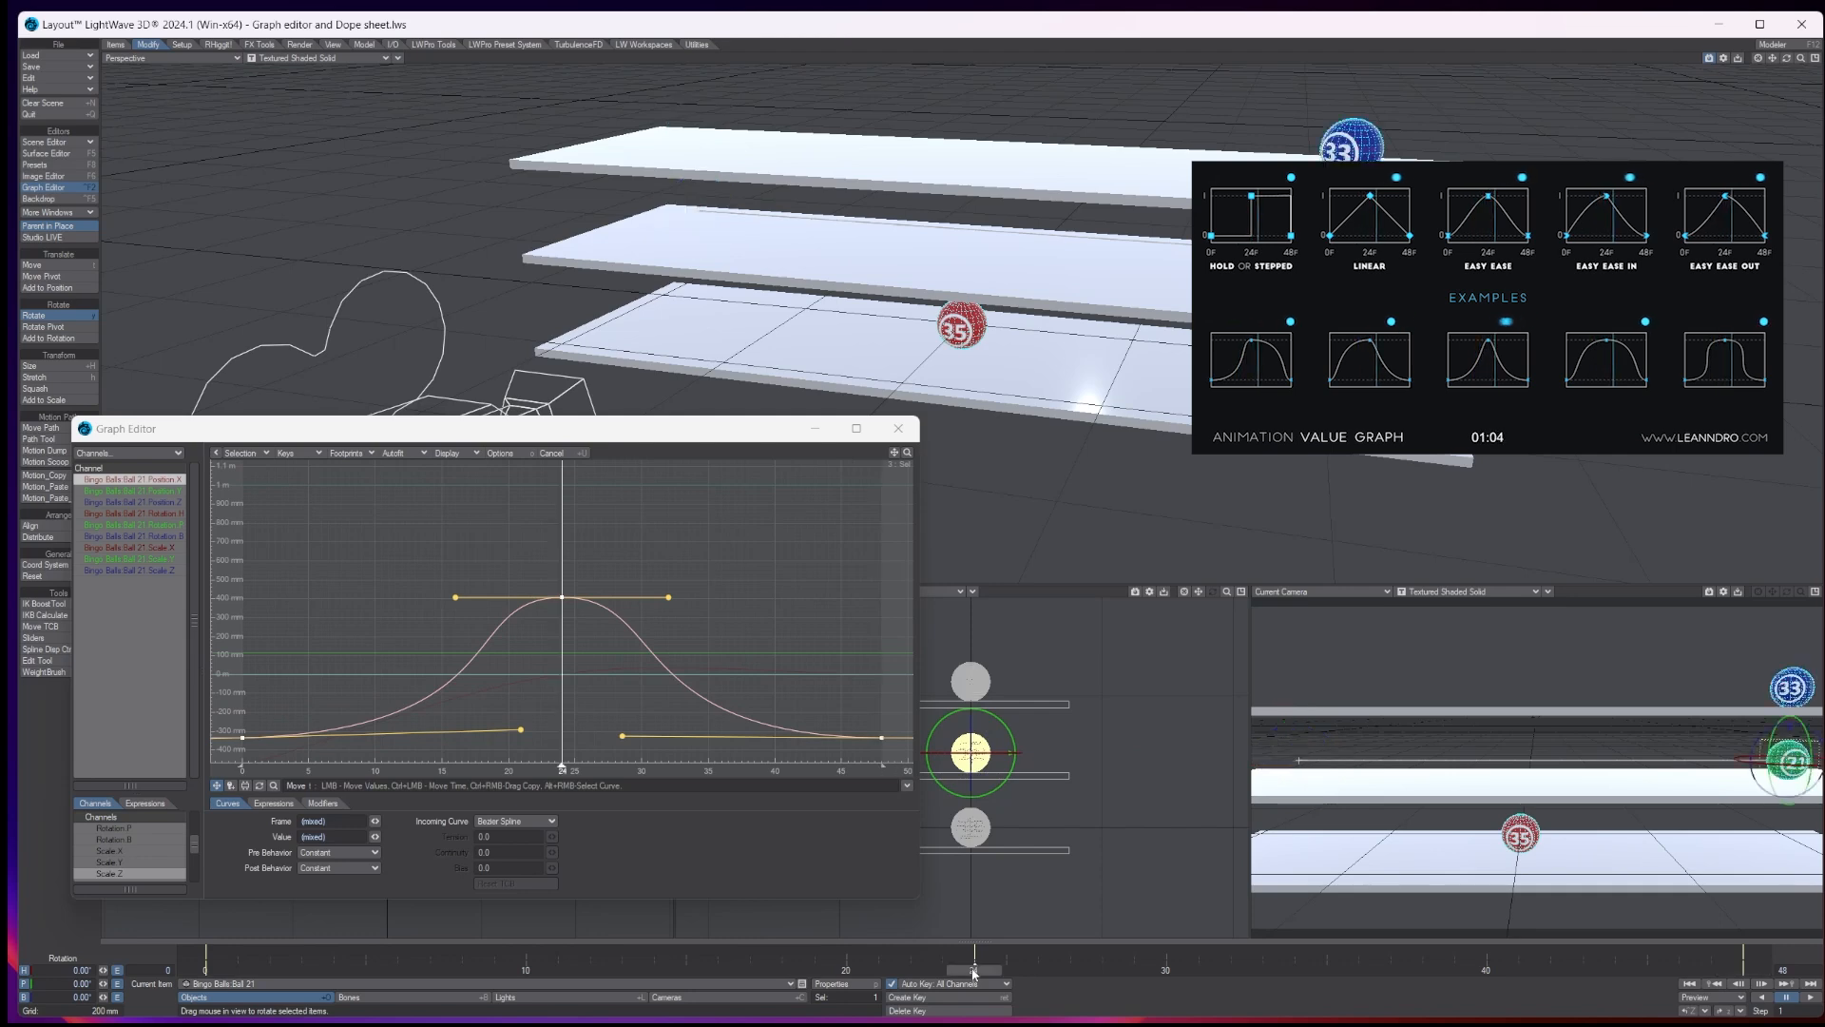
left_click_drag(1770, 763, 1820, 763)
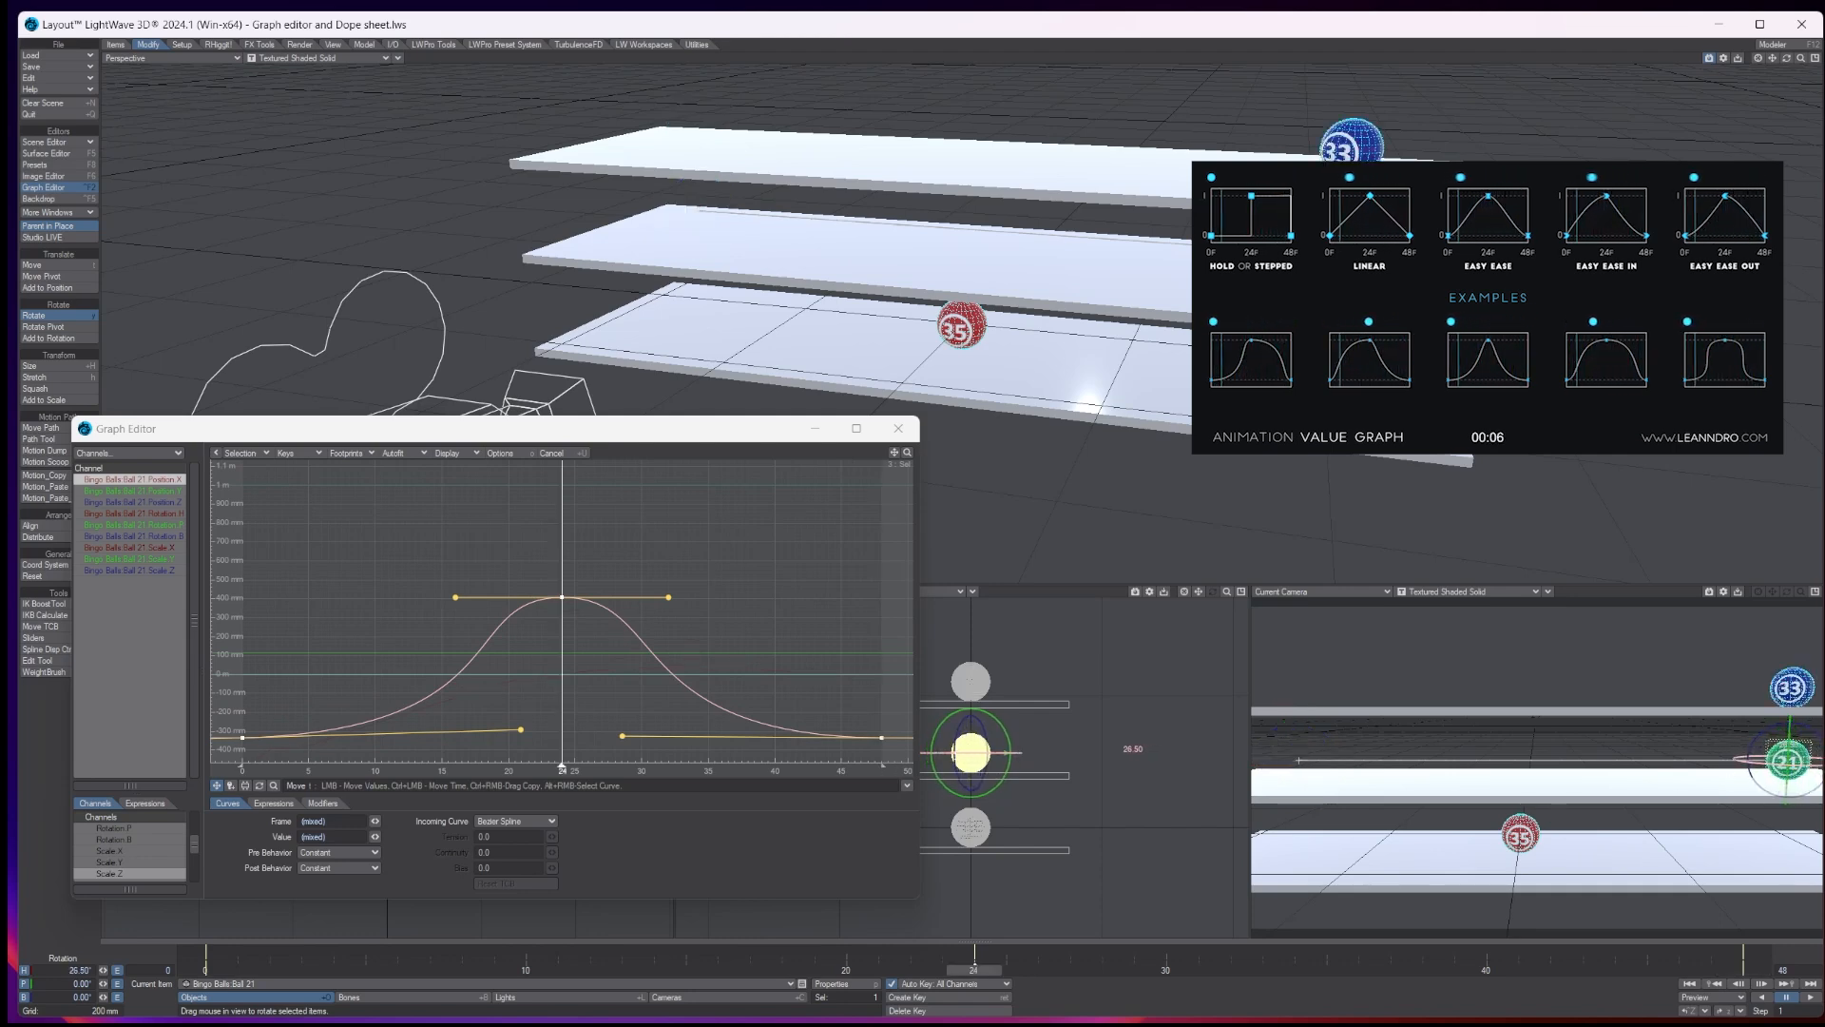
left_click(1748, 969)
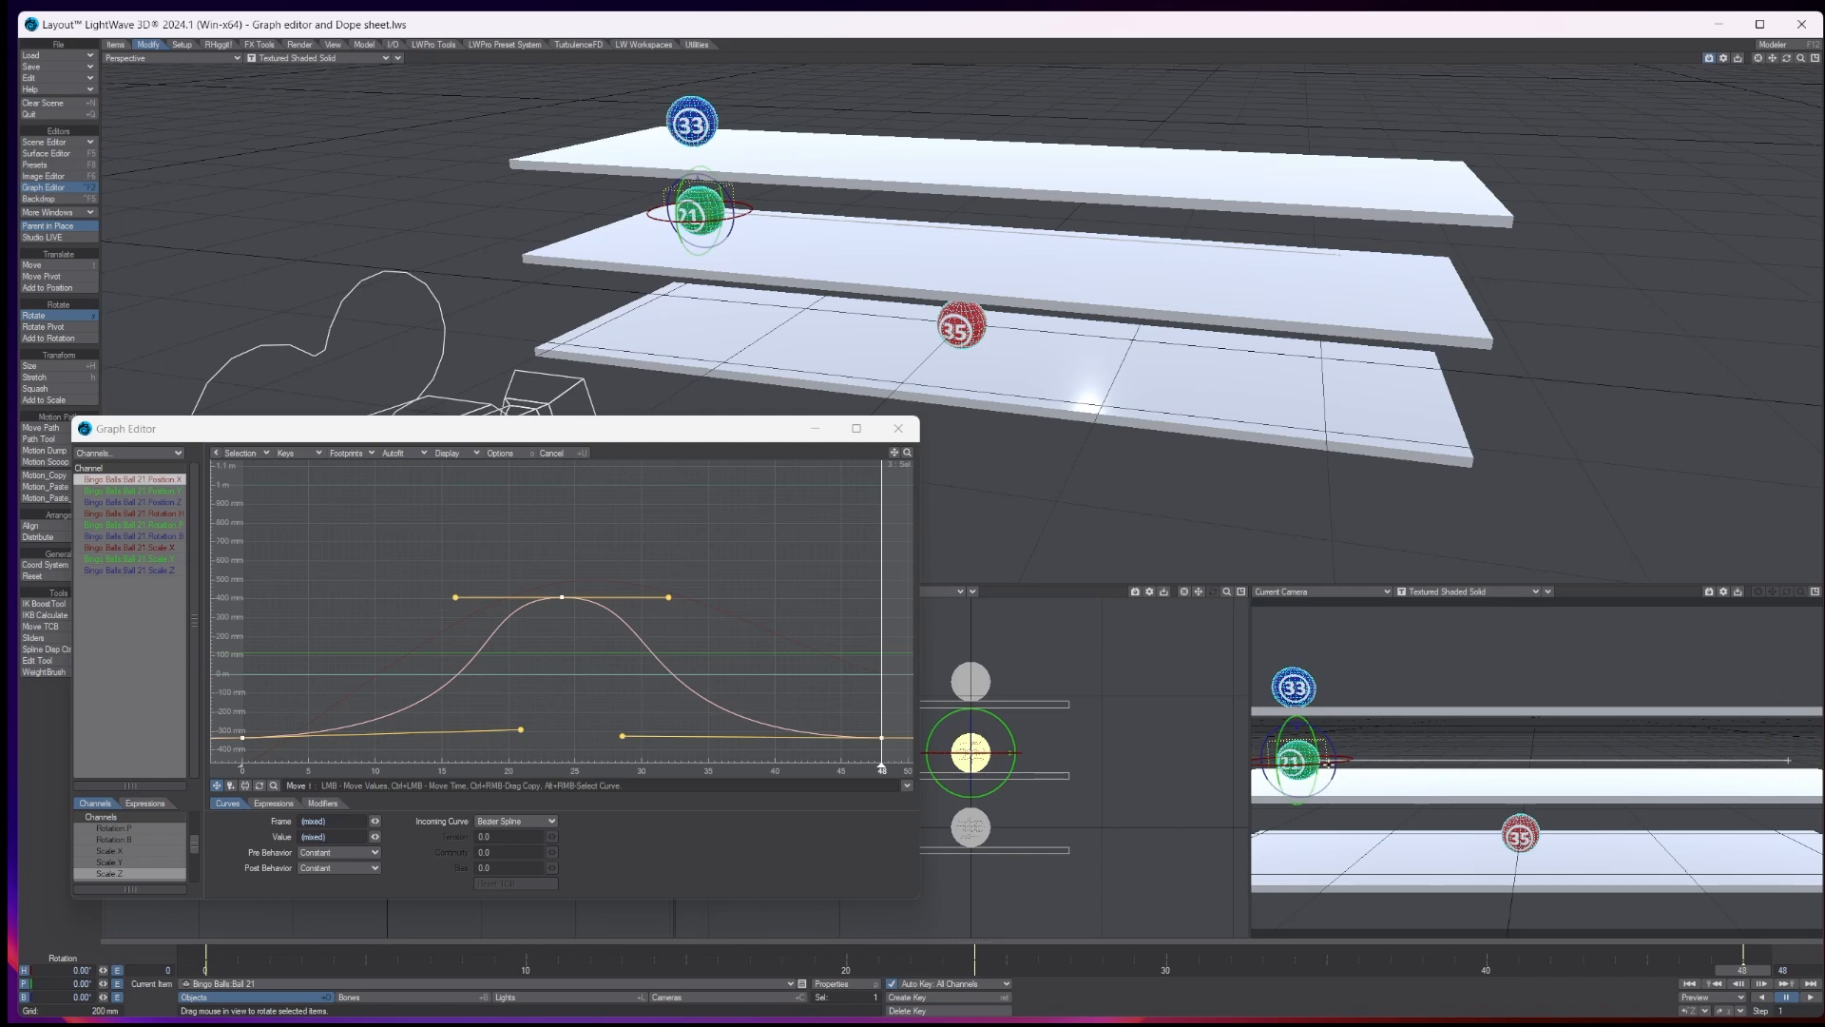
left_click_drag(1328, 763, 1120, 754)
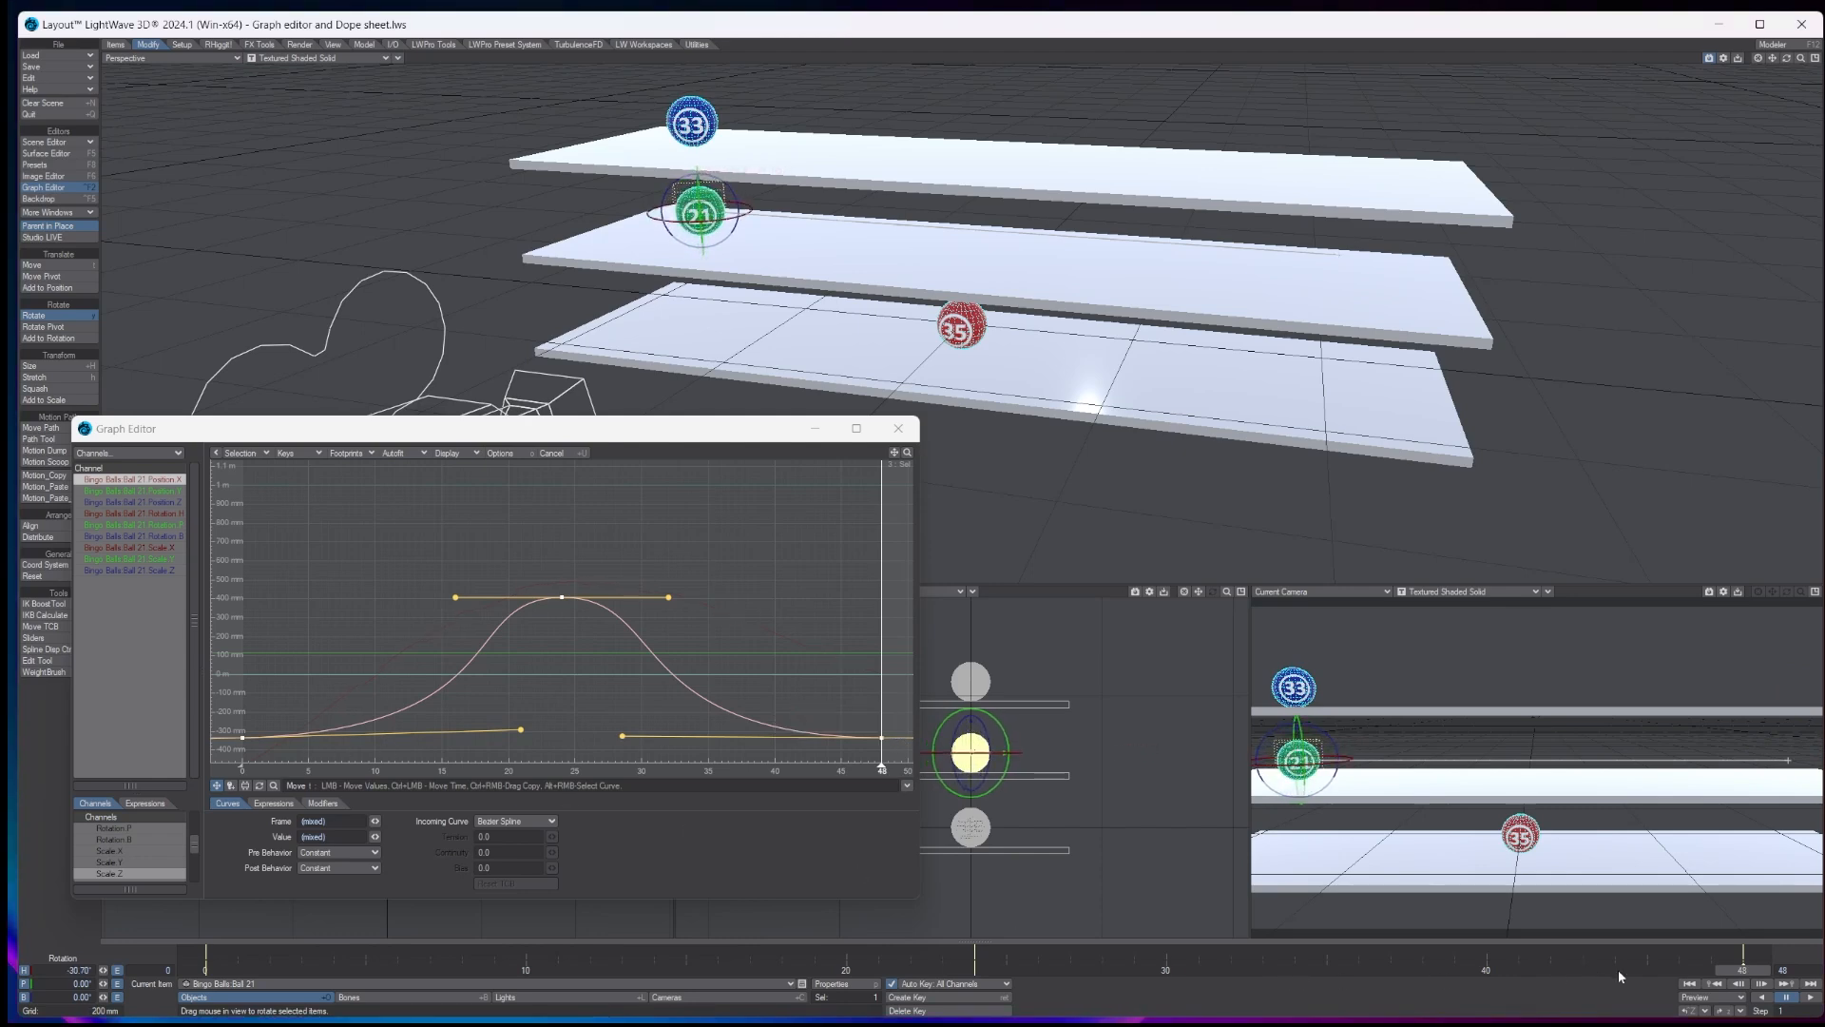
- Replay the animation to check ball 21's rotation along the shelf, and return to frame 0
left_click(1692, 986)
left_click(1787, 997)
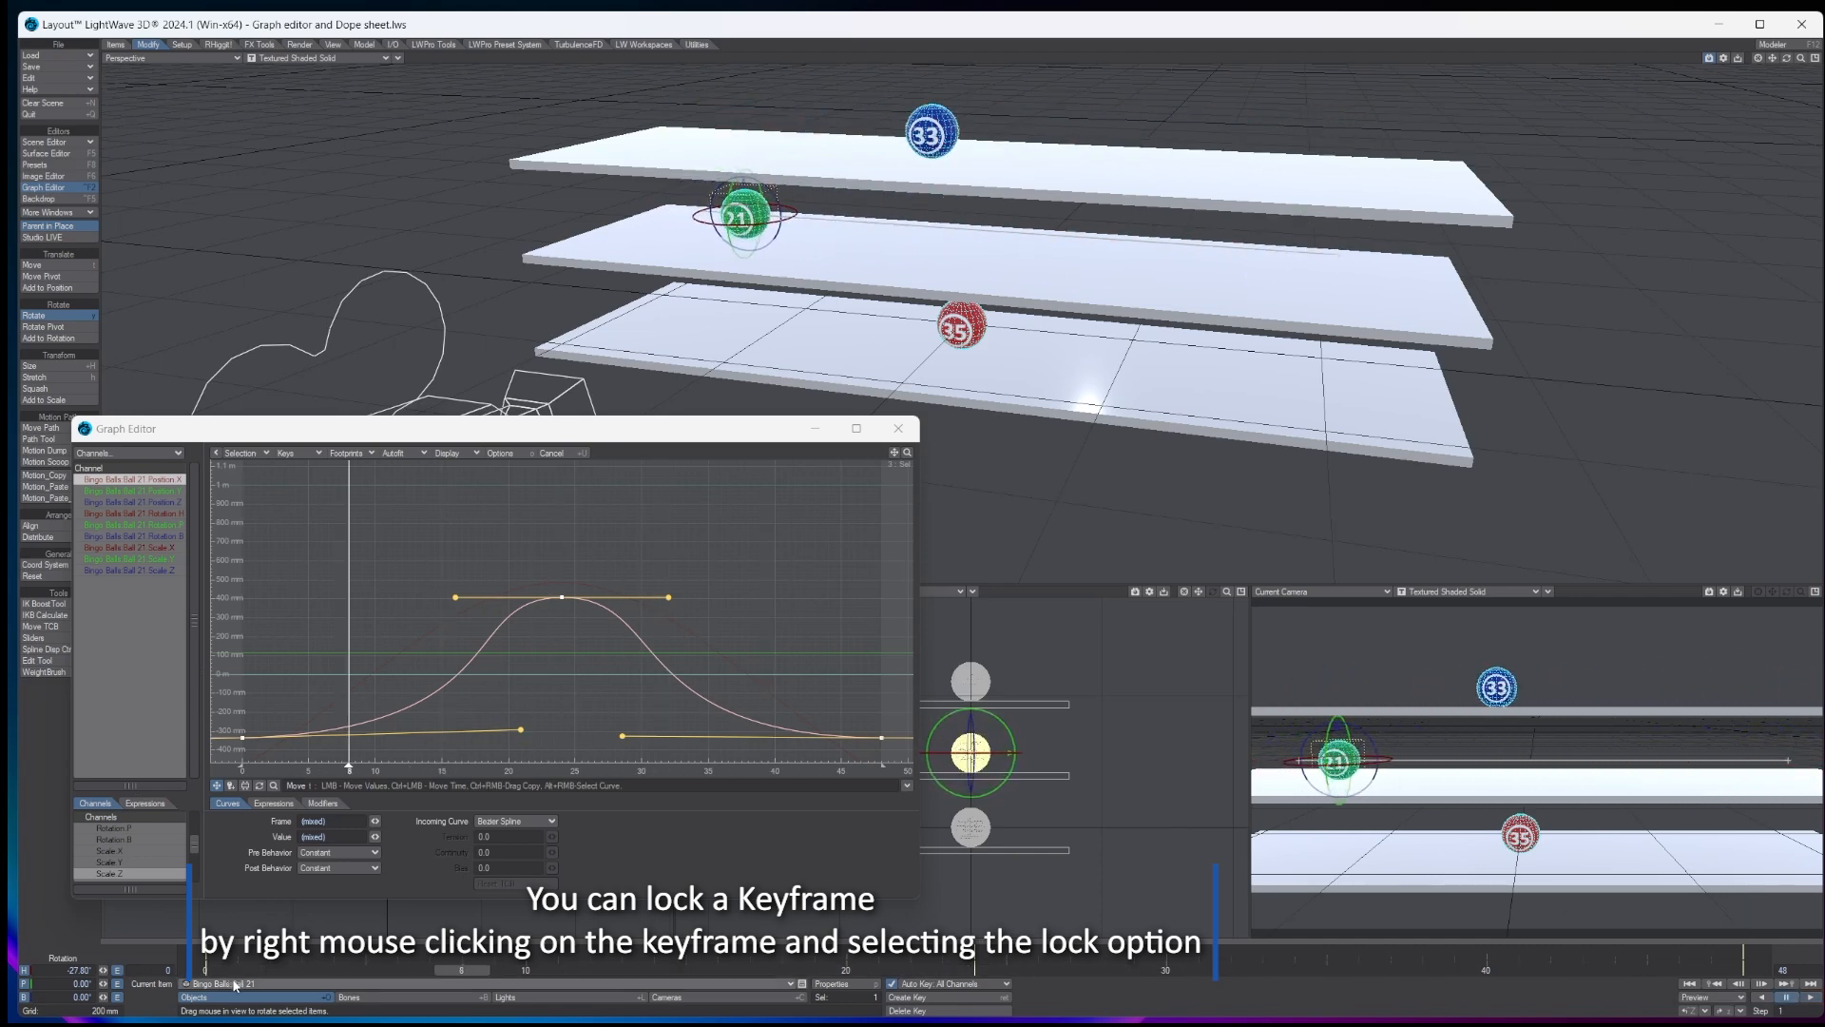
mouse_move(211, 970)
left_mouse_down()
mouse_move(1619, 969)
mouse_move(206, 970)
left_mouse_up()
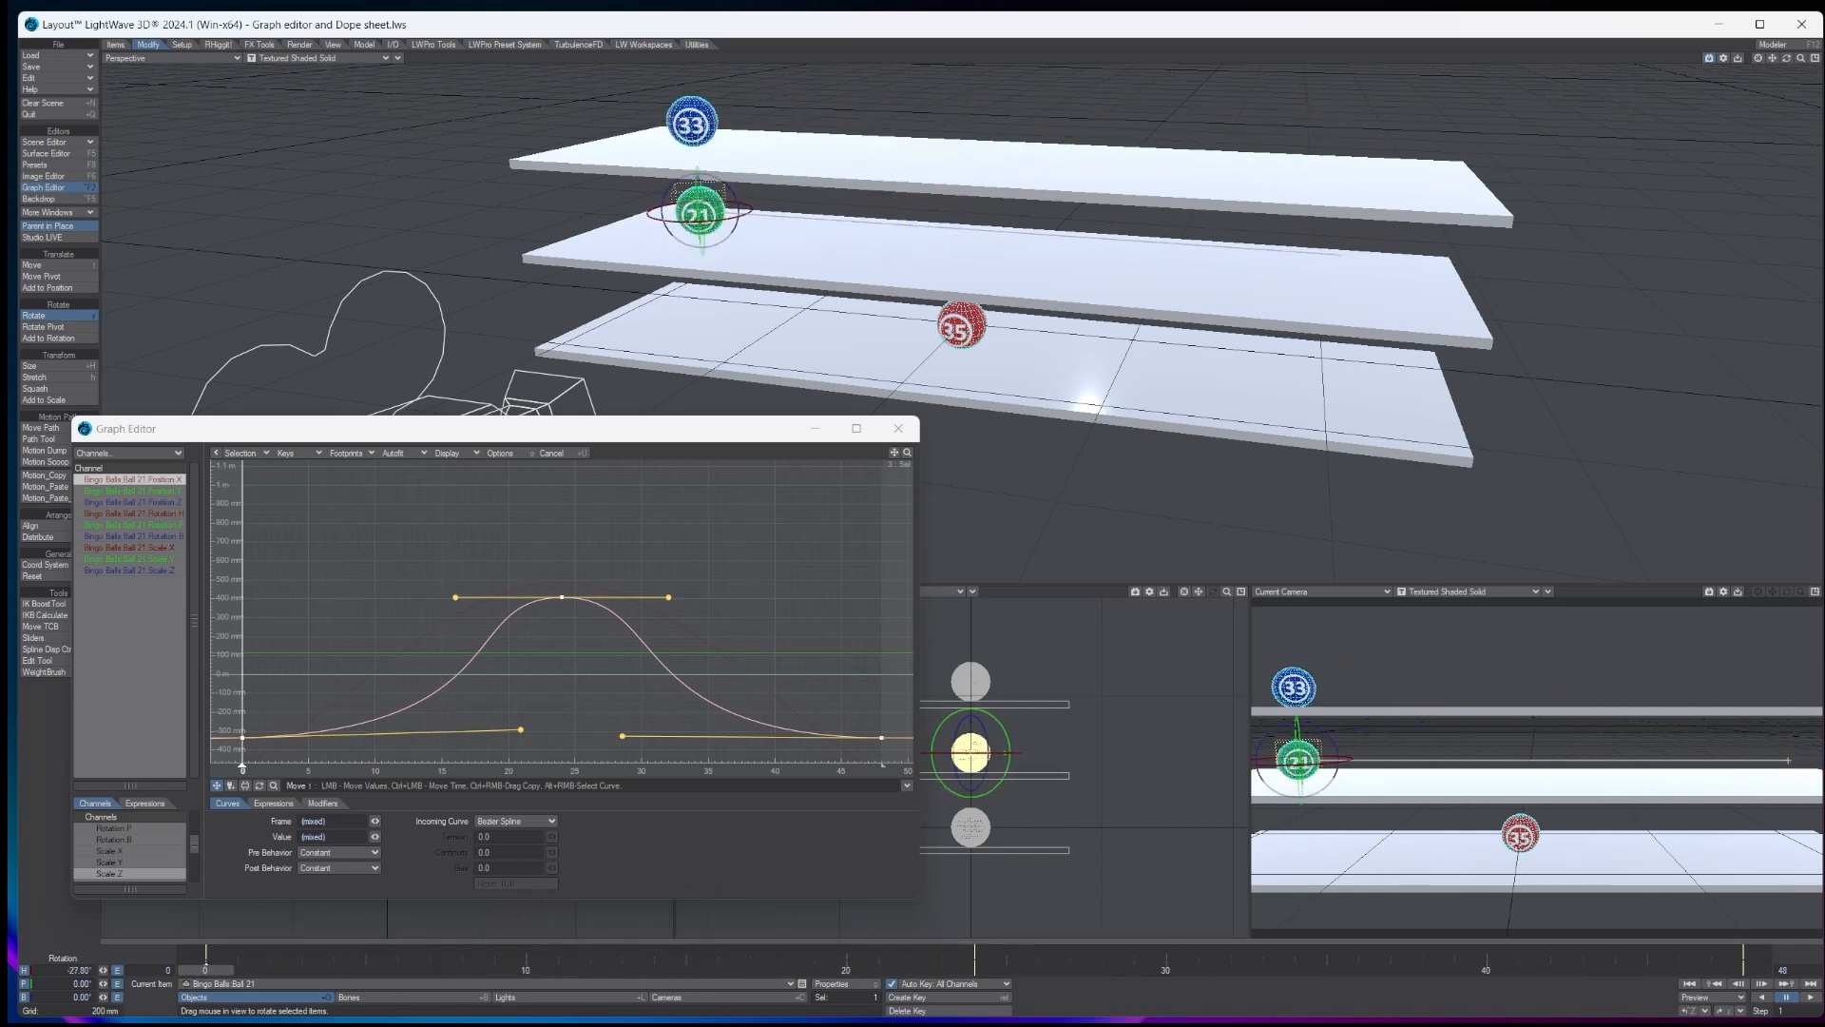
left_click_drag(0, 132, 1336, 100)
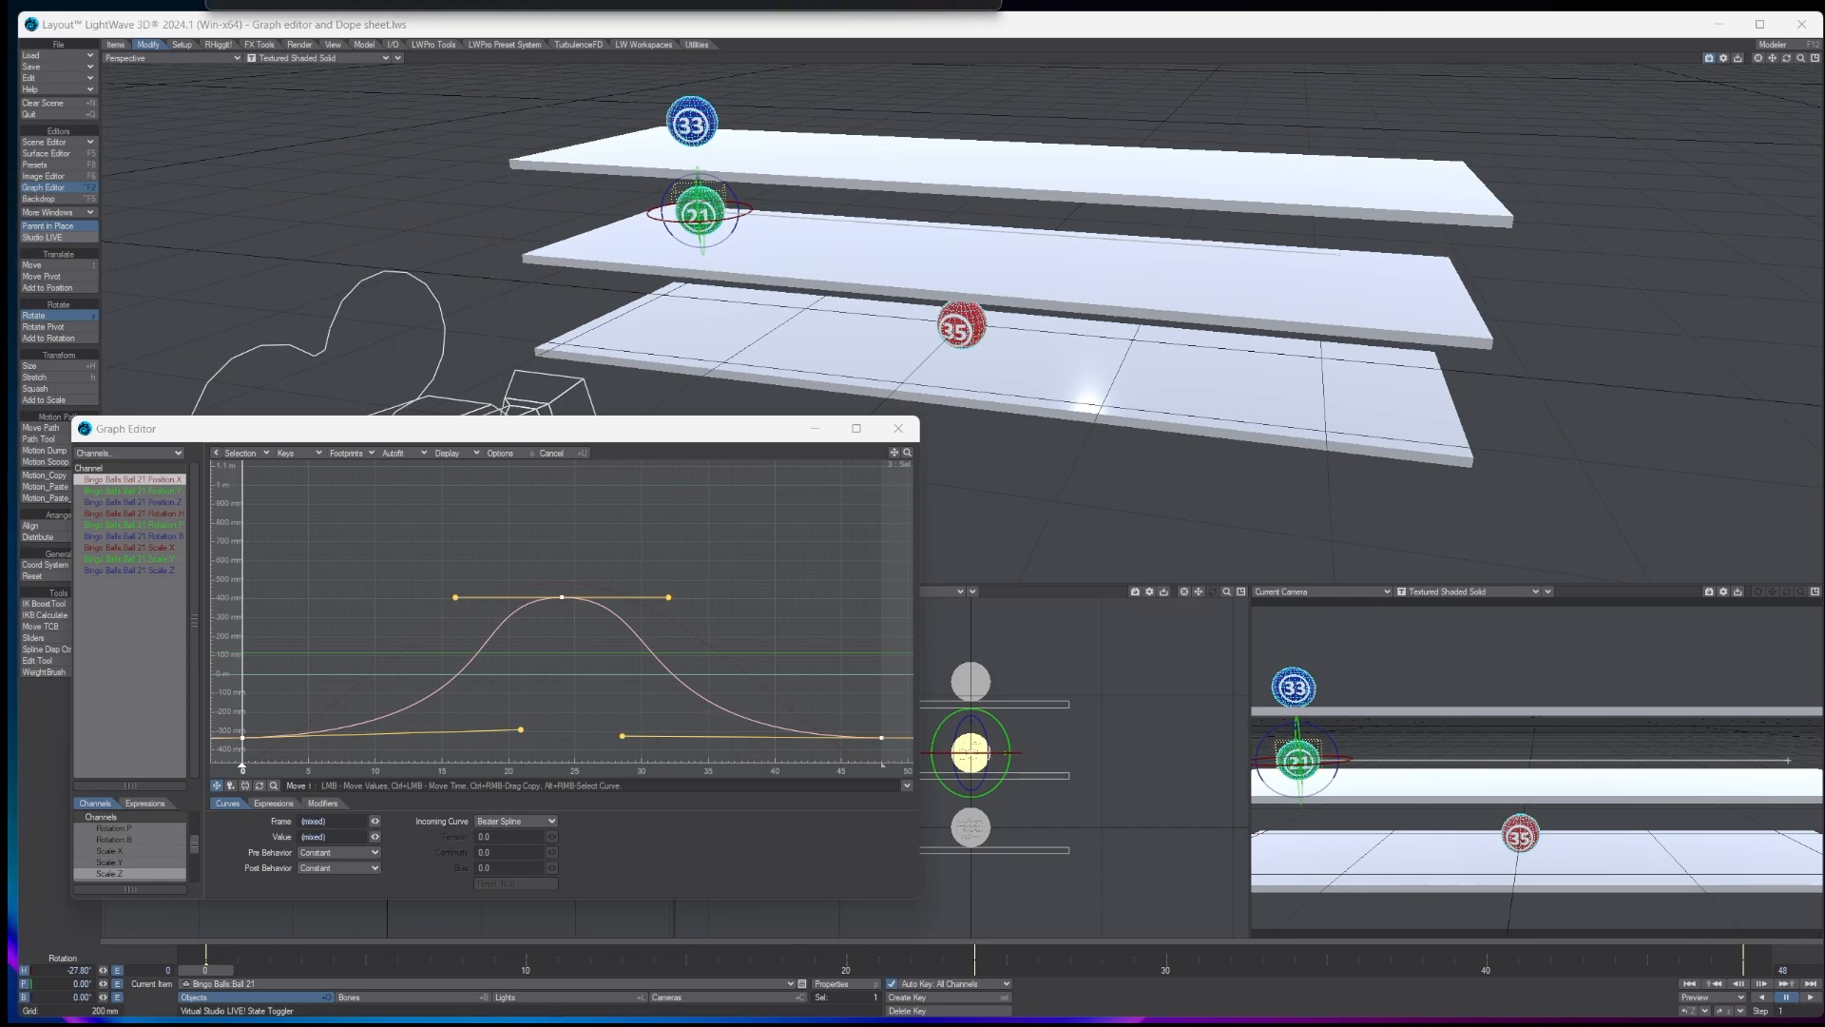
- Close the Graph Editor, select ball 35 and create motion keys for it at frames 48 and 24
left_click(896, 429)
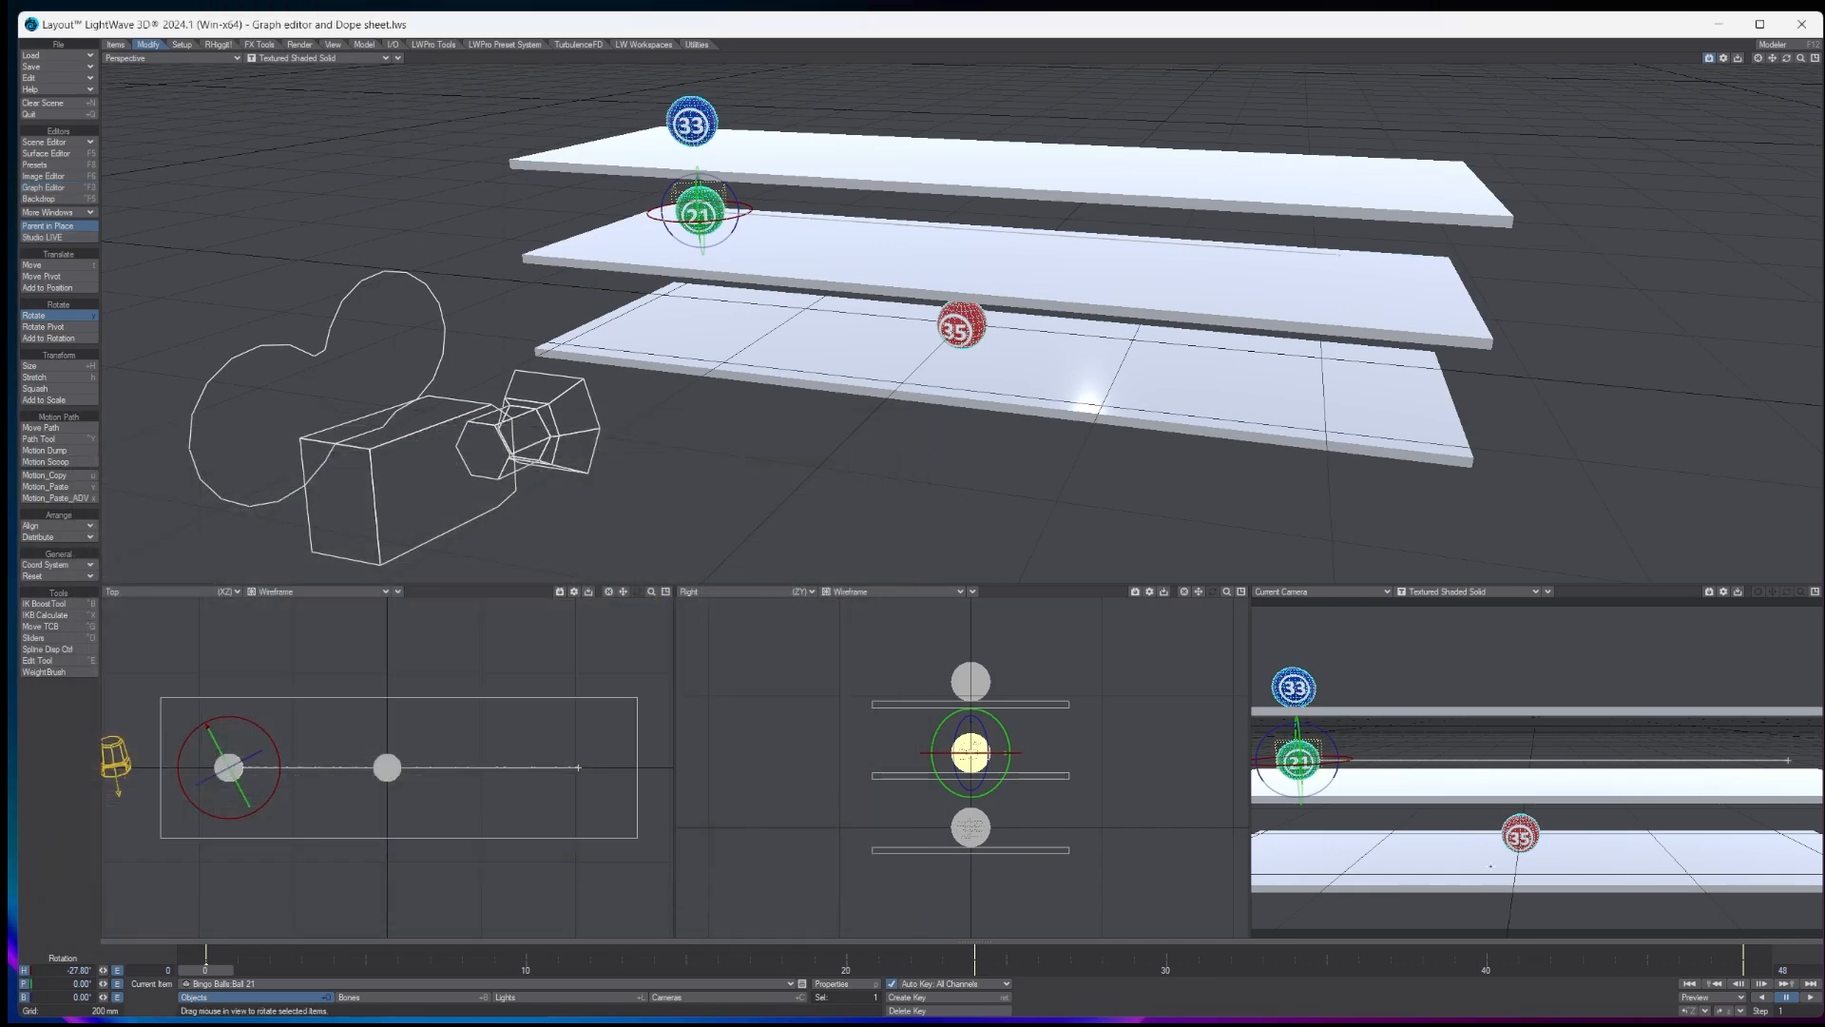
left_click(961, 326)
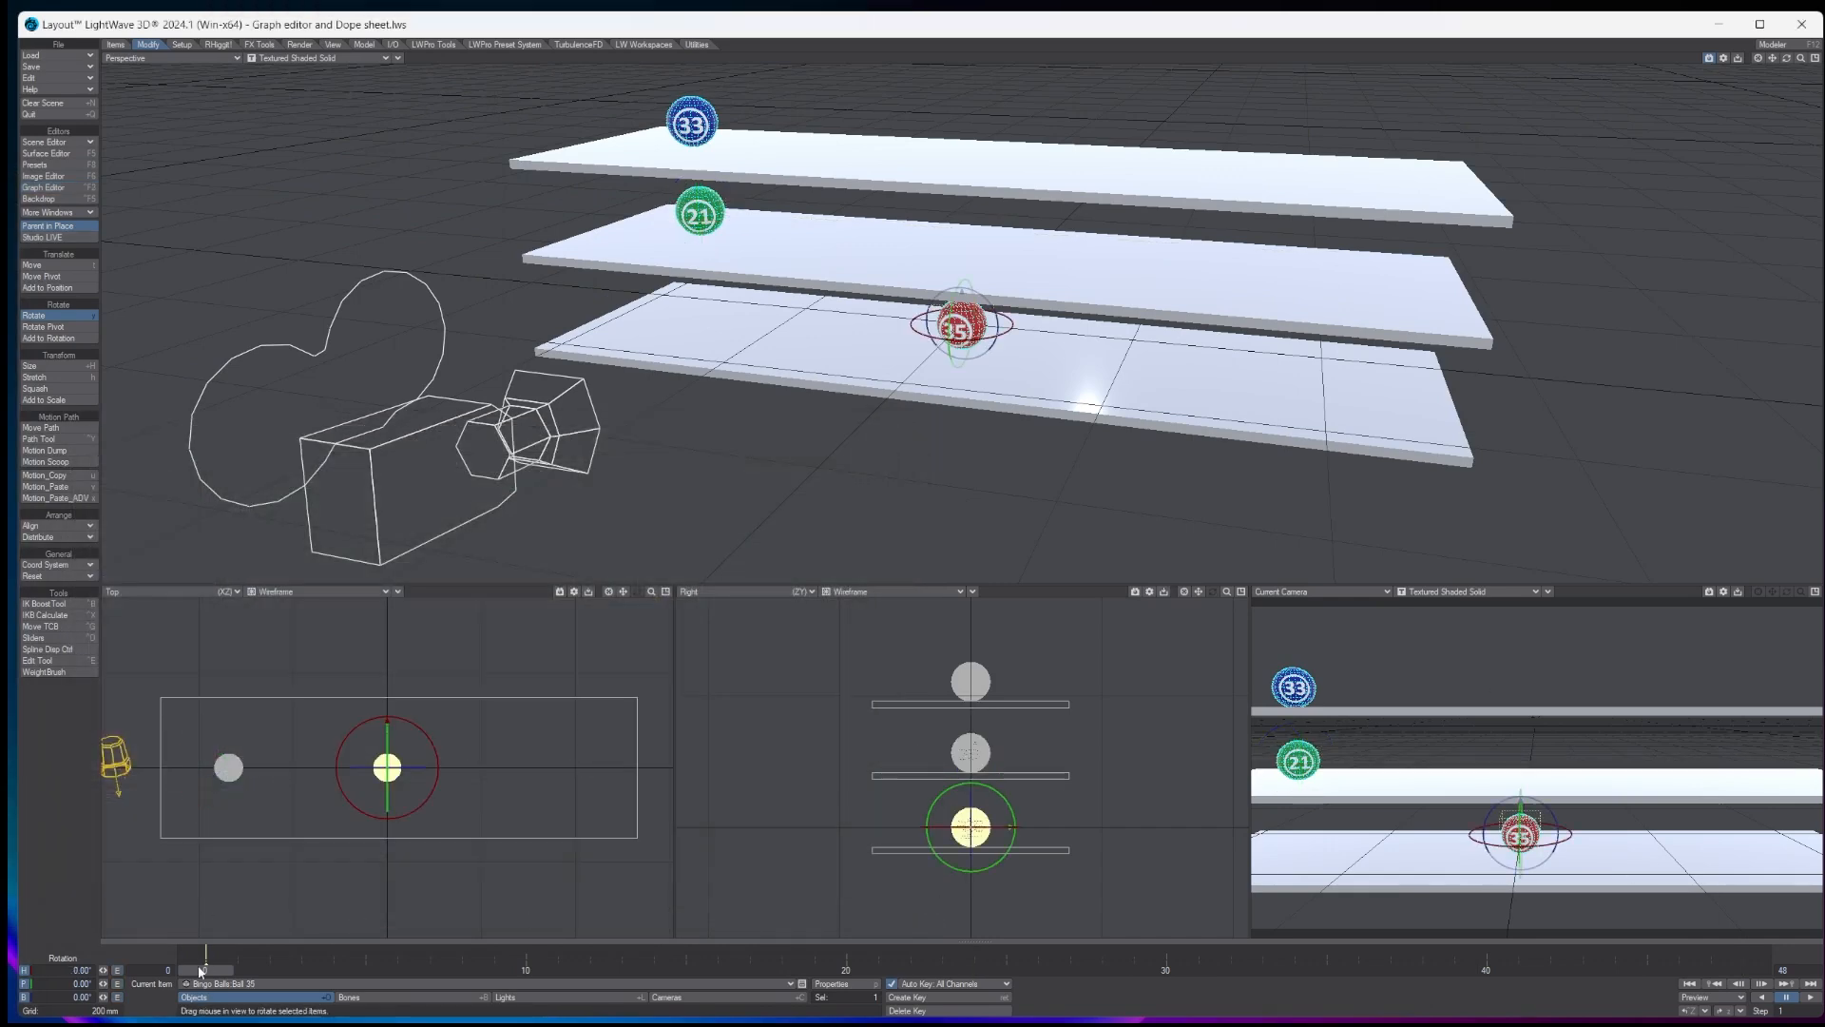
key("Return")
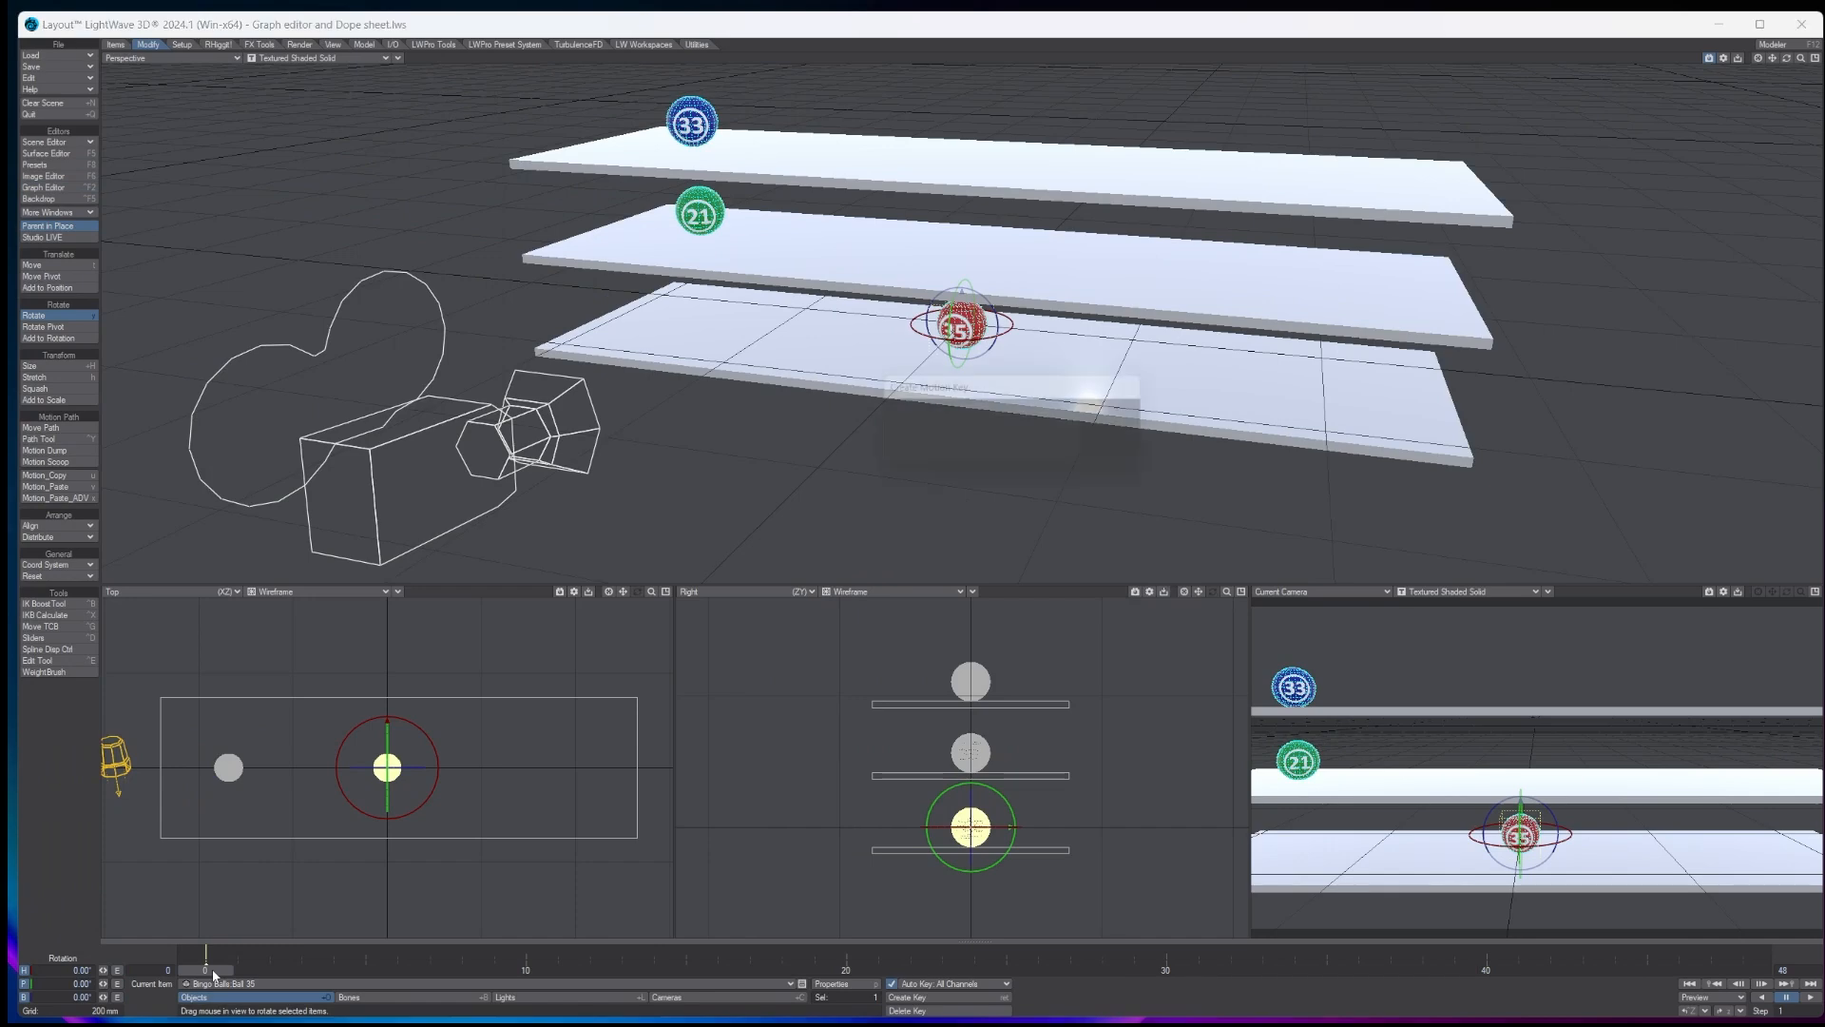
key("Return")
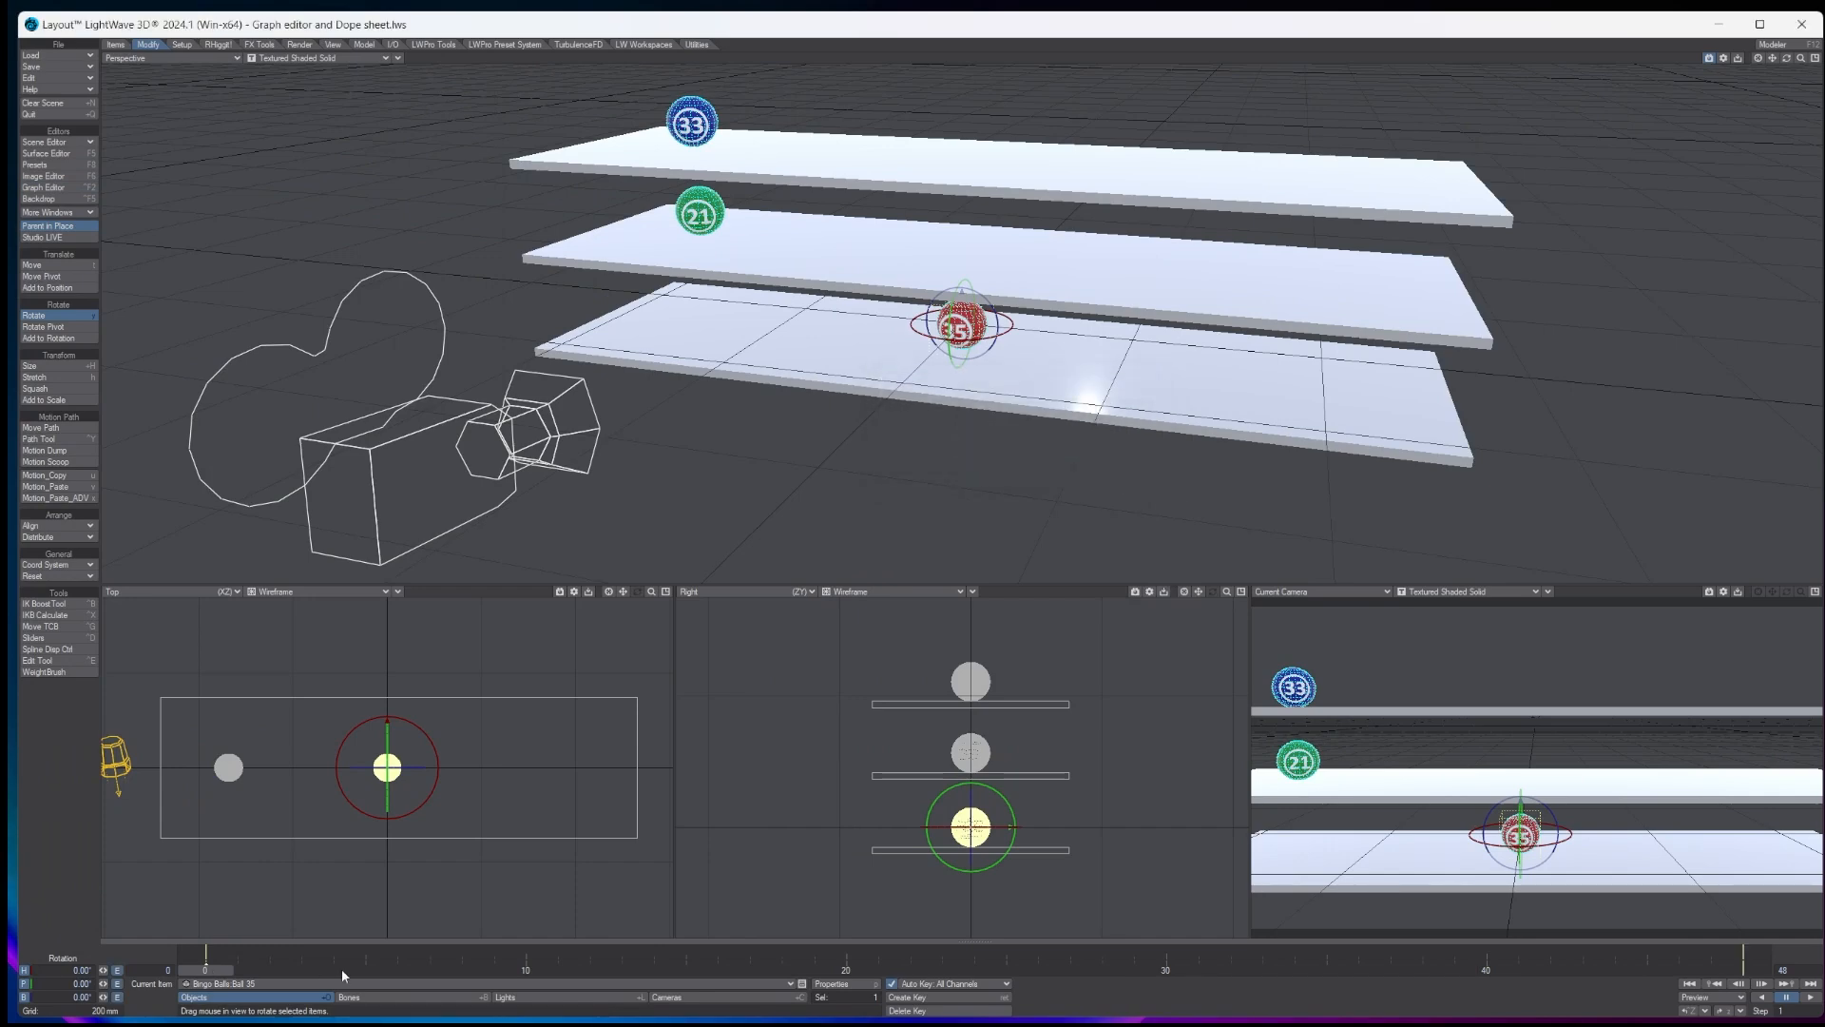
left_click(974, 966)
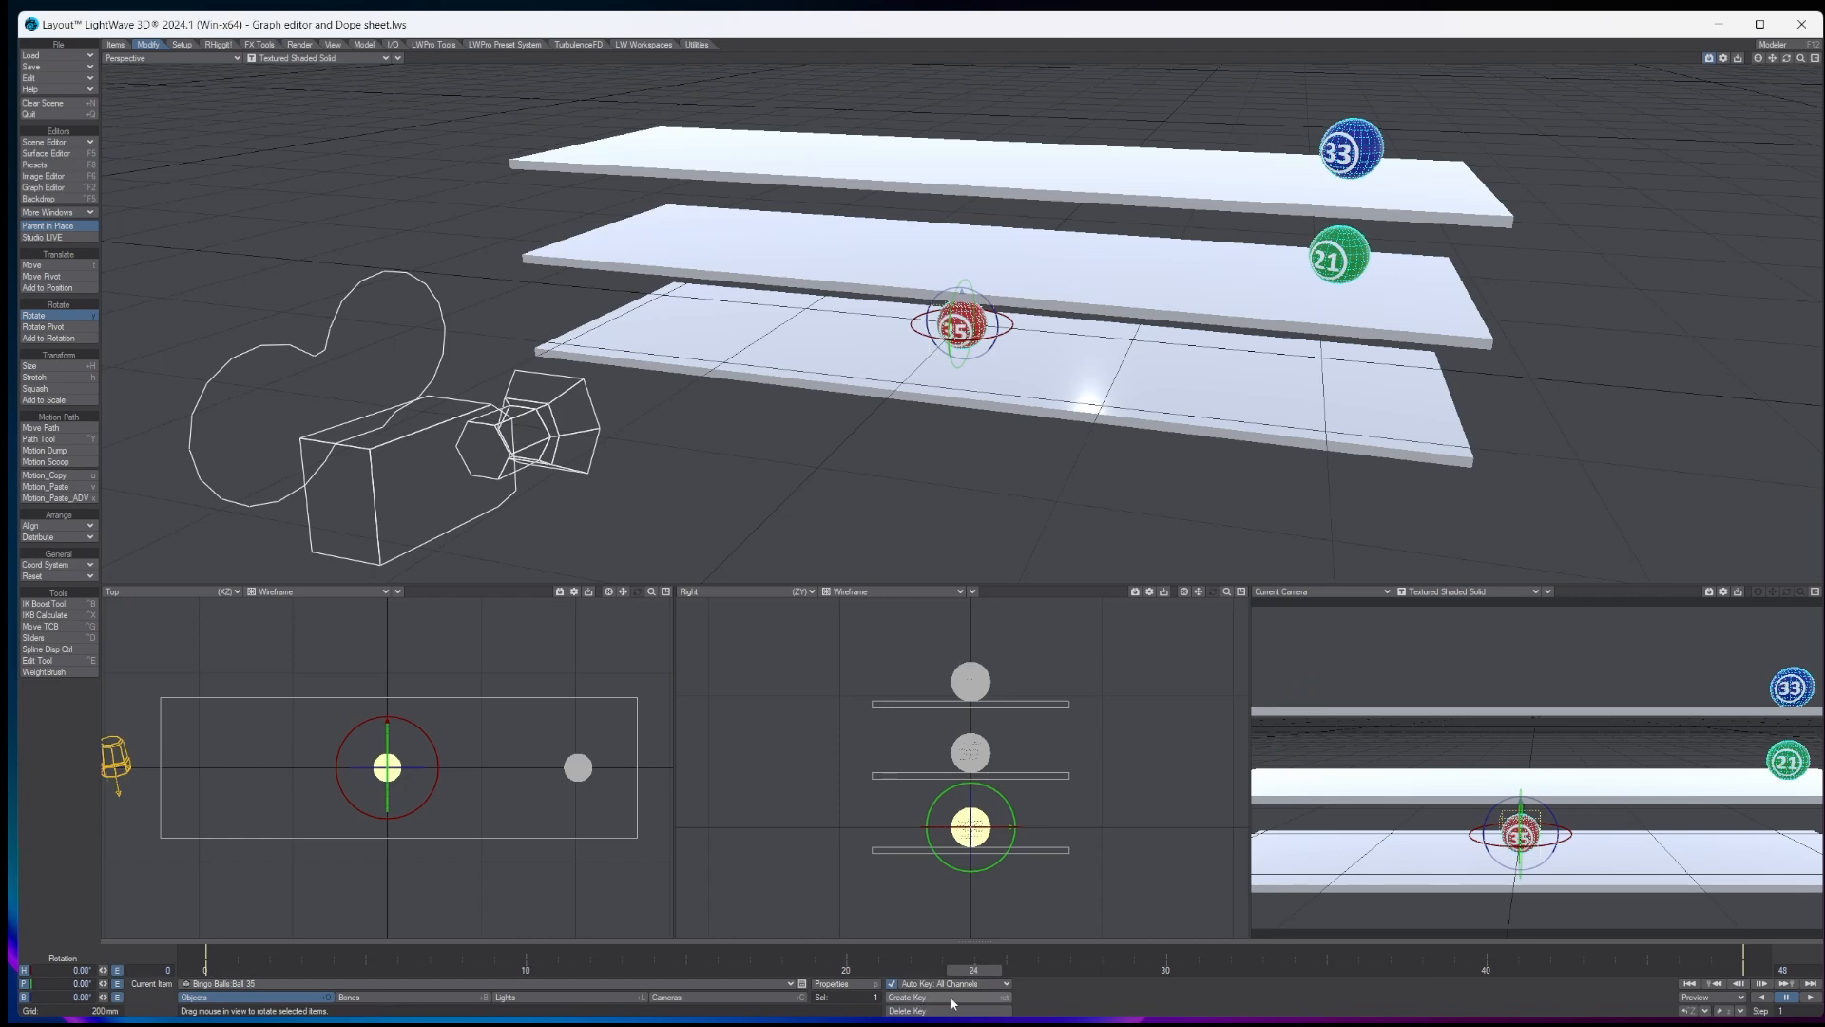
left_click(950, 995)
left_click(1131, 410)
- Switch ball 35 from Rotate to Move and open the Graph Editor on its X position curve
left_click(118, 970)
left_click(898, 430)
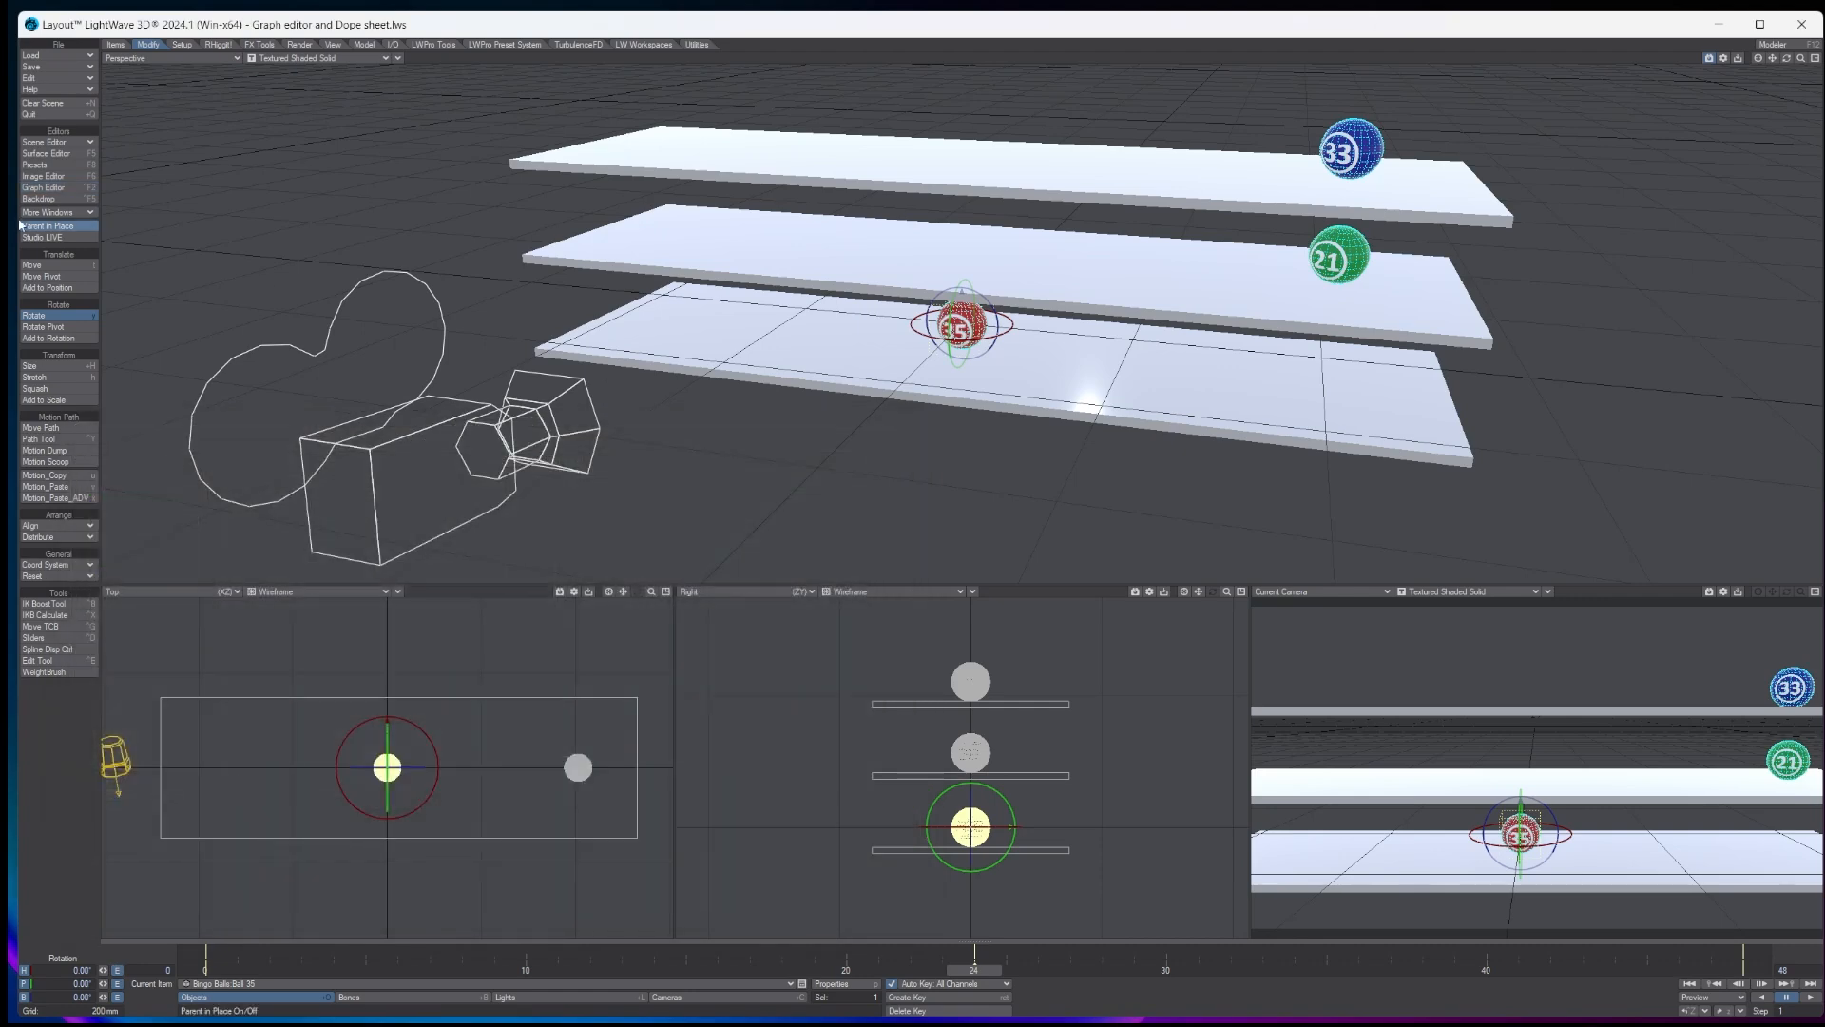
left_click(84, 265)
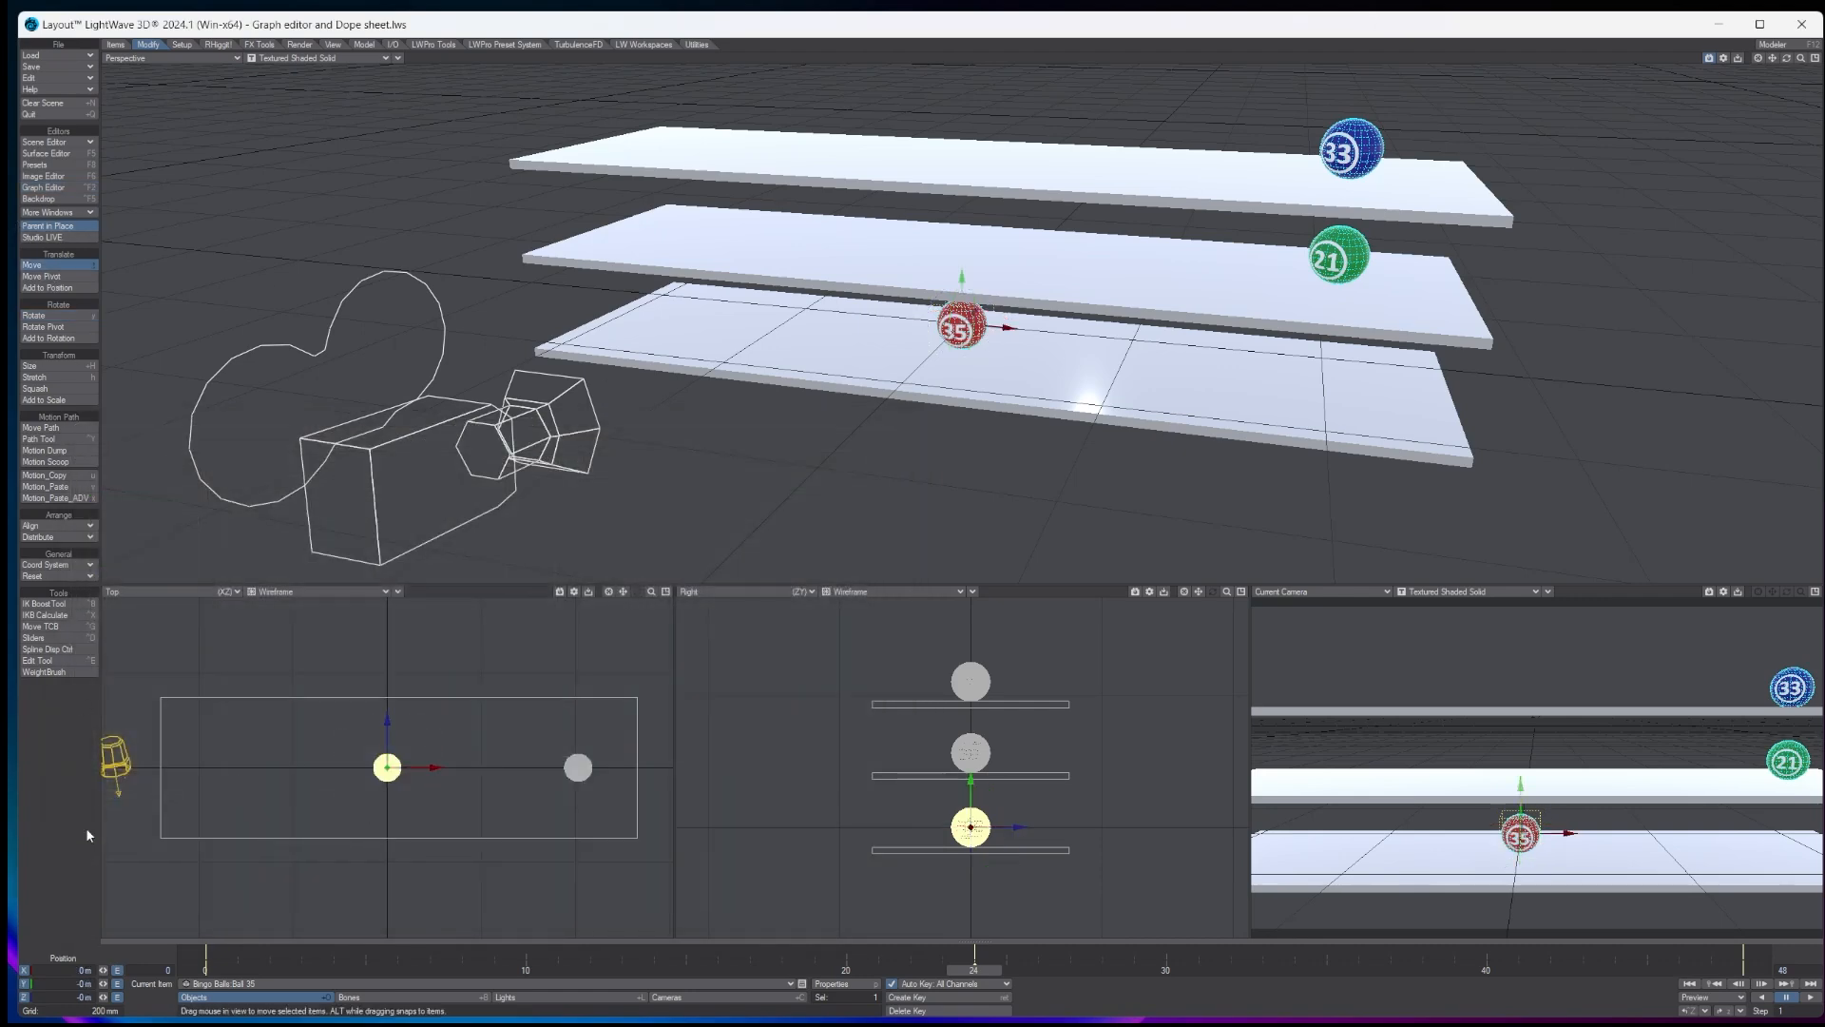
left_click(118, 970)
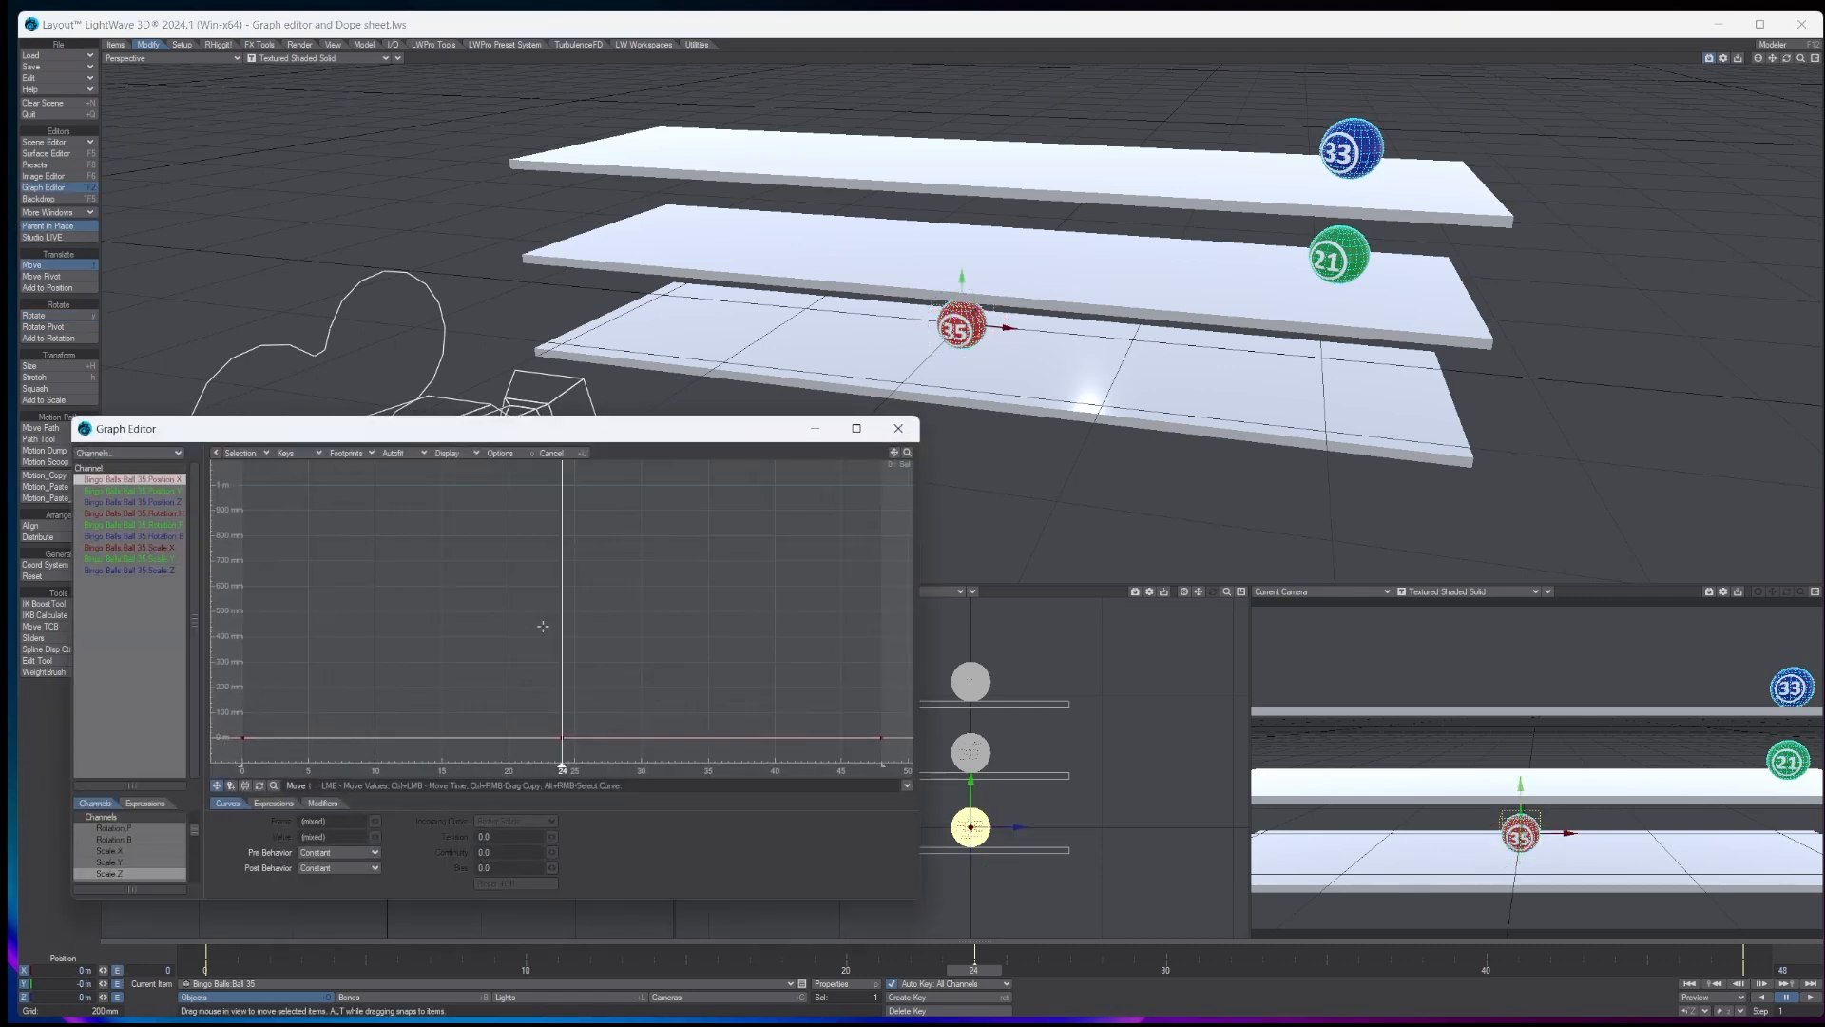
- Raise ball 35's frame 24 key on the X position curve to about 413 mm, and return to frame 0
left_click(562, 736)
left_click_drag(562, 737, 622, 606)
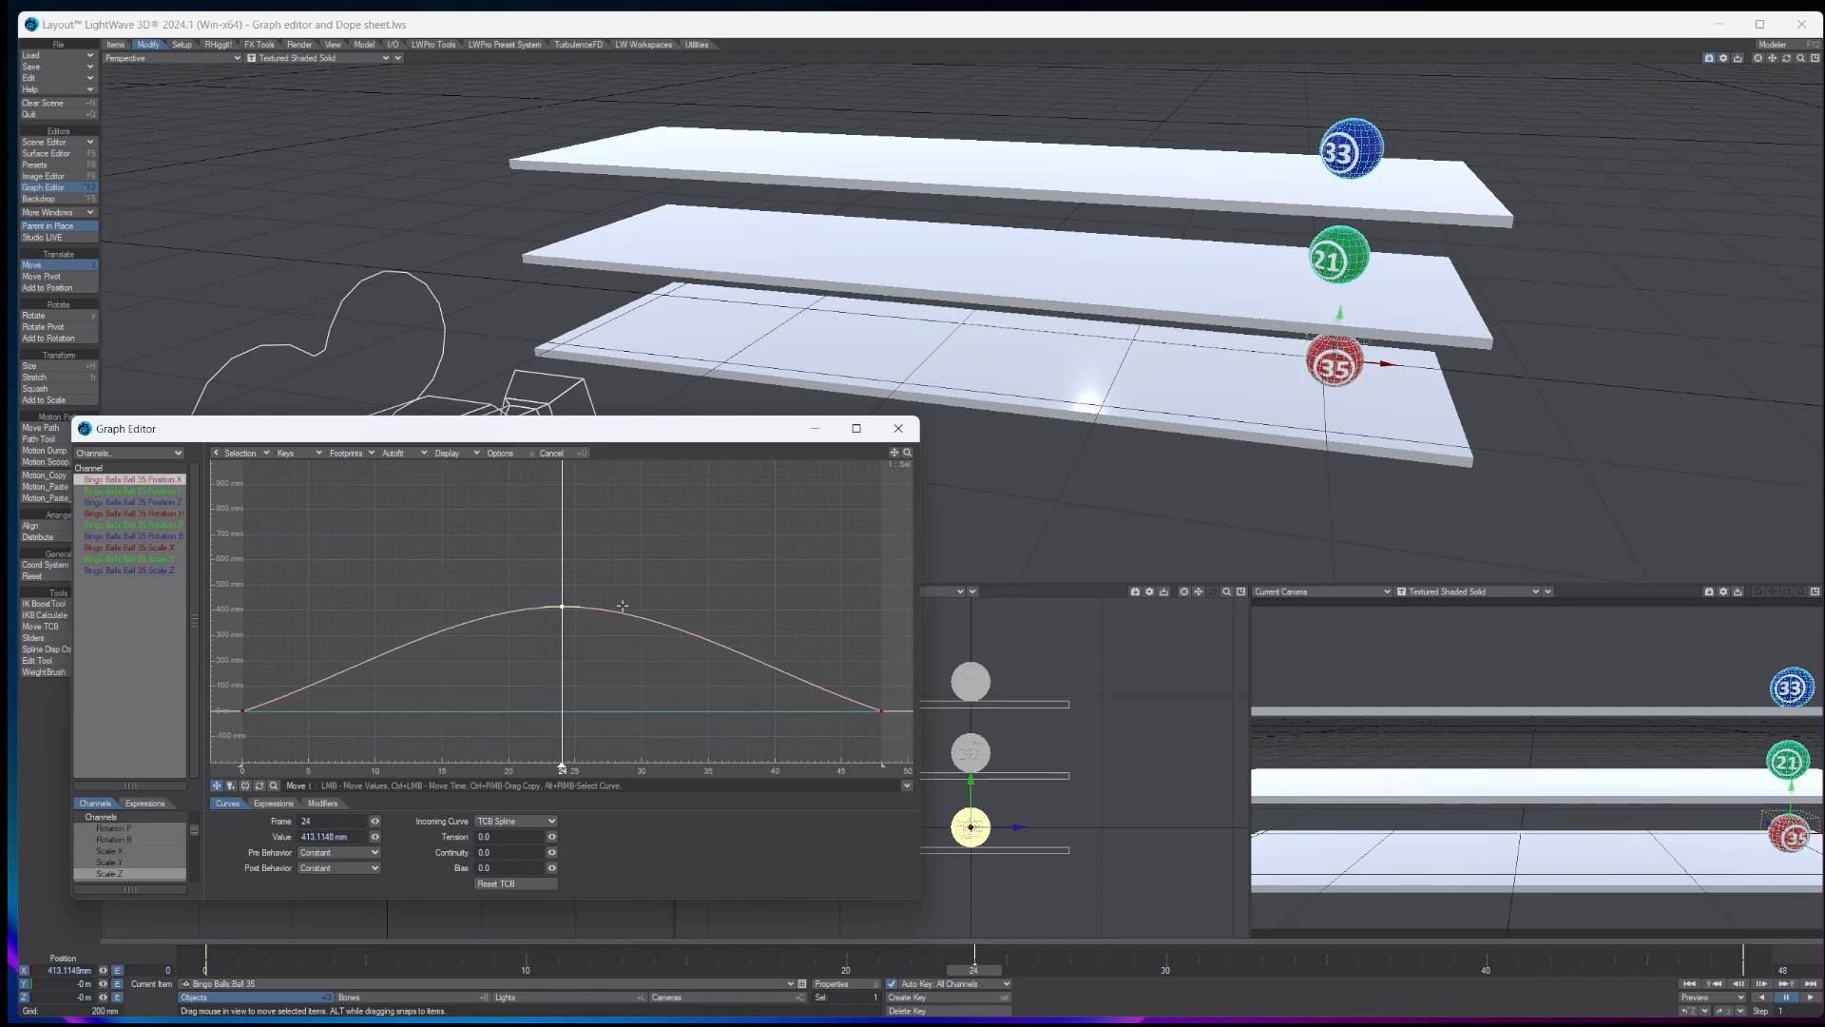
left_click(206, 969)
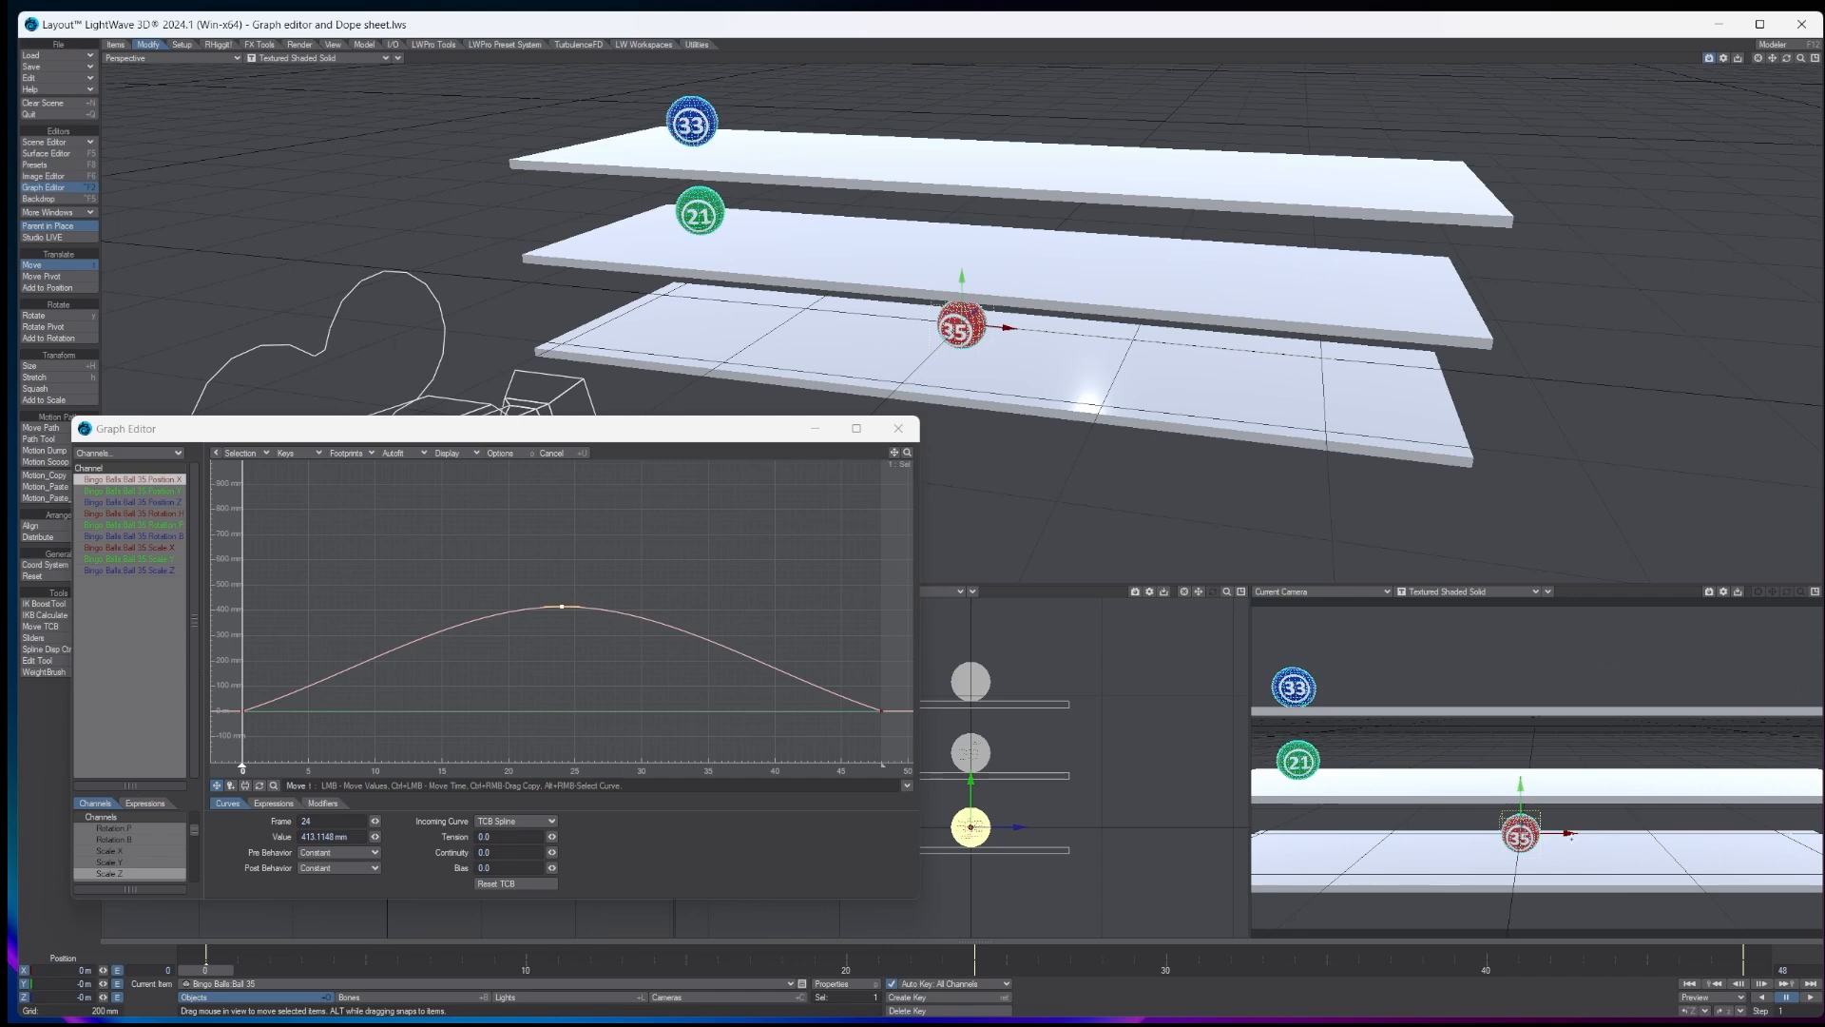
- Place ball 35 at about X -344 mm with a heading of -22.5° at frame 0, and copy this pose to a key at frame 48
left_click_drag(1568, 830, 1141, 819)
key("y")
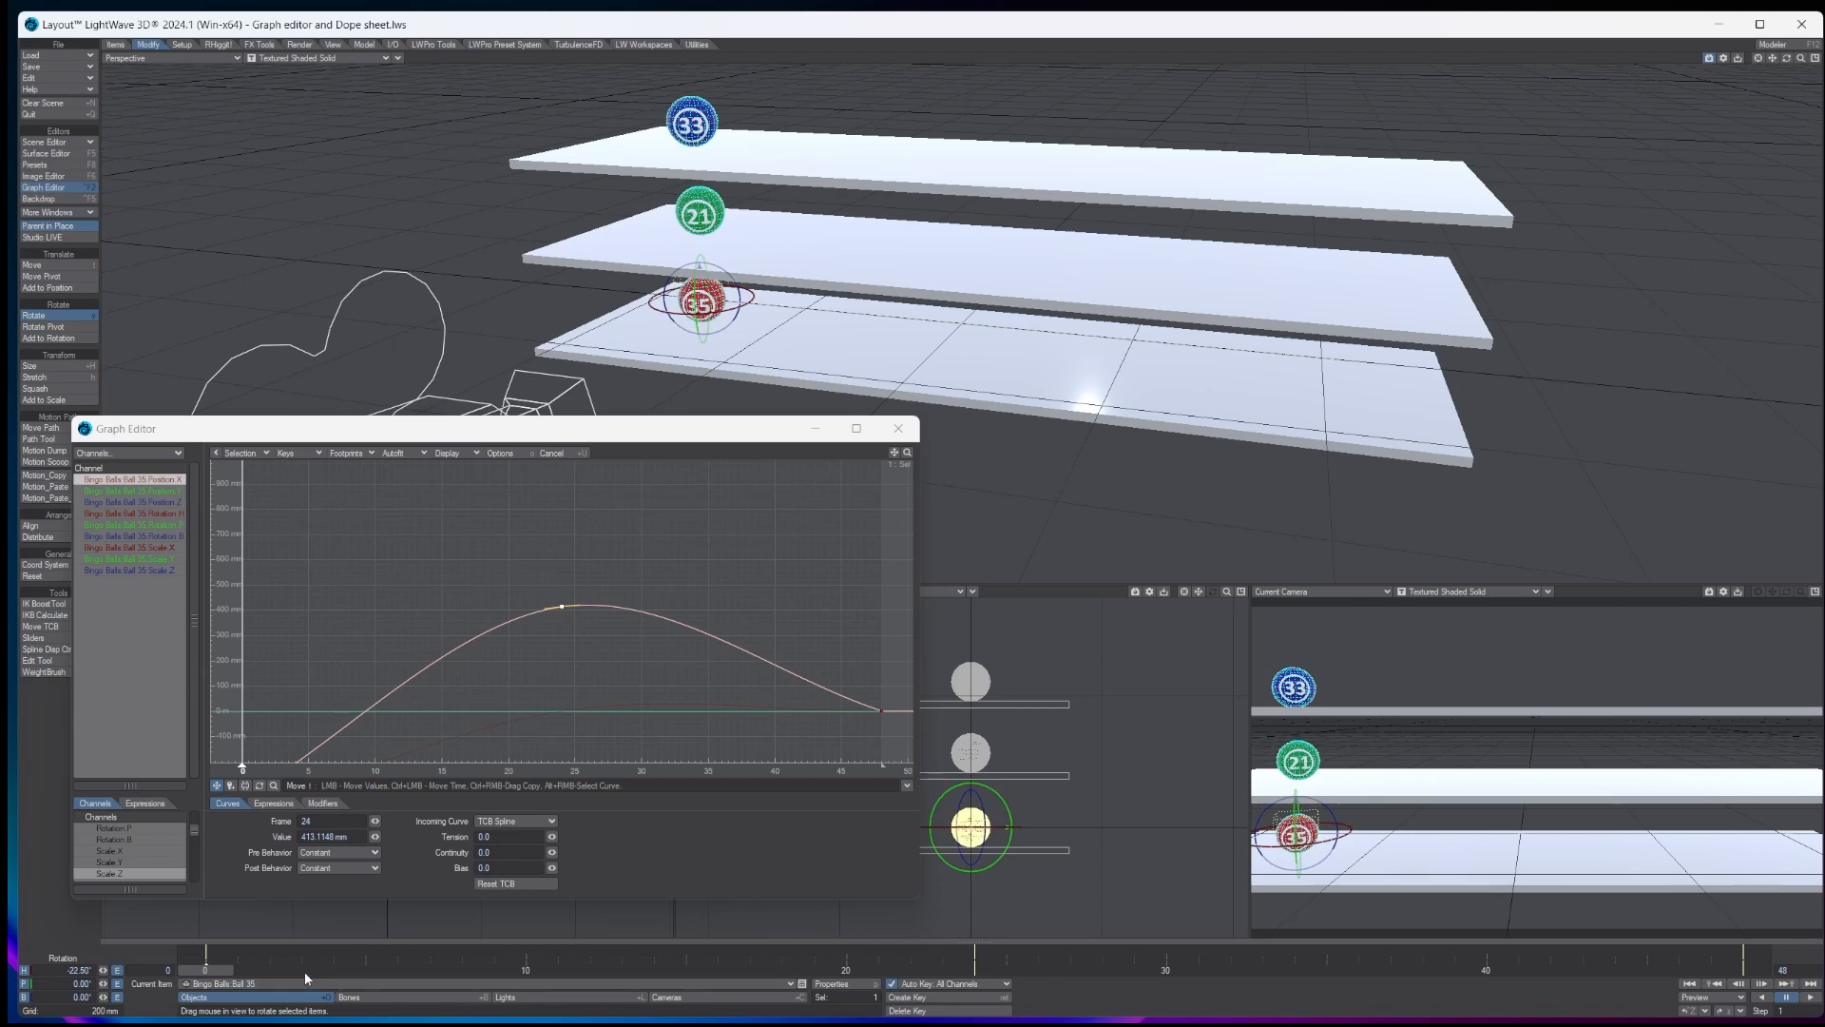
mouse_move(193, 973)
left_mouse_down()
mouse_move(1742, 970)
mouse_move(205, 970)
left_mouse_up()
key("Return")
key("Return")
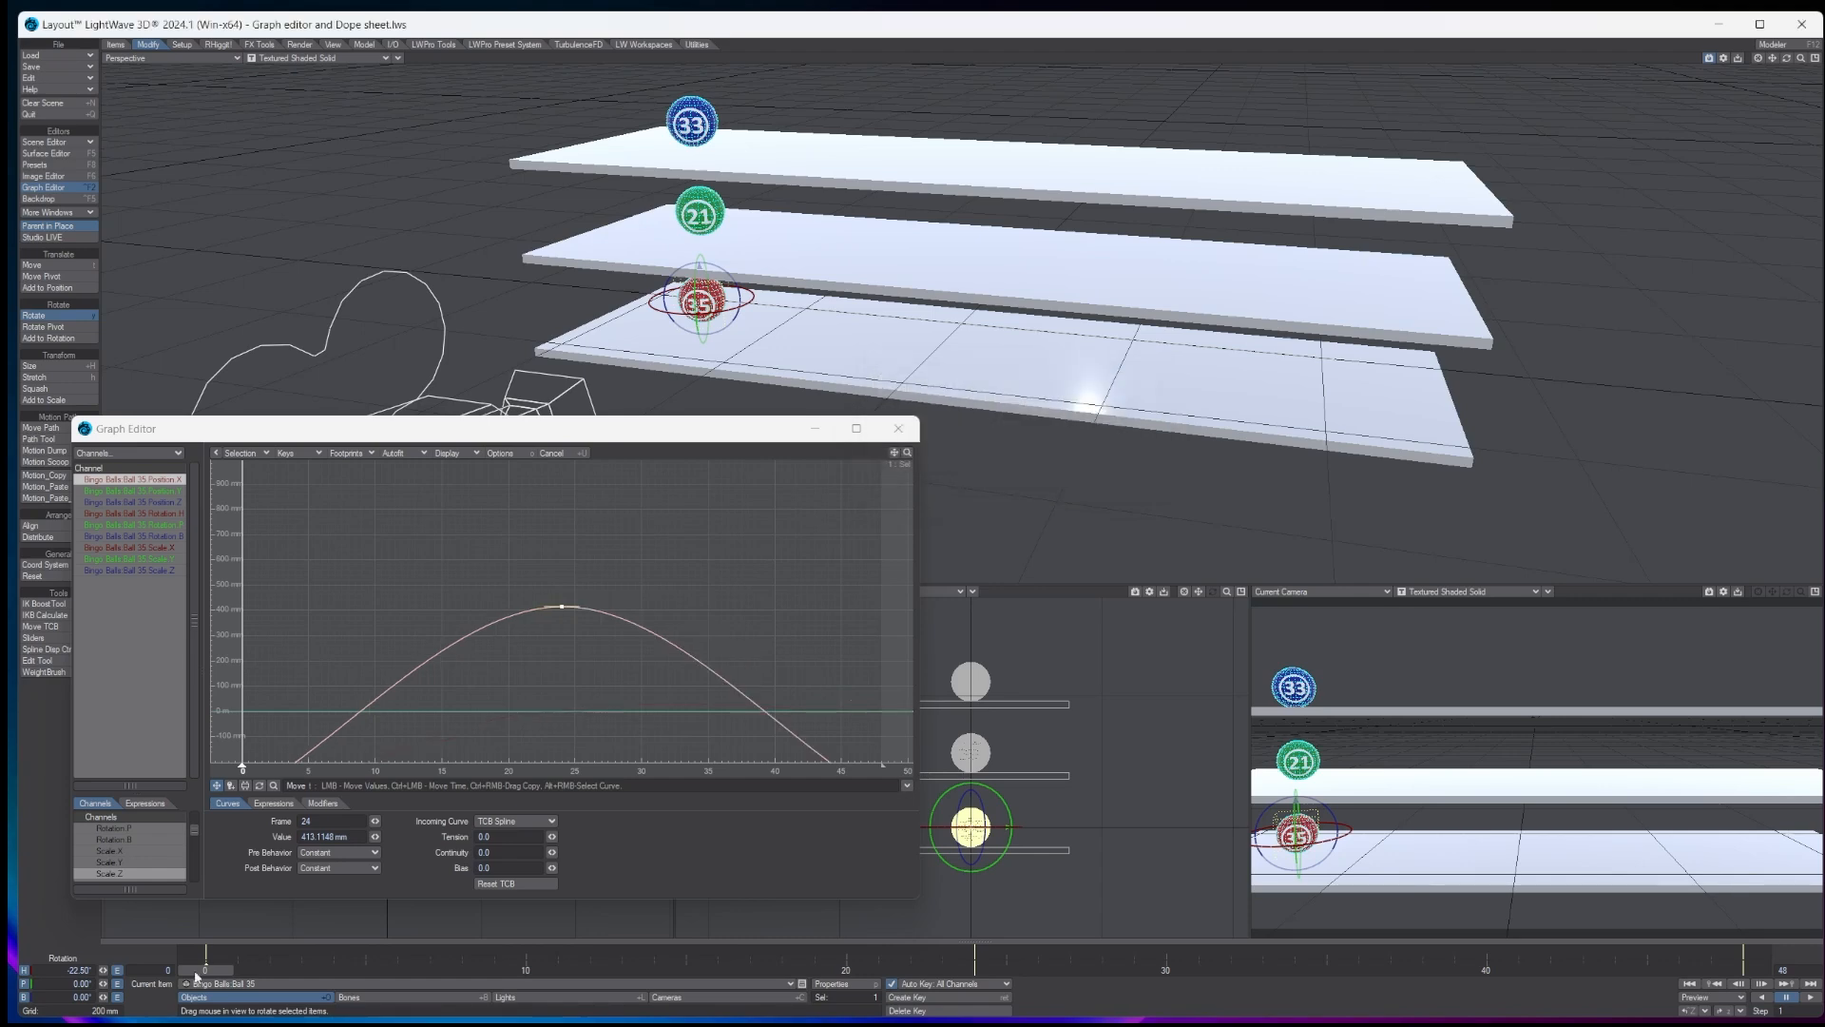
- Play and stop the animation to check ball 35, and fit its X position curve in the graph
left_click(1808, 997)
left_click(1791, 998)
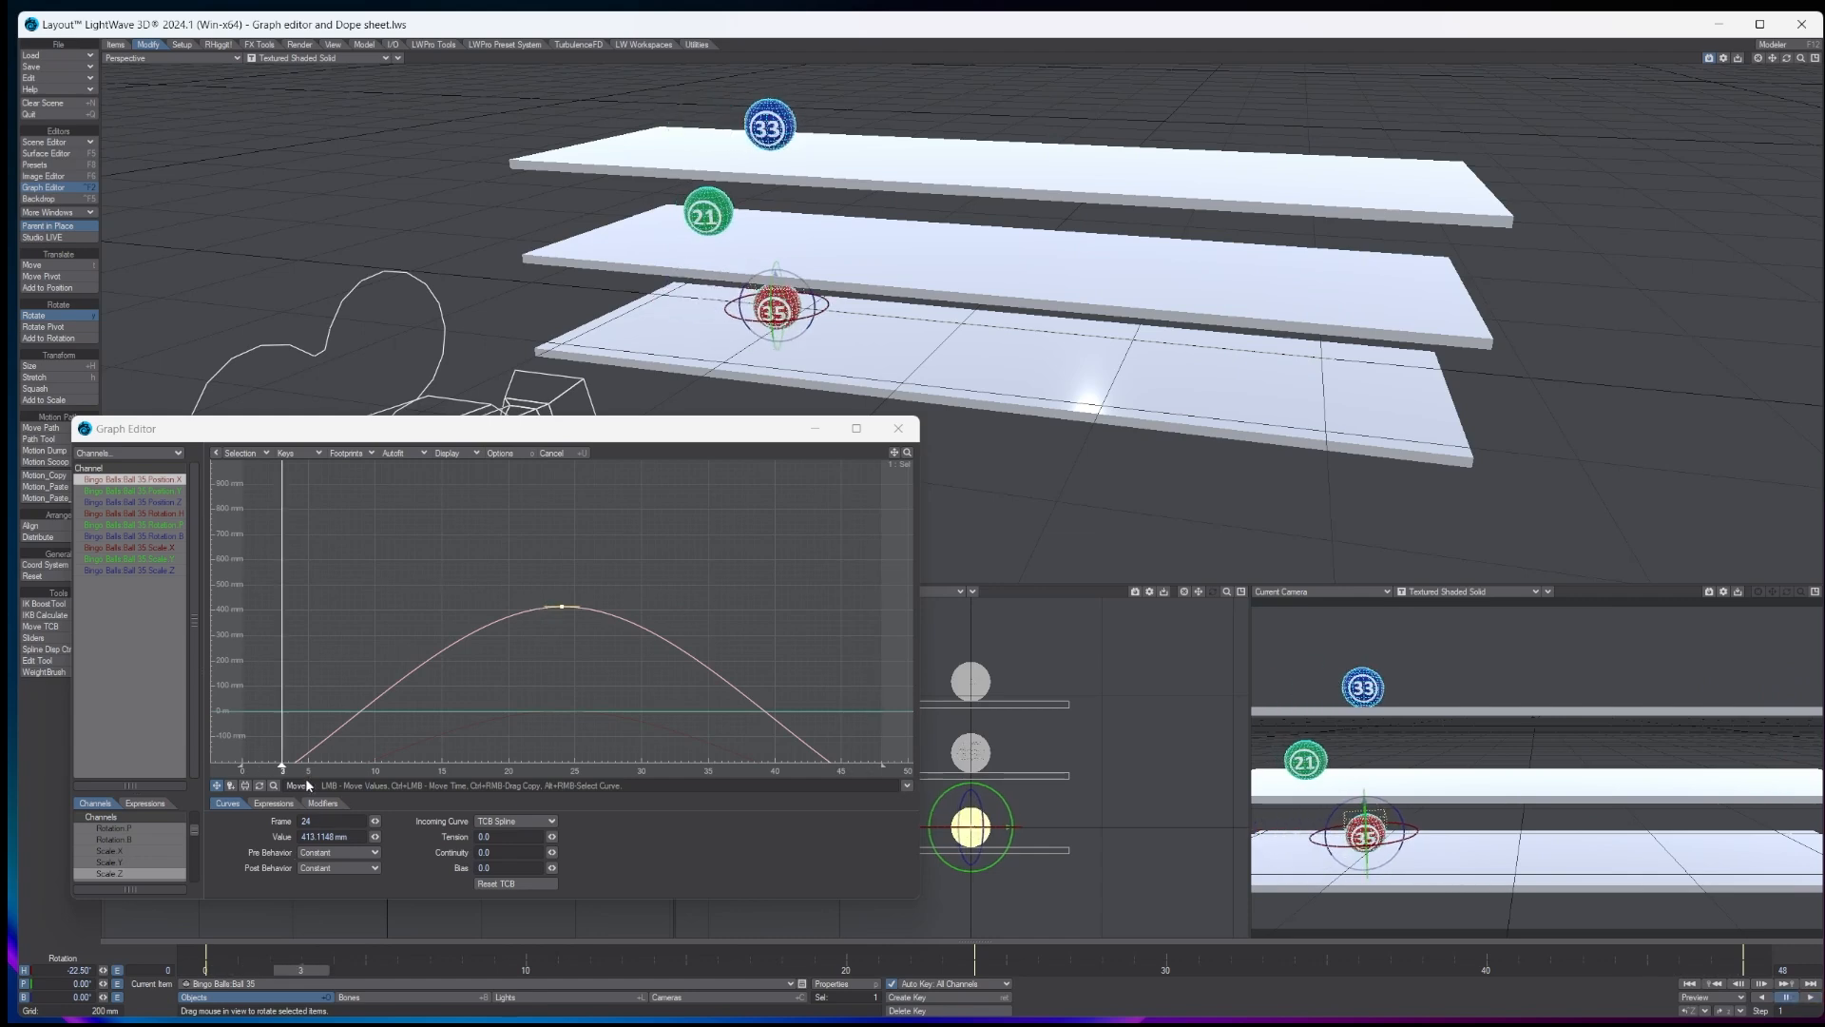
left_click(406, 453)
left_click(400, 470)
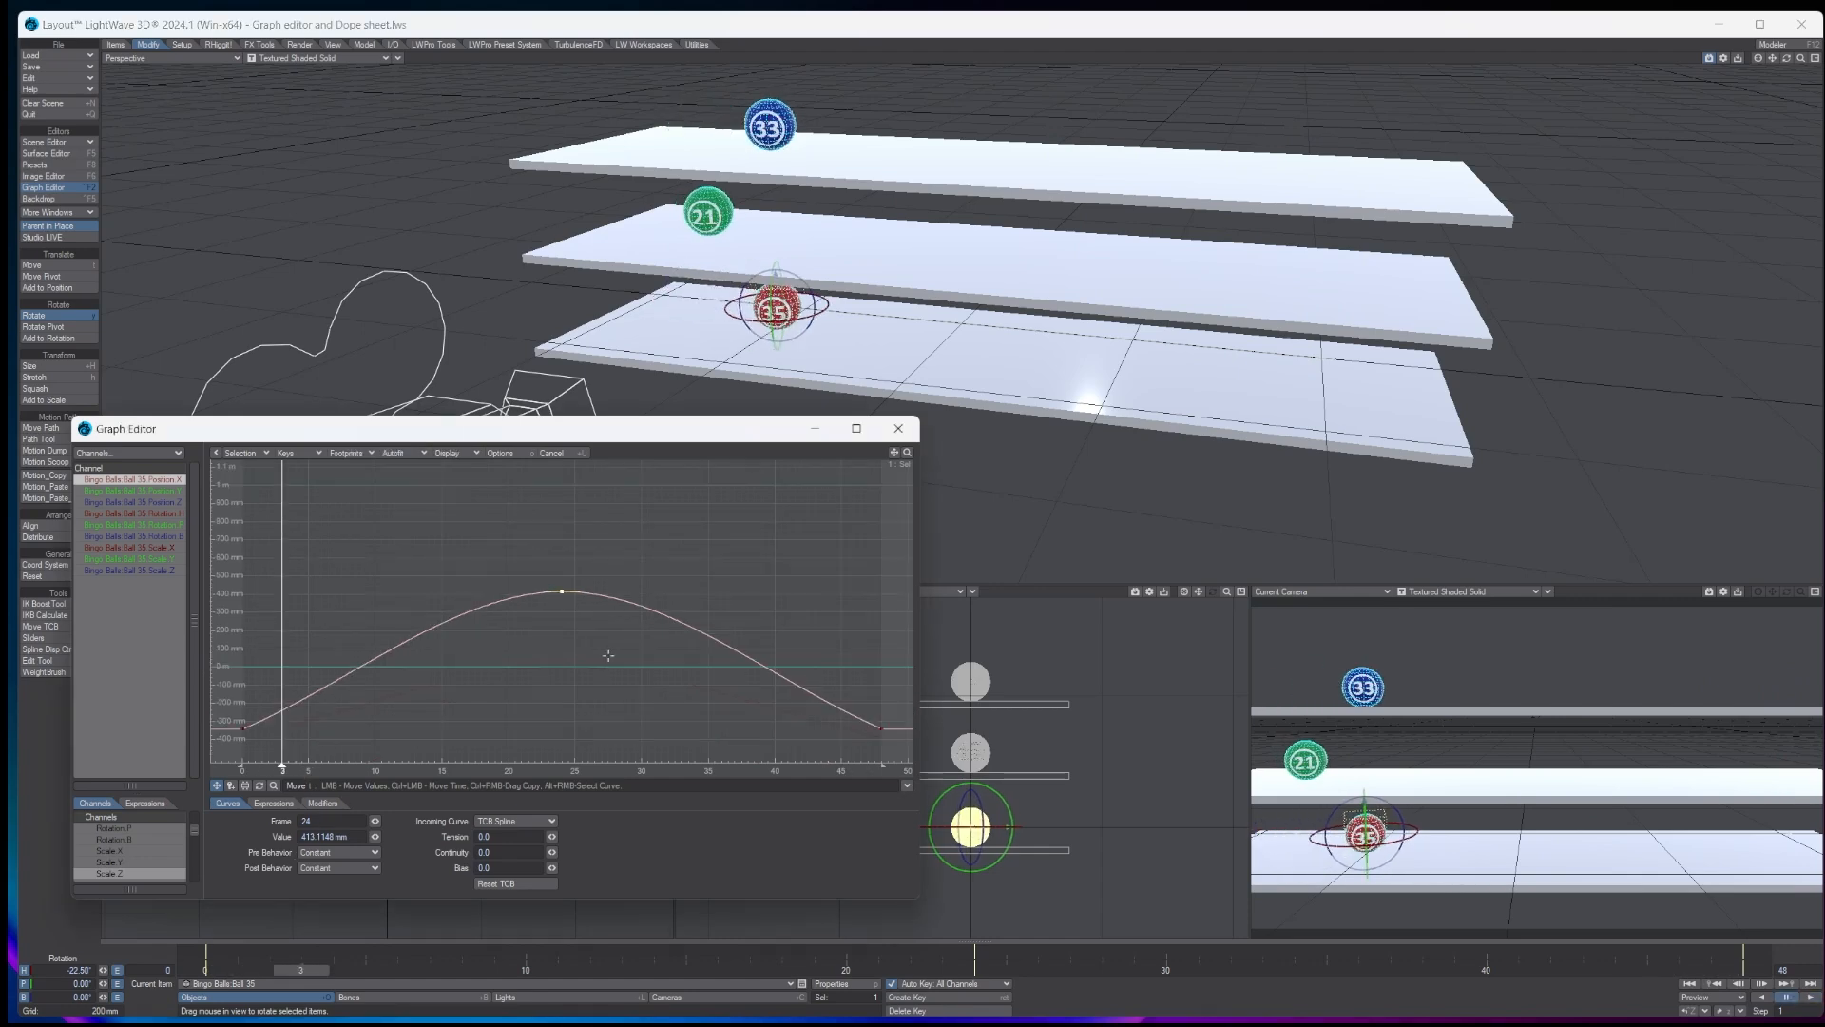
- Change the incoming curve of ball 35's X position keys at frames 0, 24 and 48 to Bezier Spline
left_click(239, 728)
left_click(510, 821)
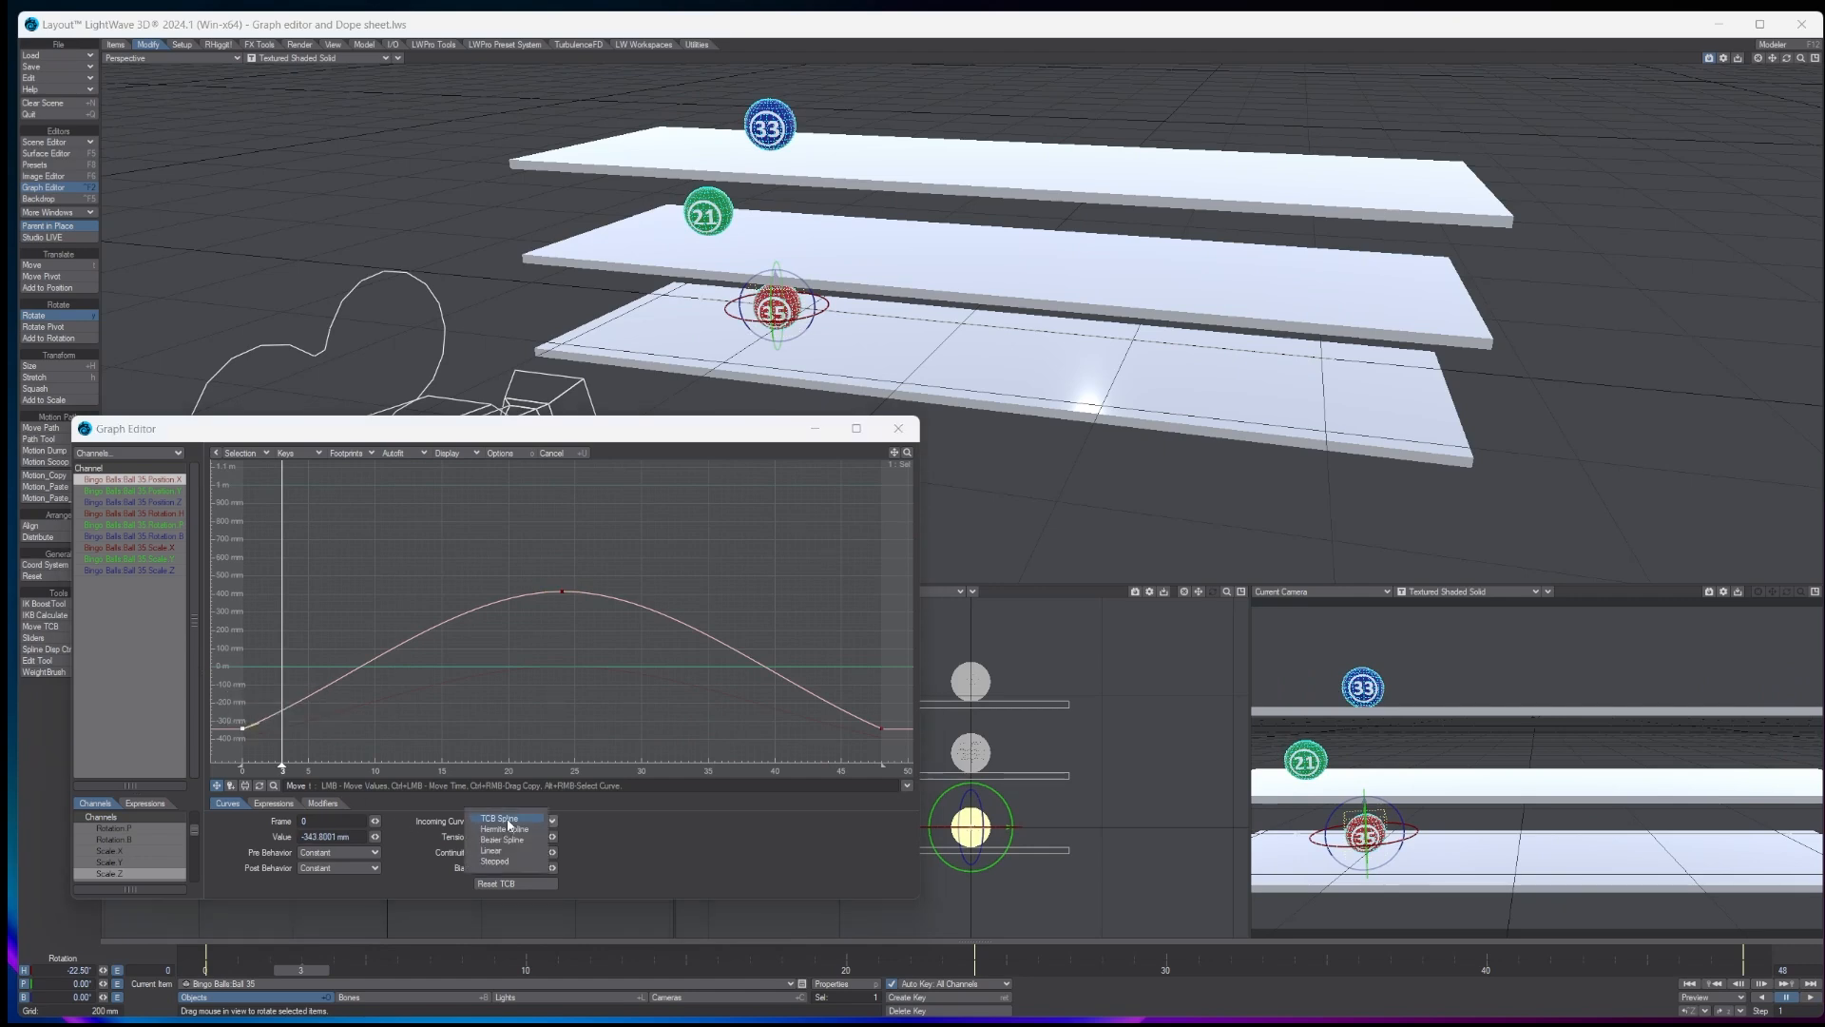
left_click(506, 840)
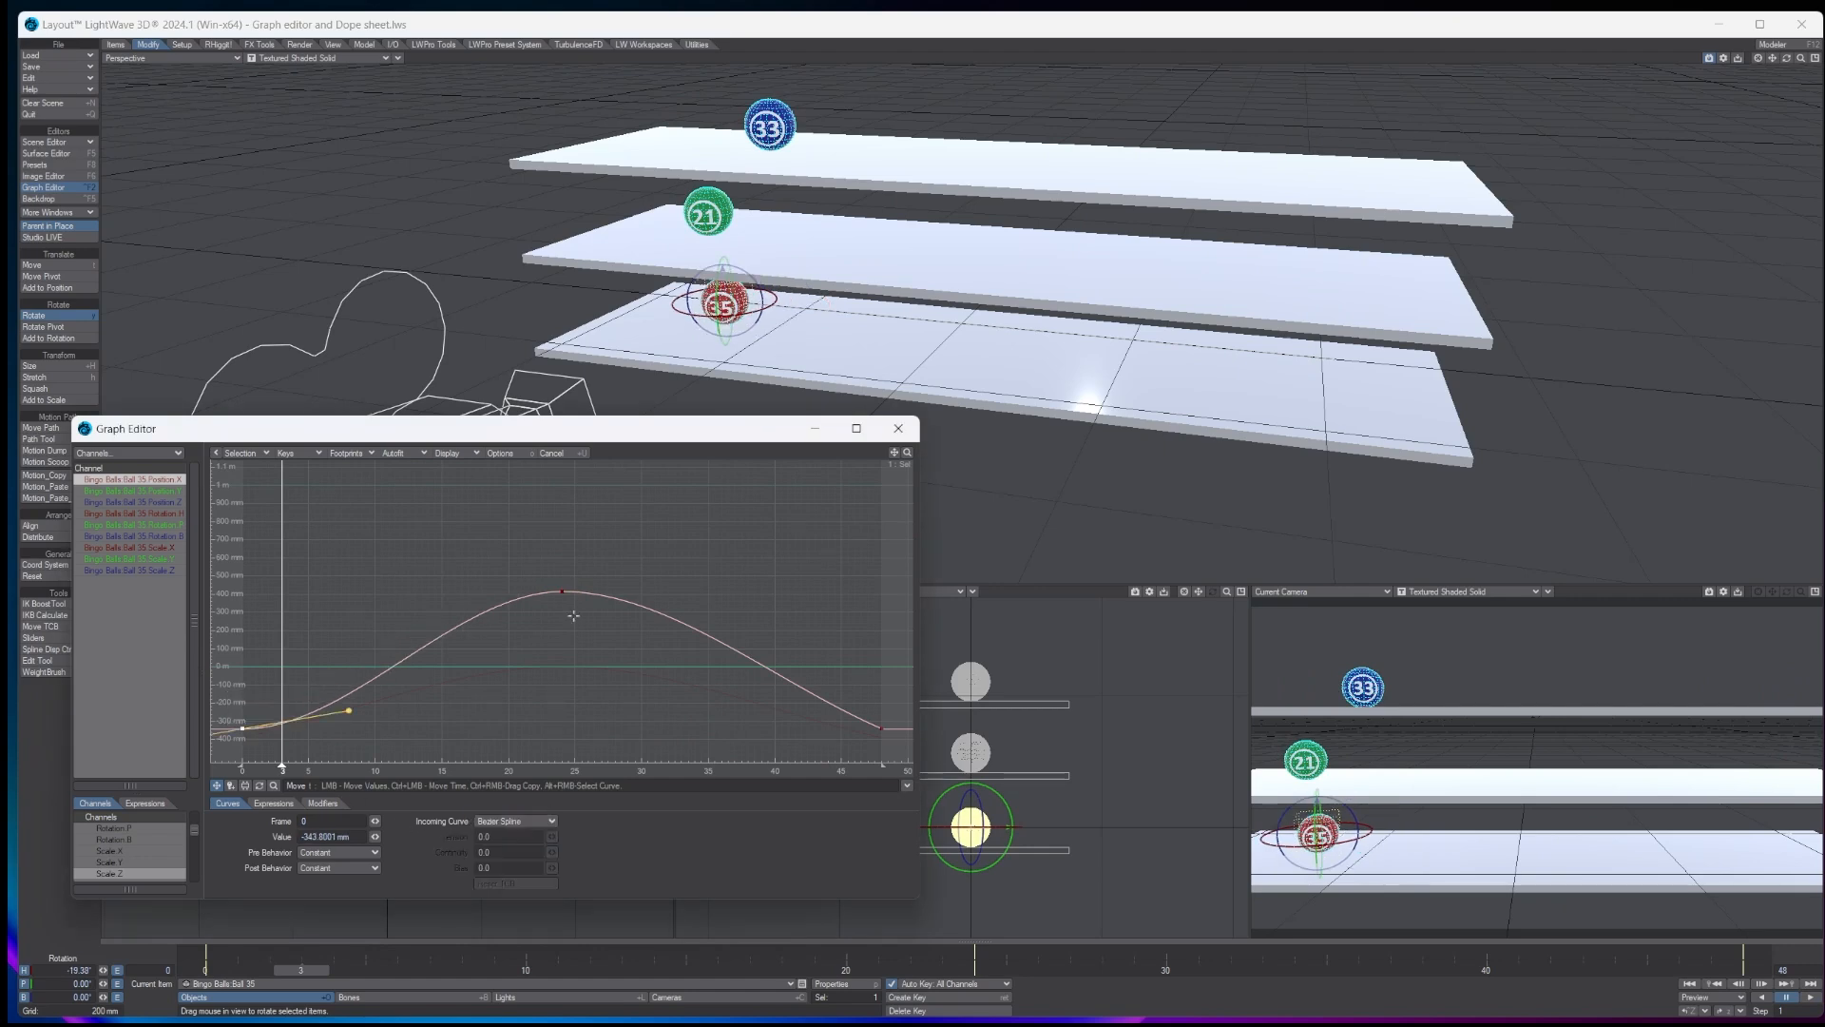
left_click(562, 590)
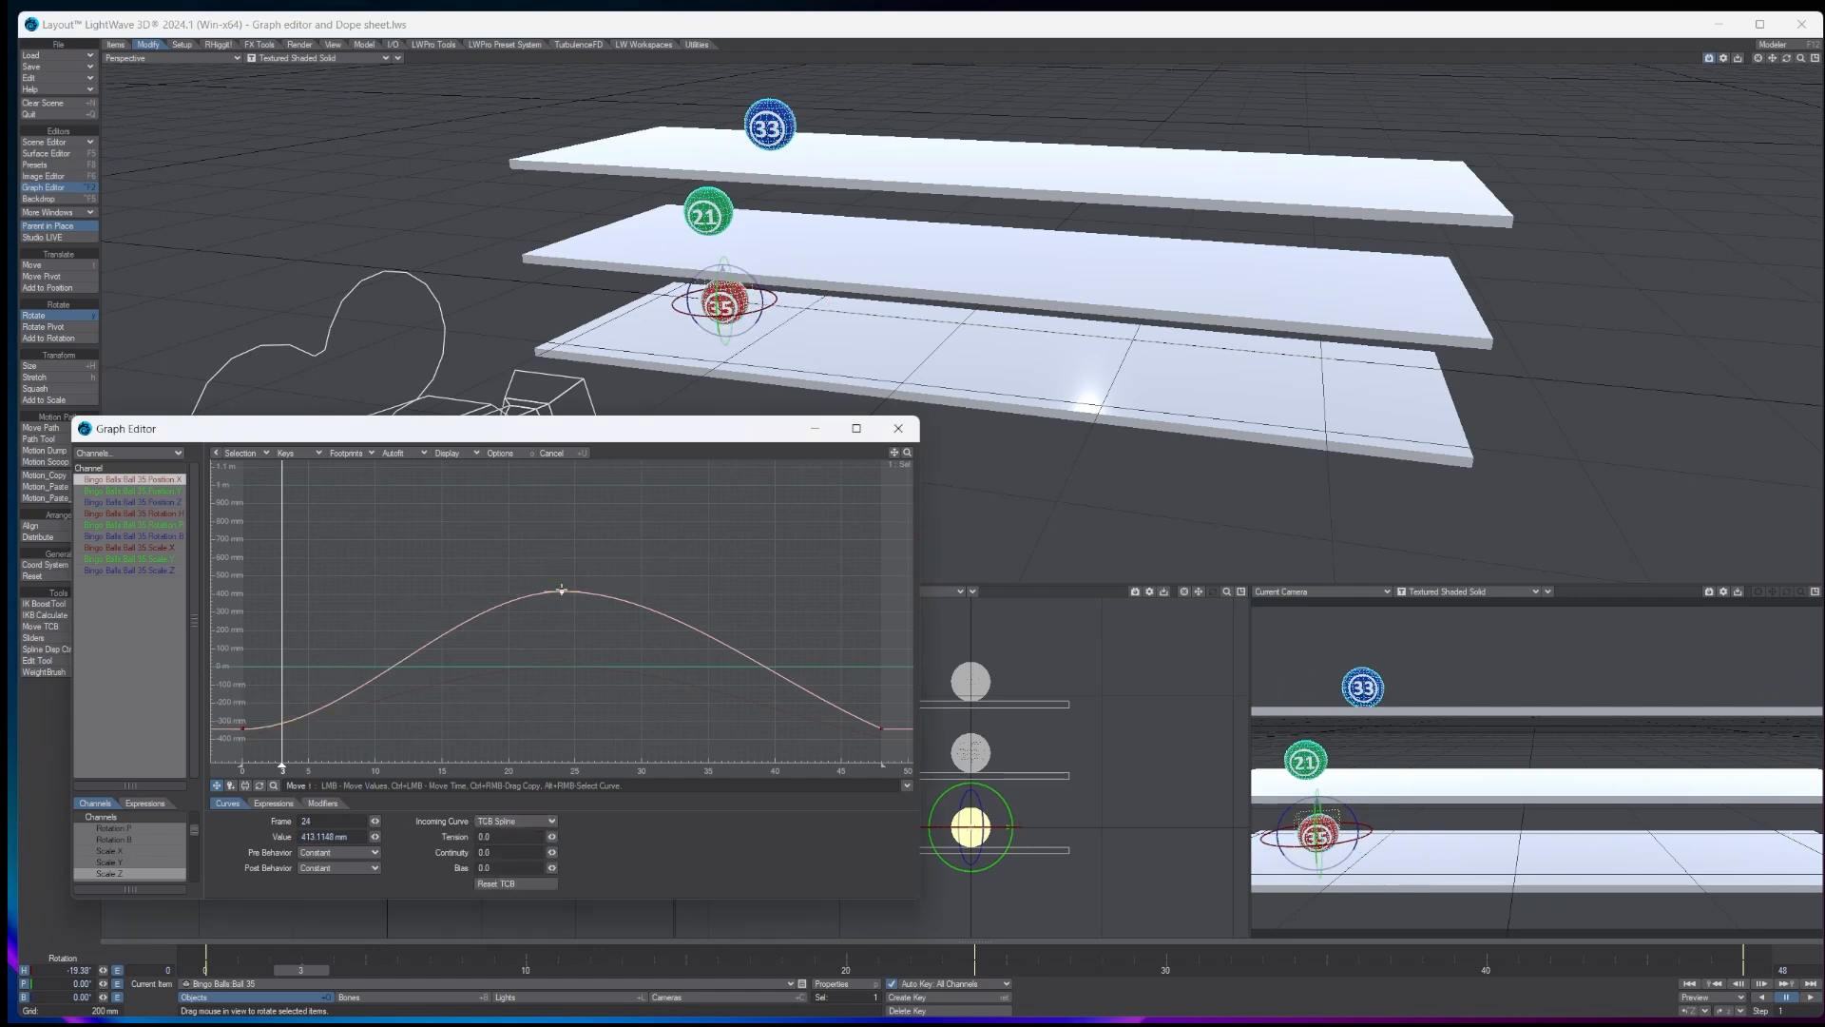
left_click(515, 820)
left_click(513, 842)
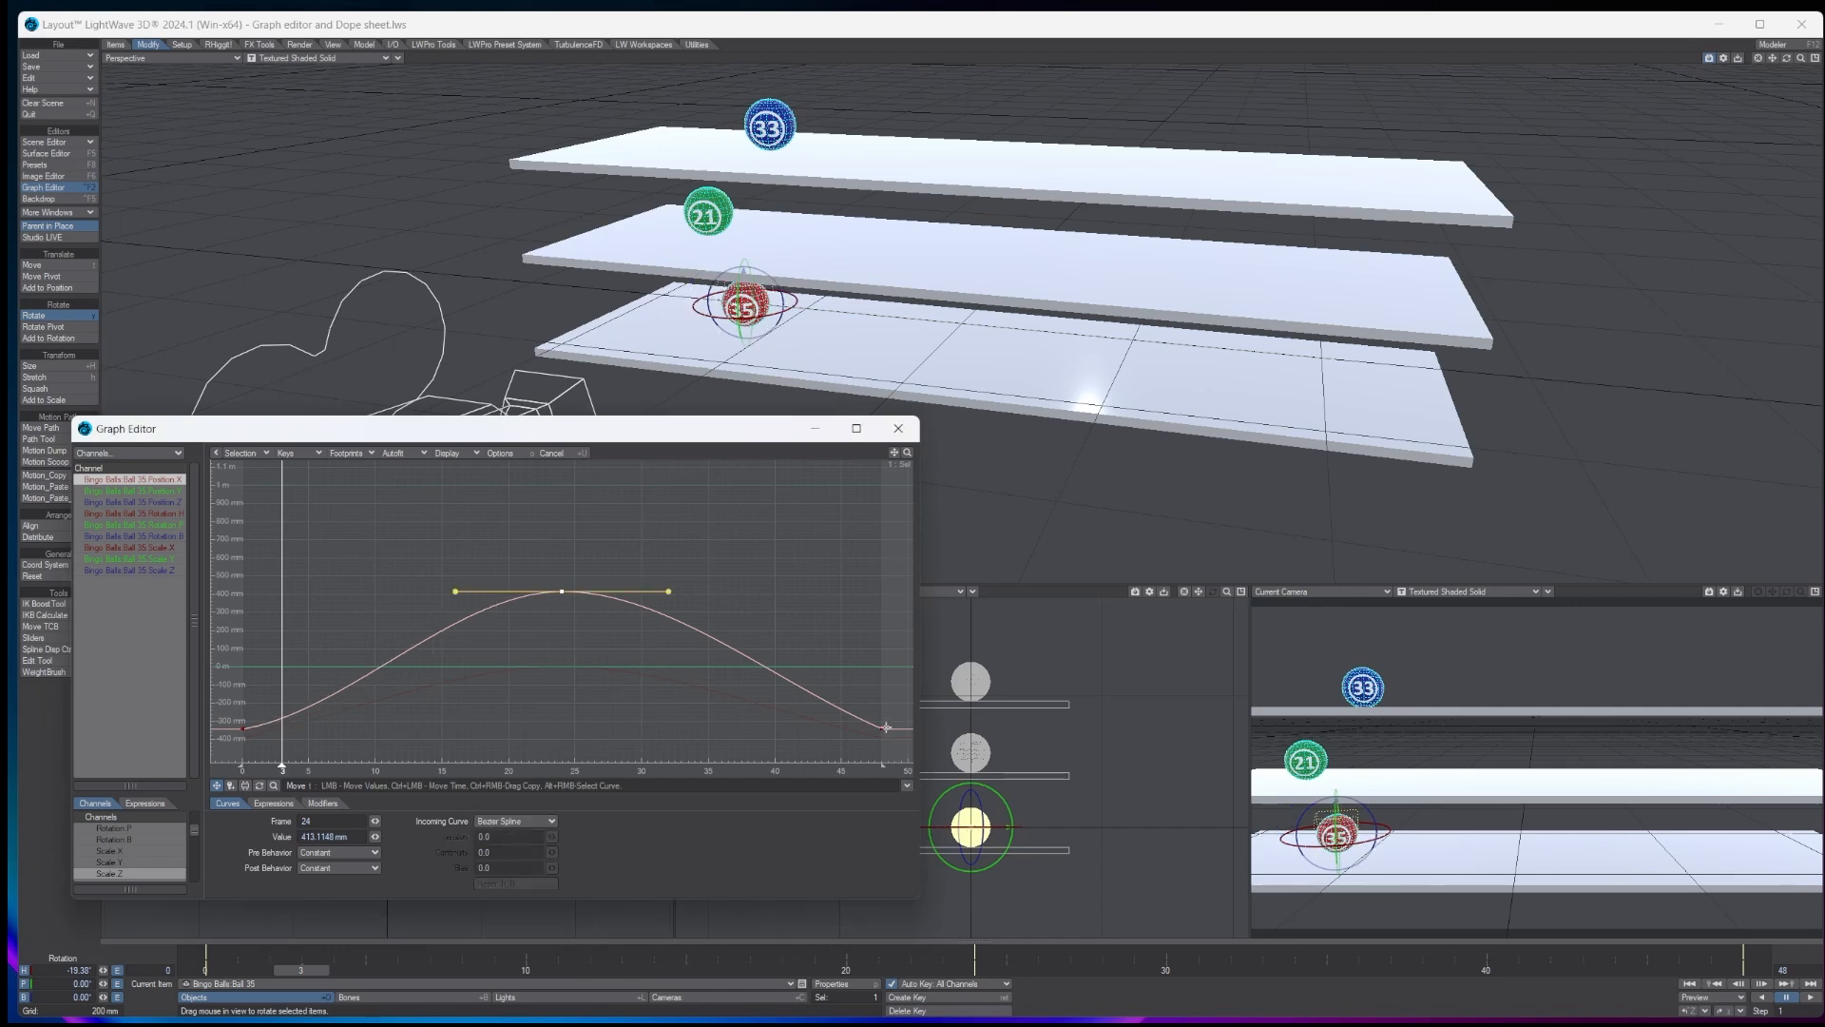
left_click(884, 728)
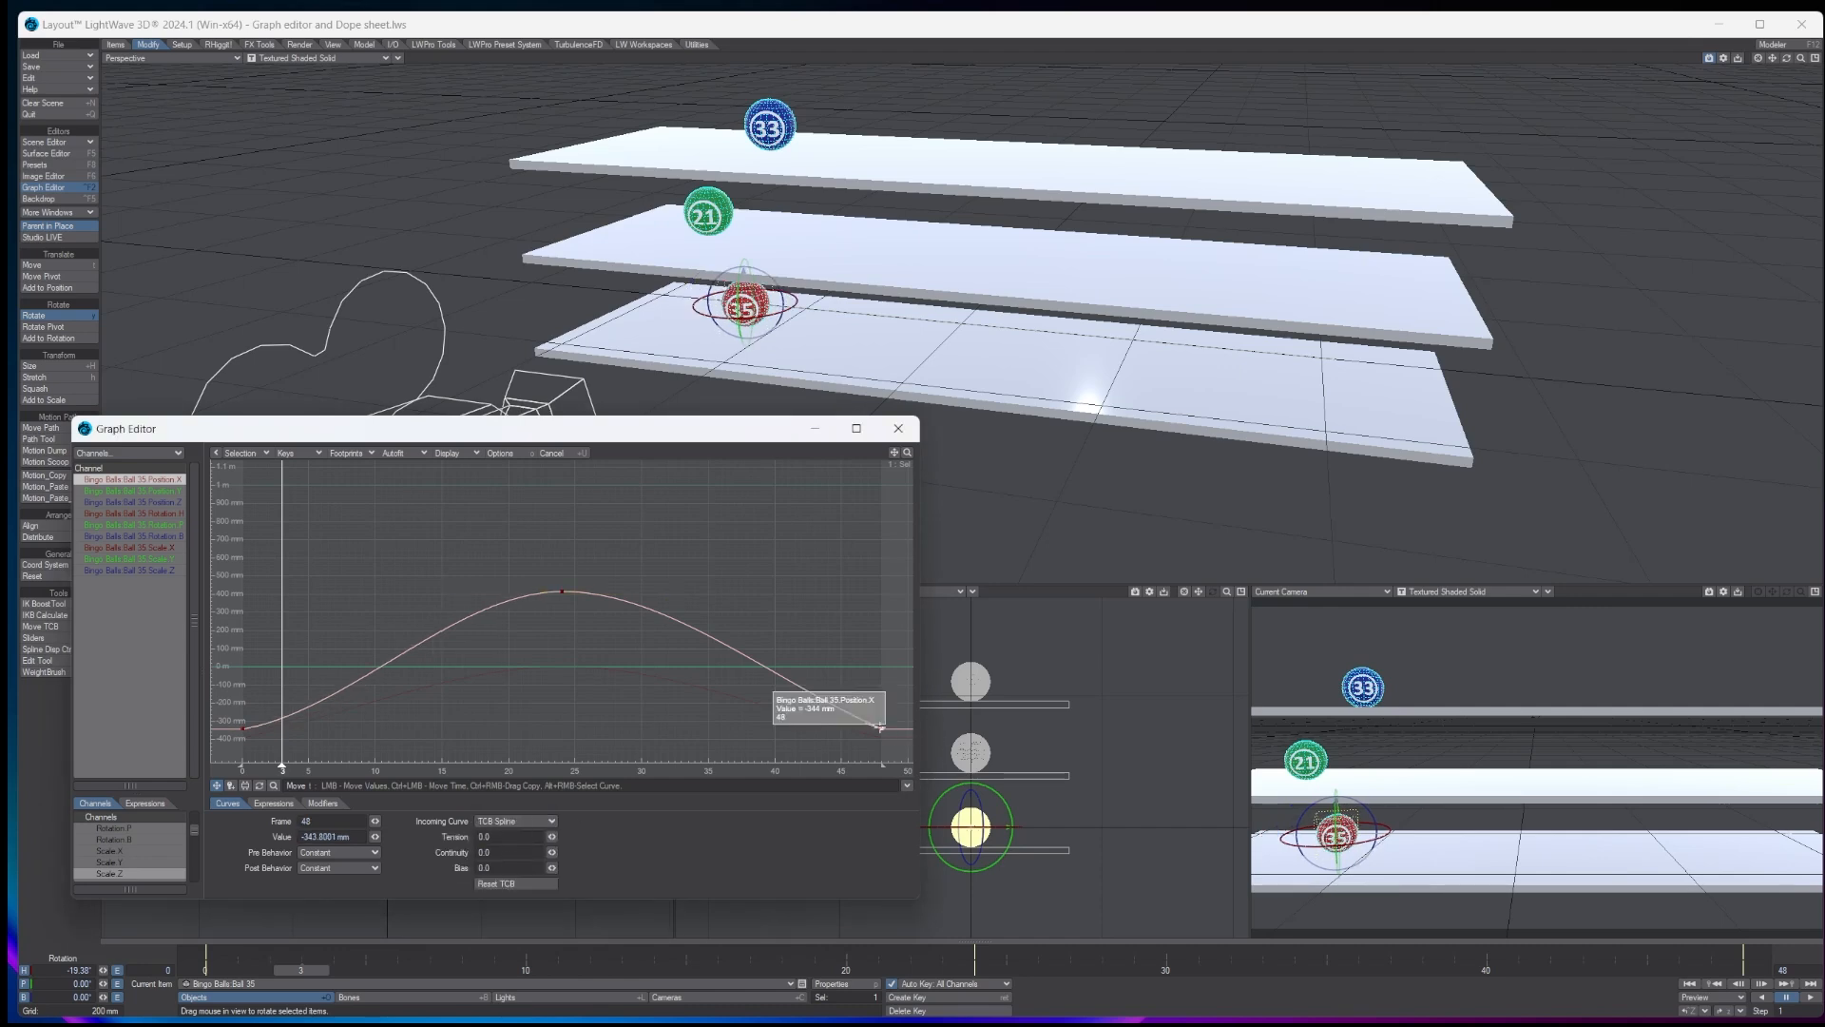
left_click(499, 823)
left_click(504, 845)
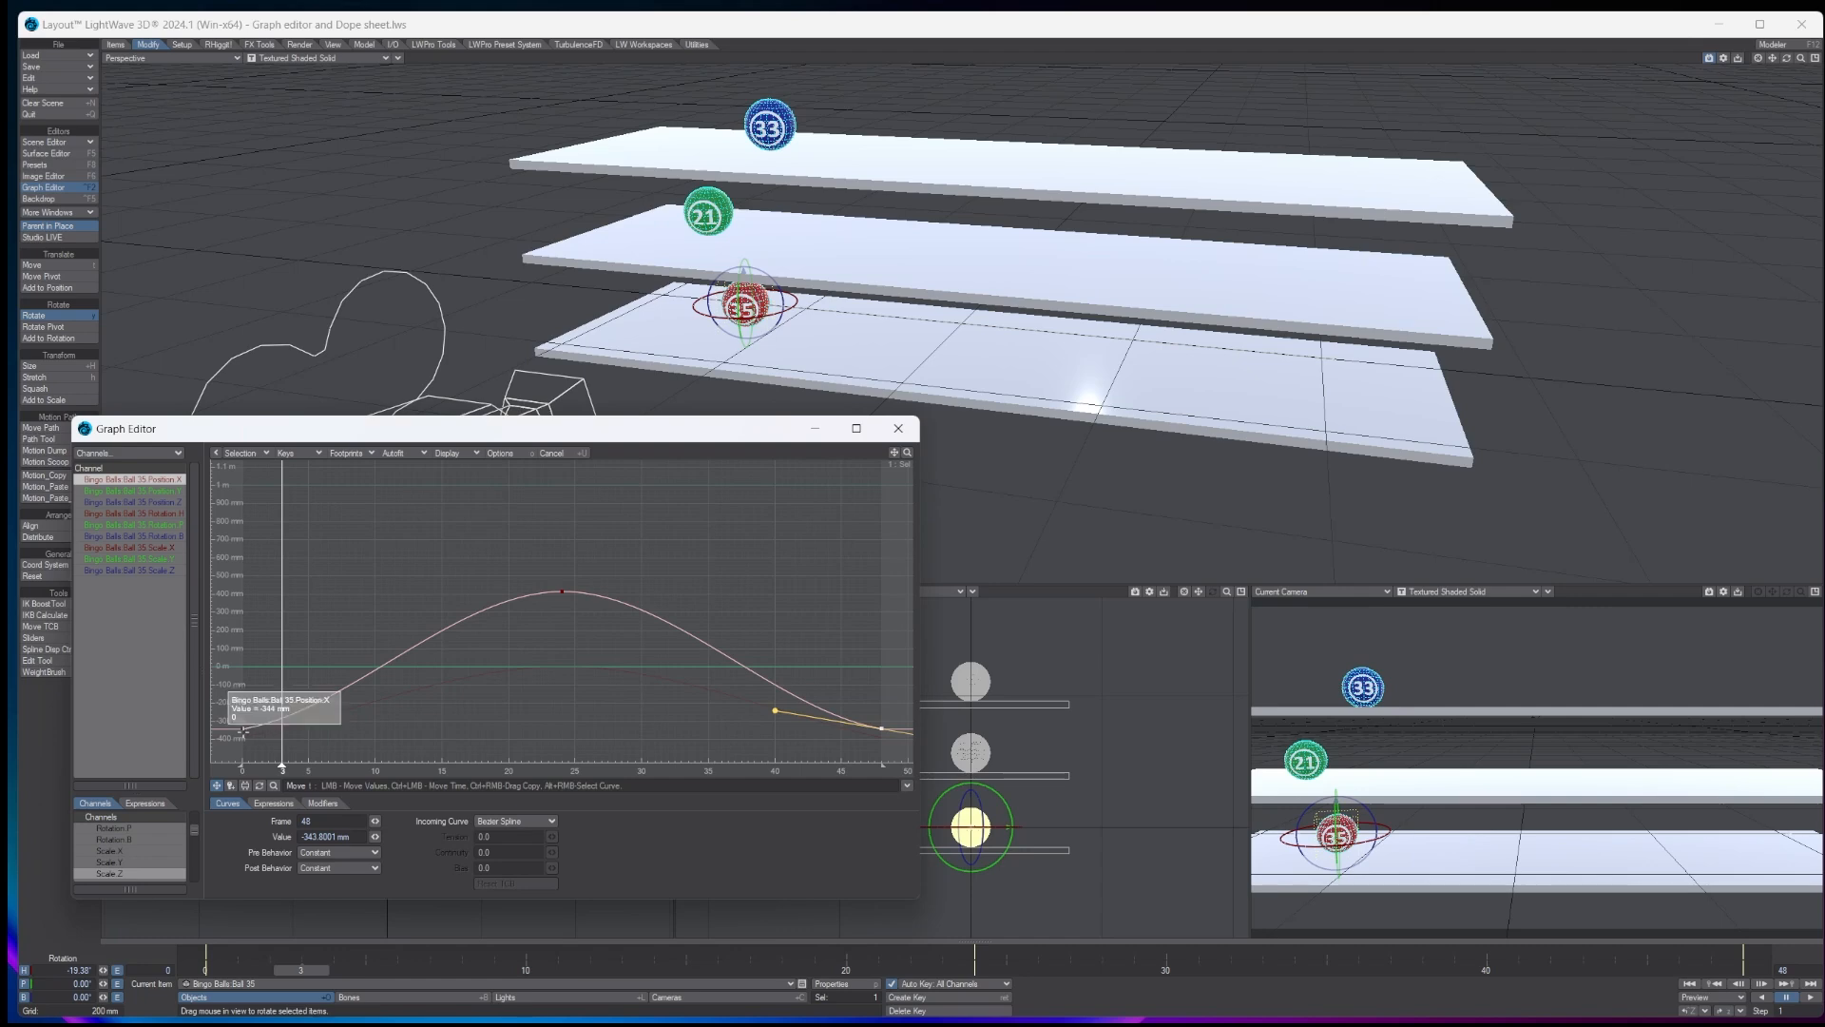
- Stretch the frame 0 key's Bezier handle to about frame 32, and steepen the frame 48 key's handle by raising it at about frame 42
left_click(242, 729)
right_click(241, 729)
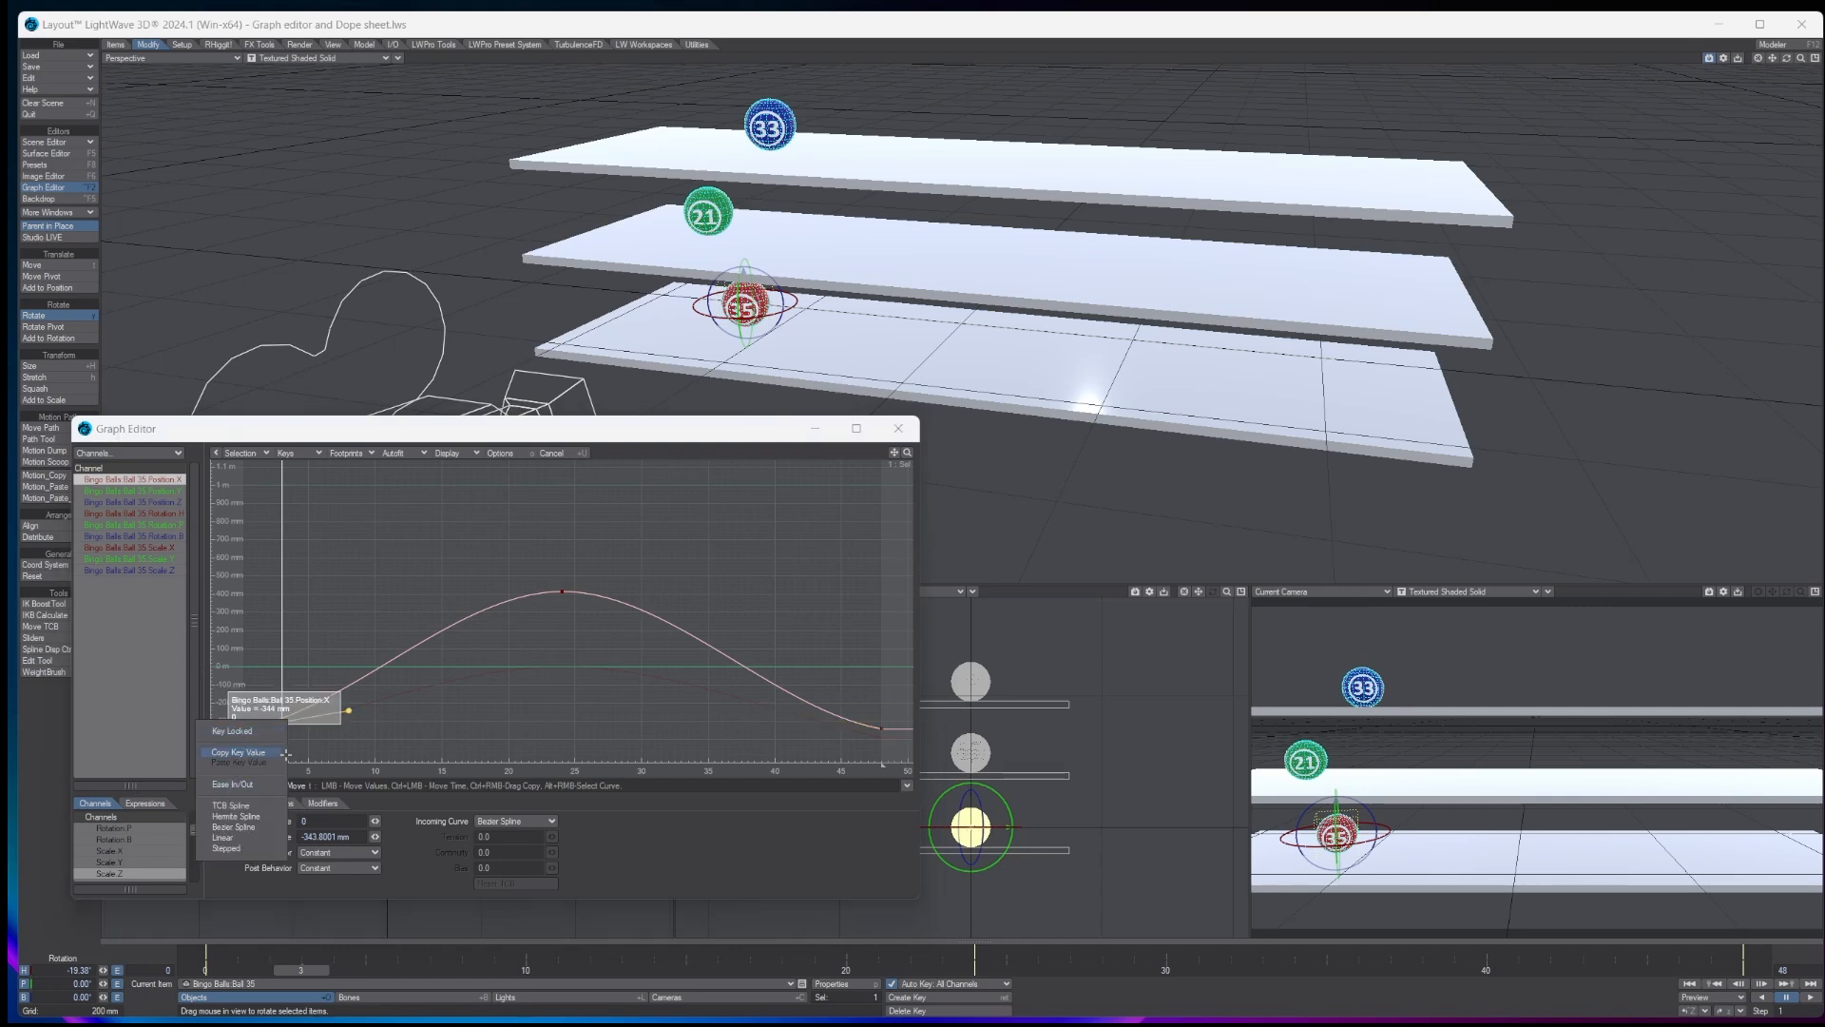
left_click(618, 825)
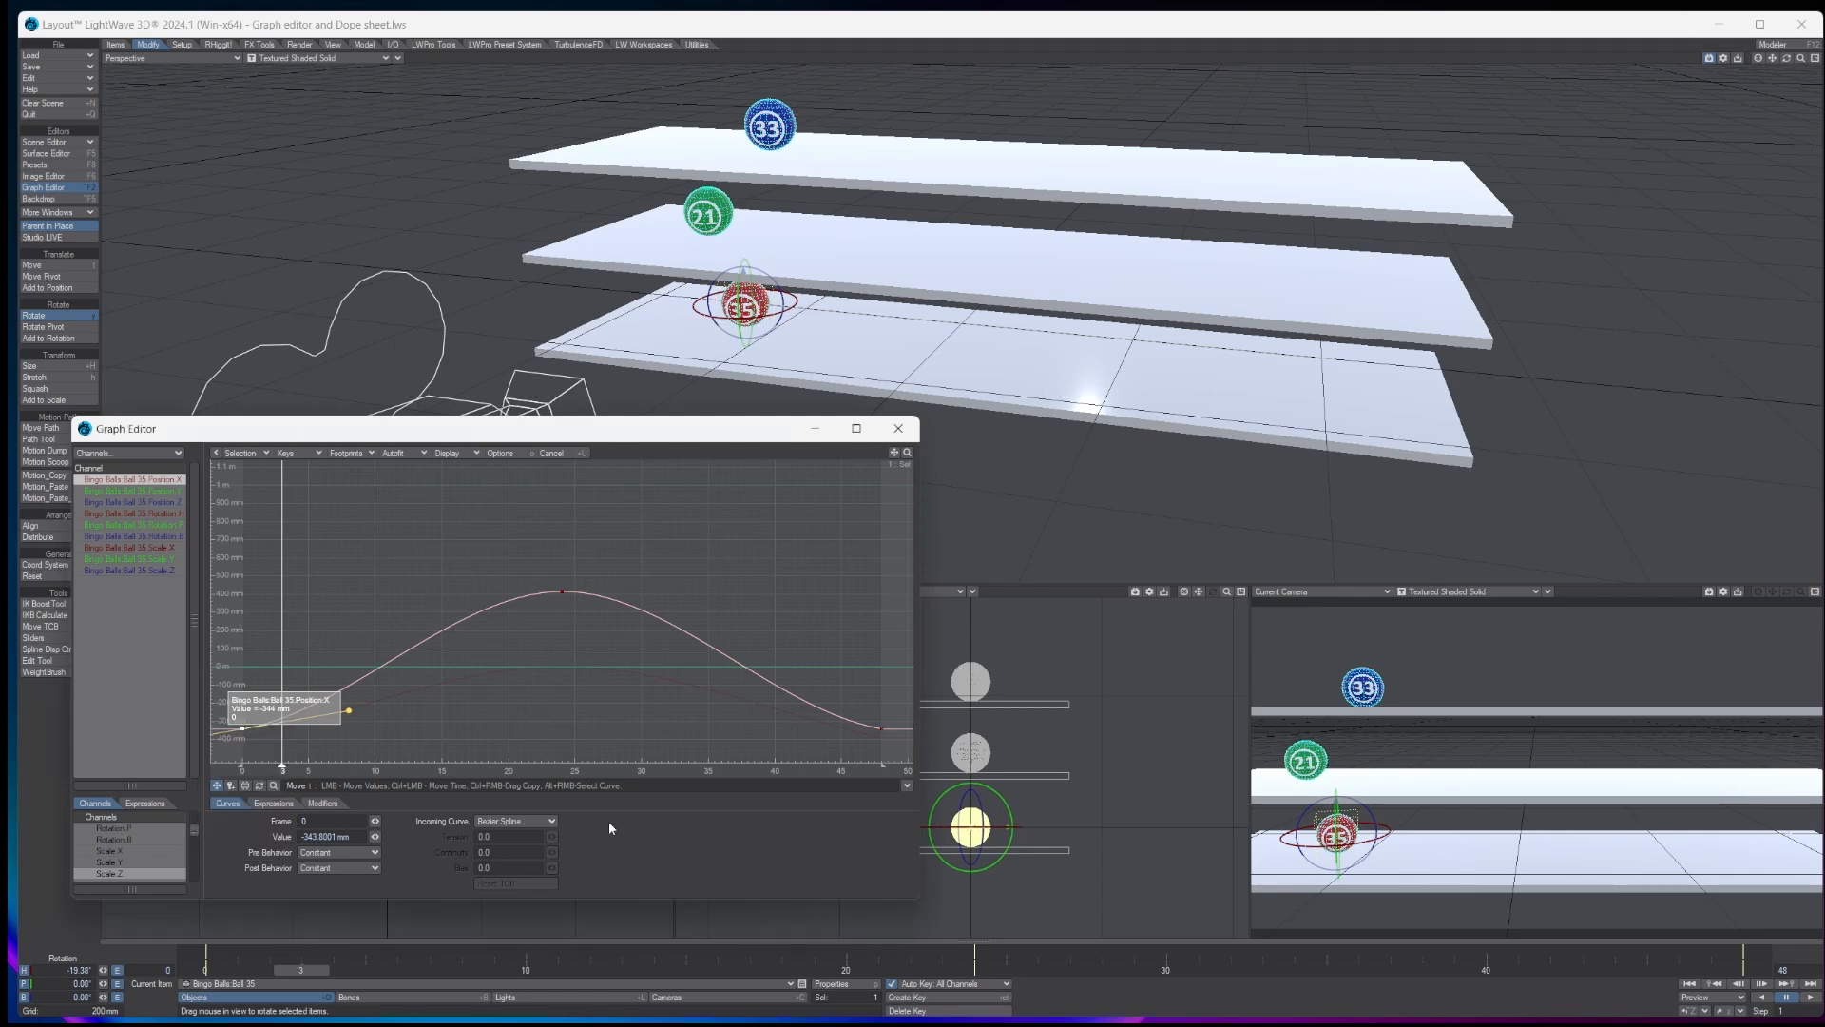
left_click_drag(349, 711, 673, 701)
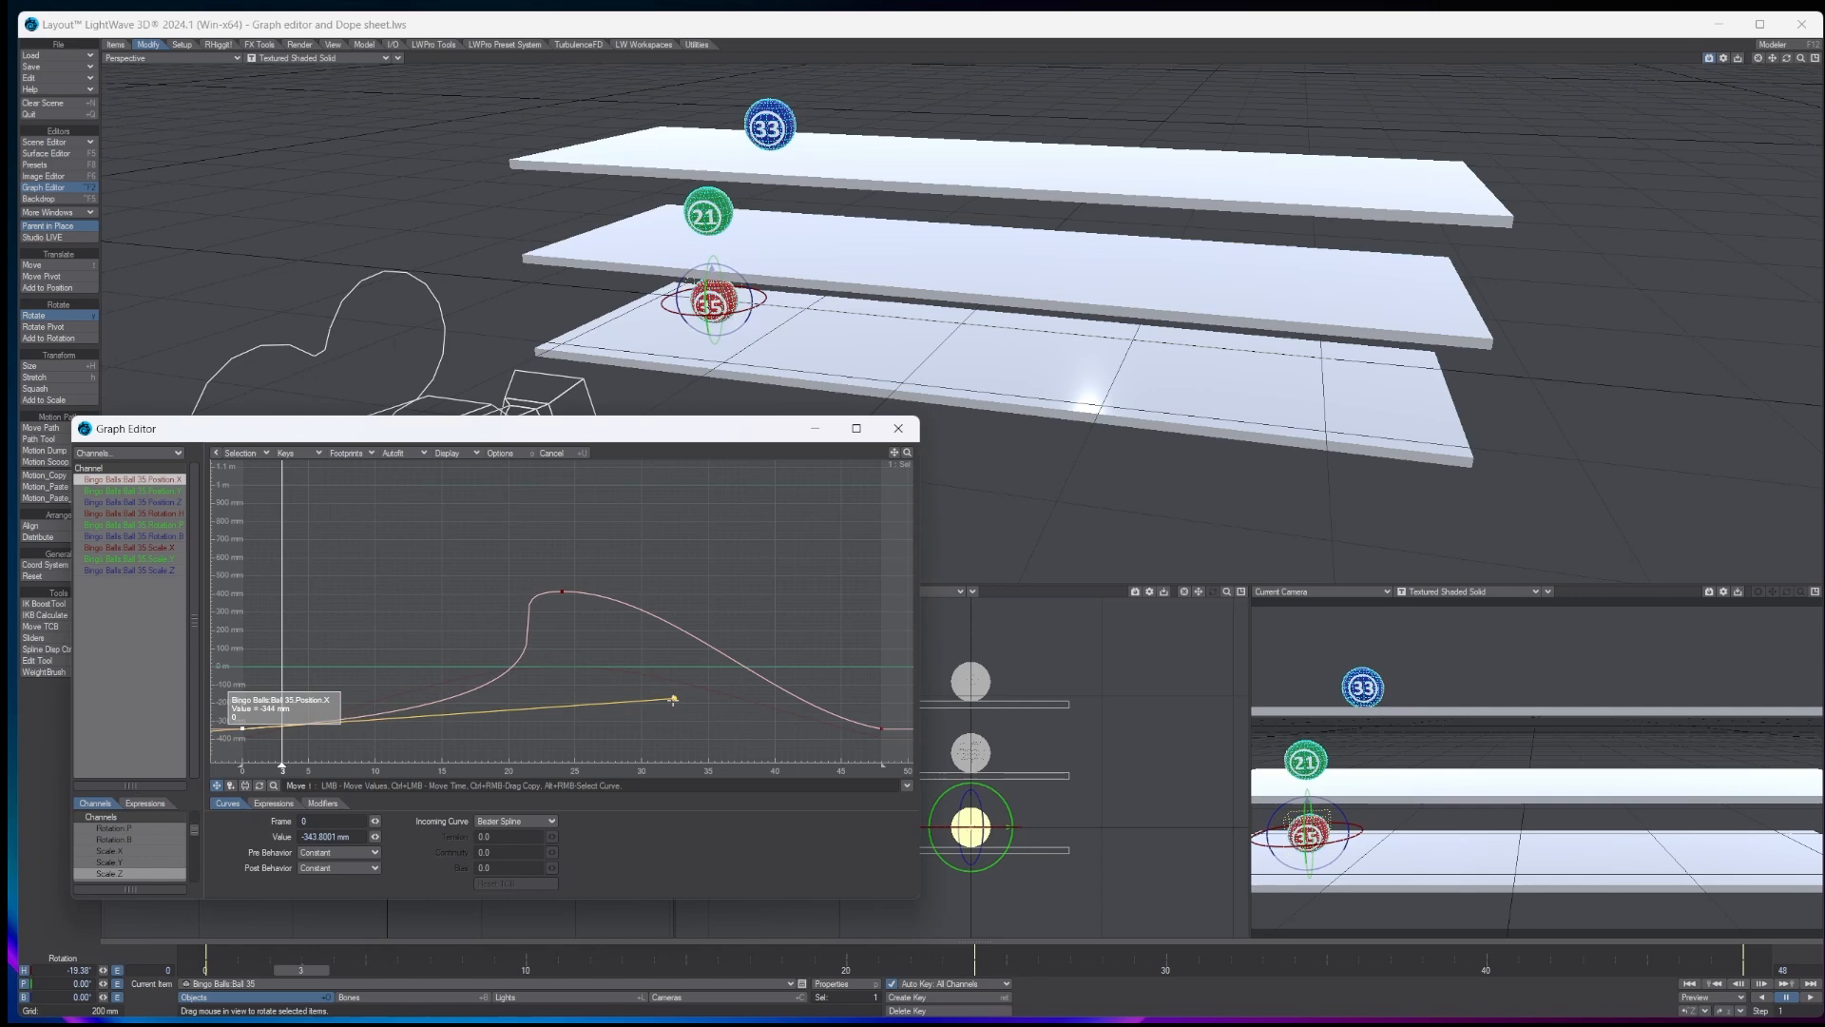
left_click(882, 729)
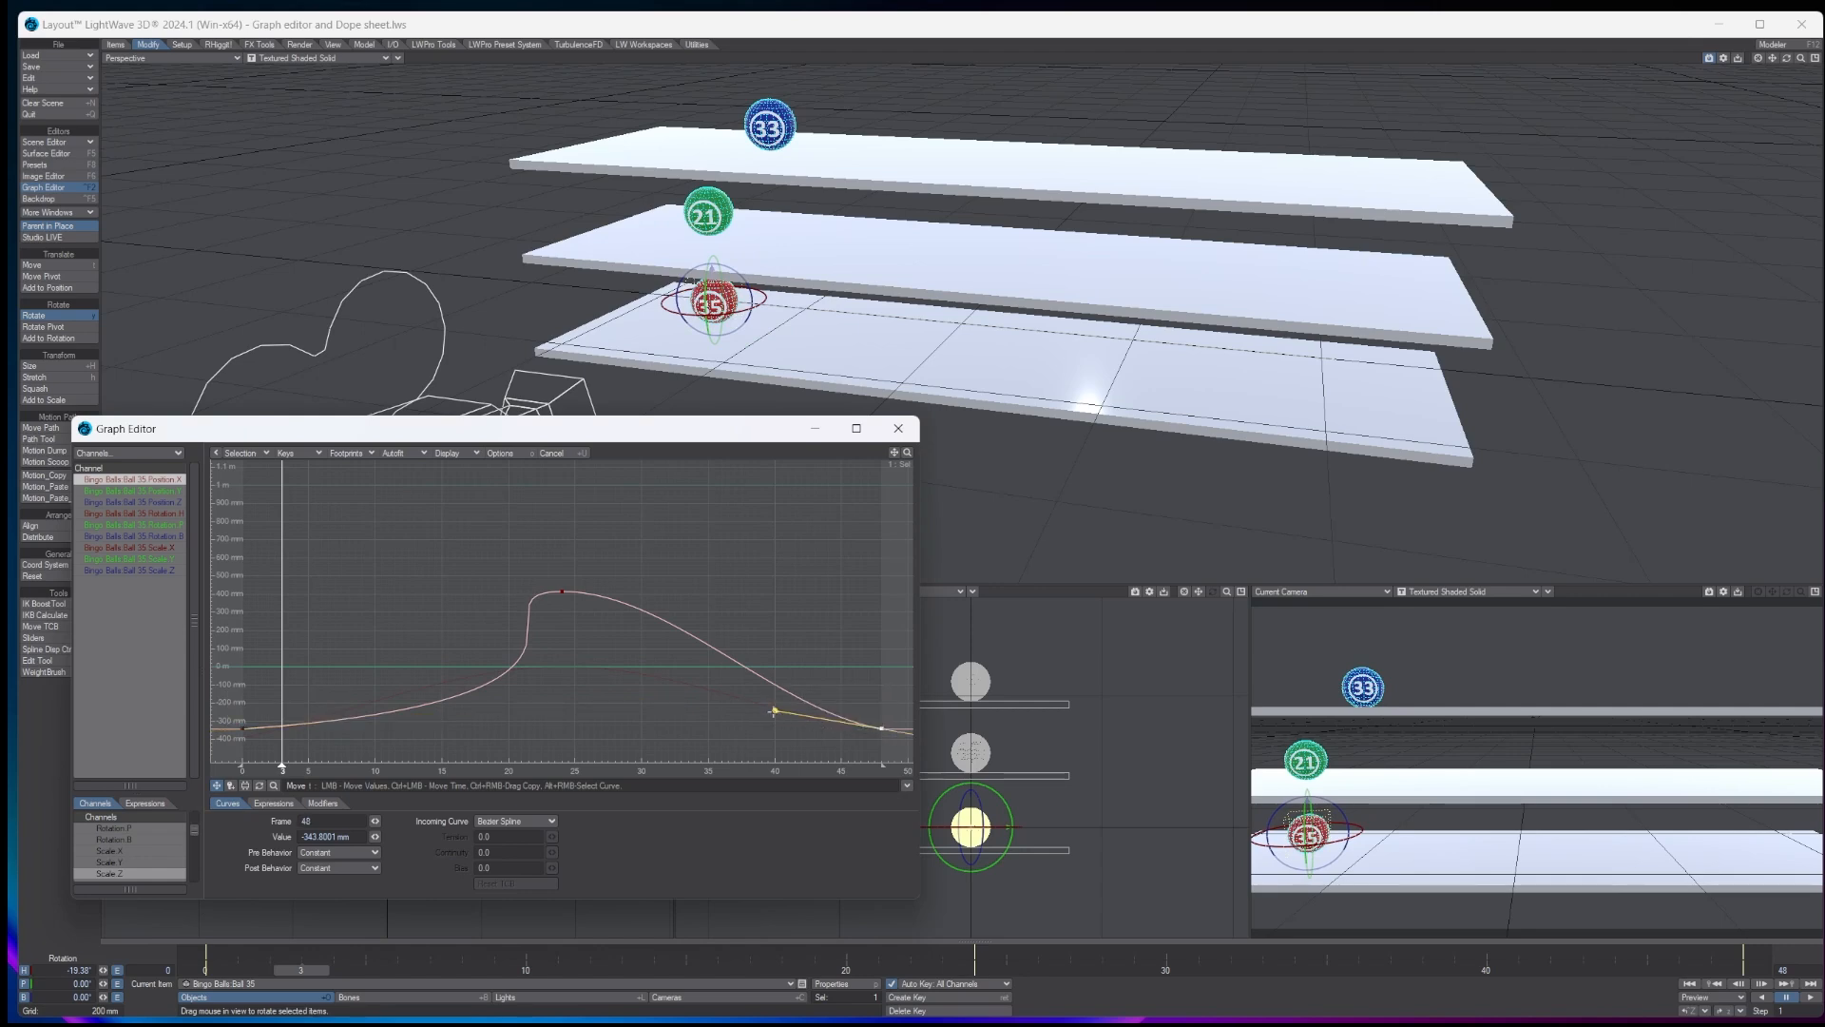
left_click_drag(775, 711, 807, 641)
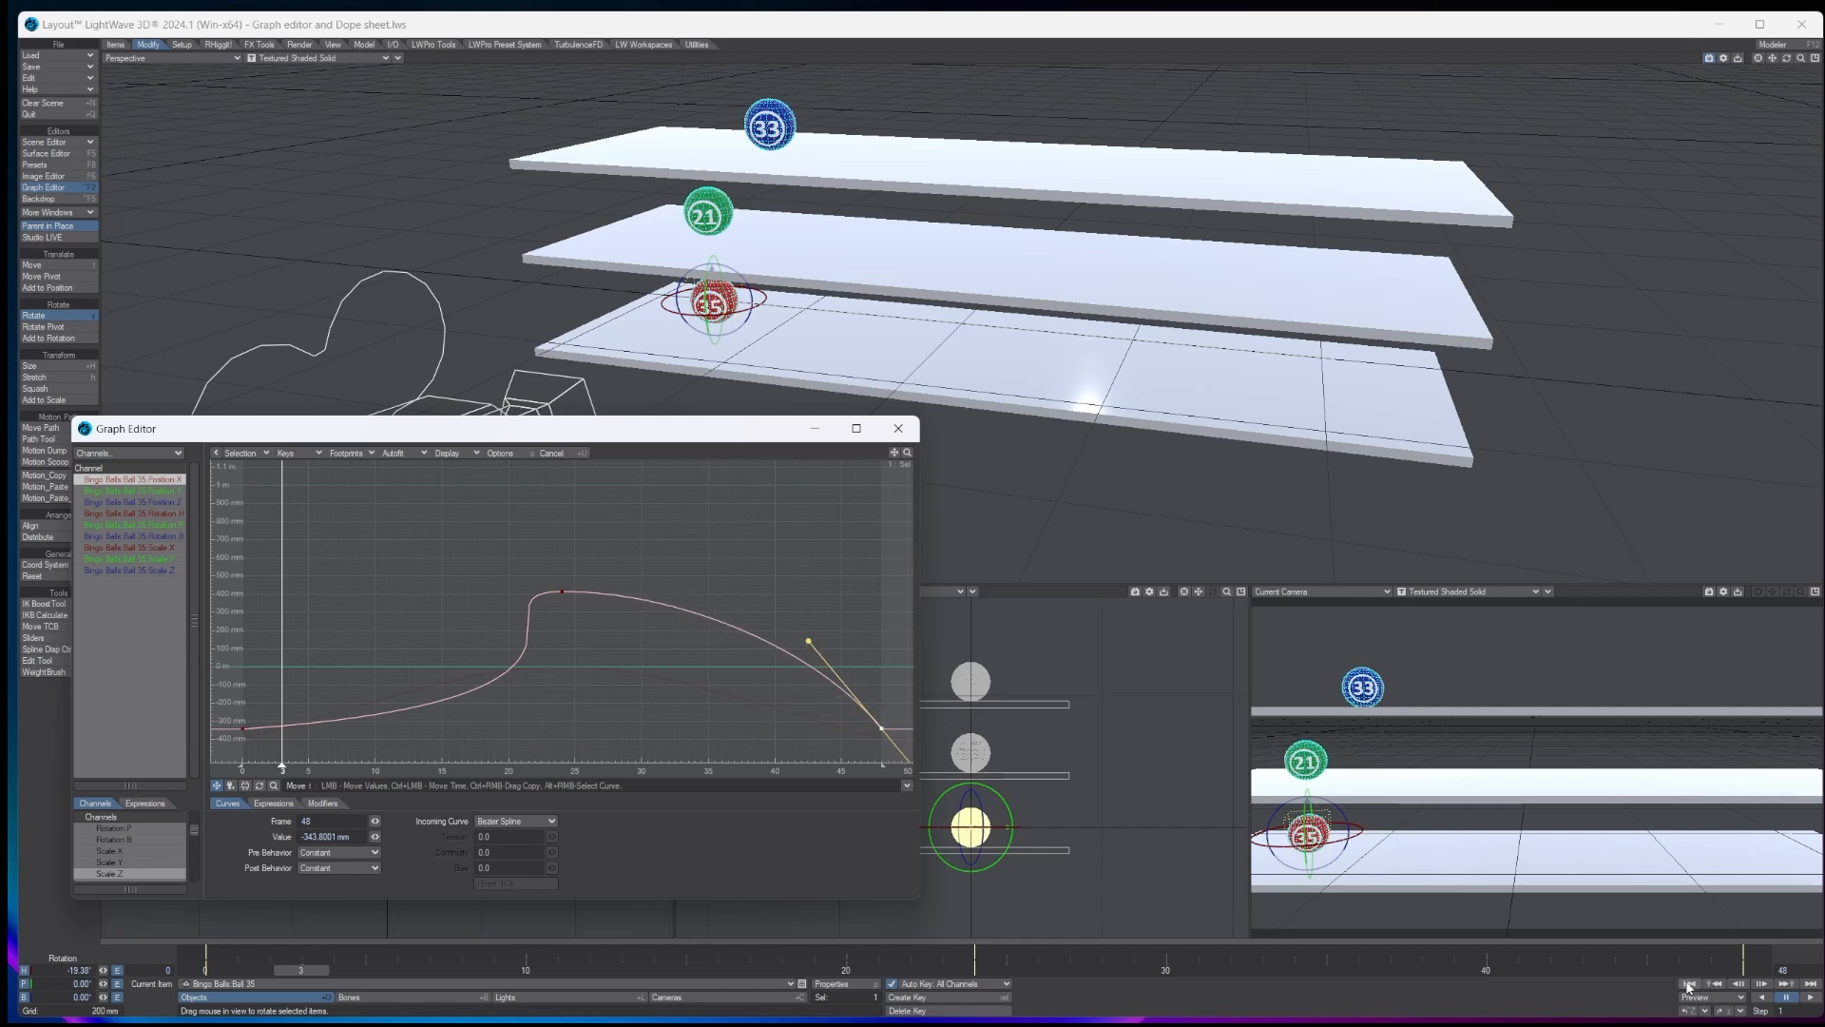
- Play back ball 35's reshaped motion, and close the Graph Editor with the timeline at frame 24
left_click(1811, 996)
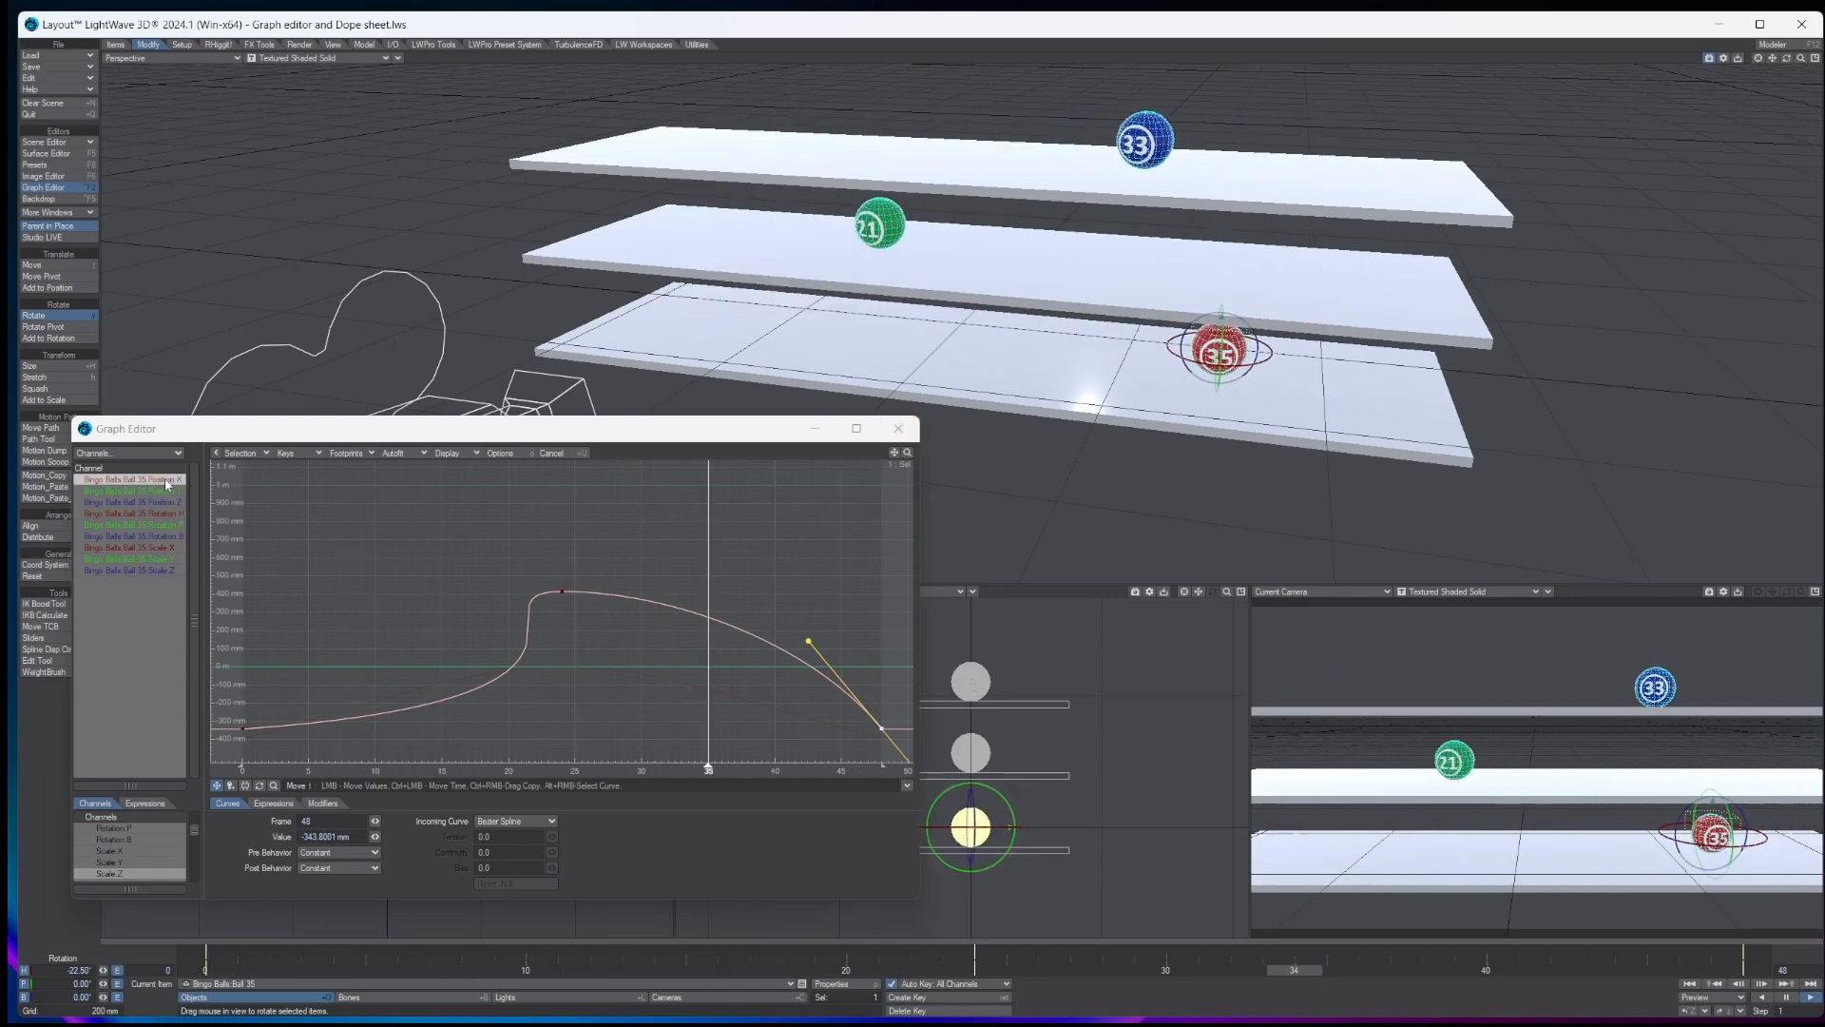
left_click(914, 435)
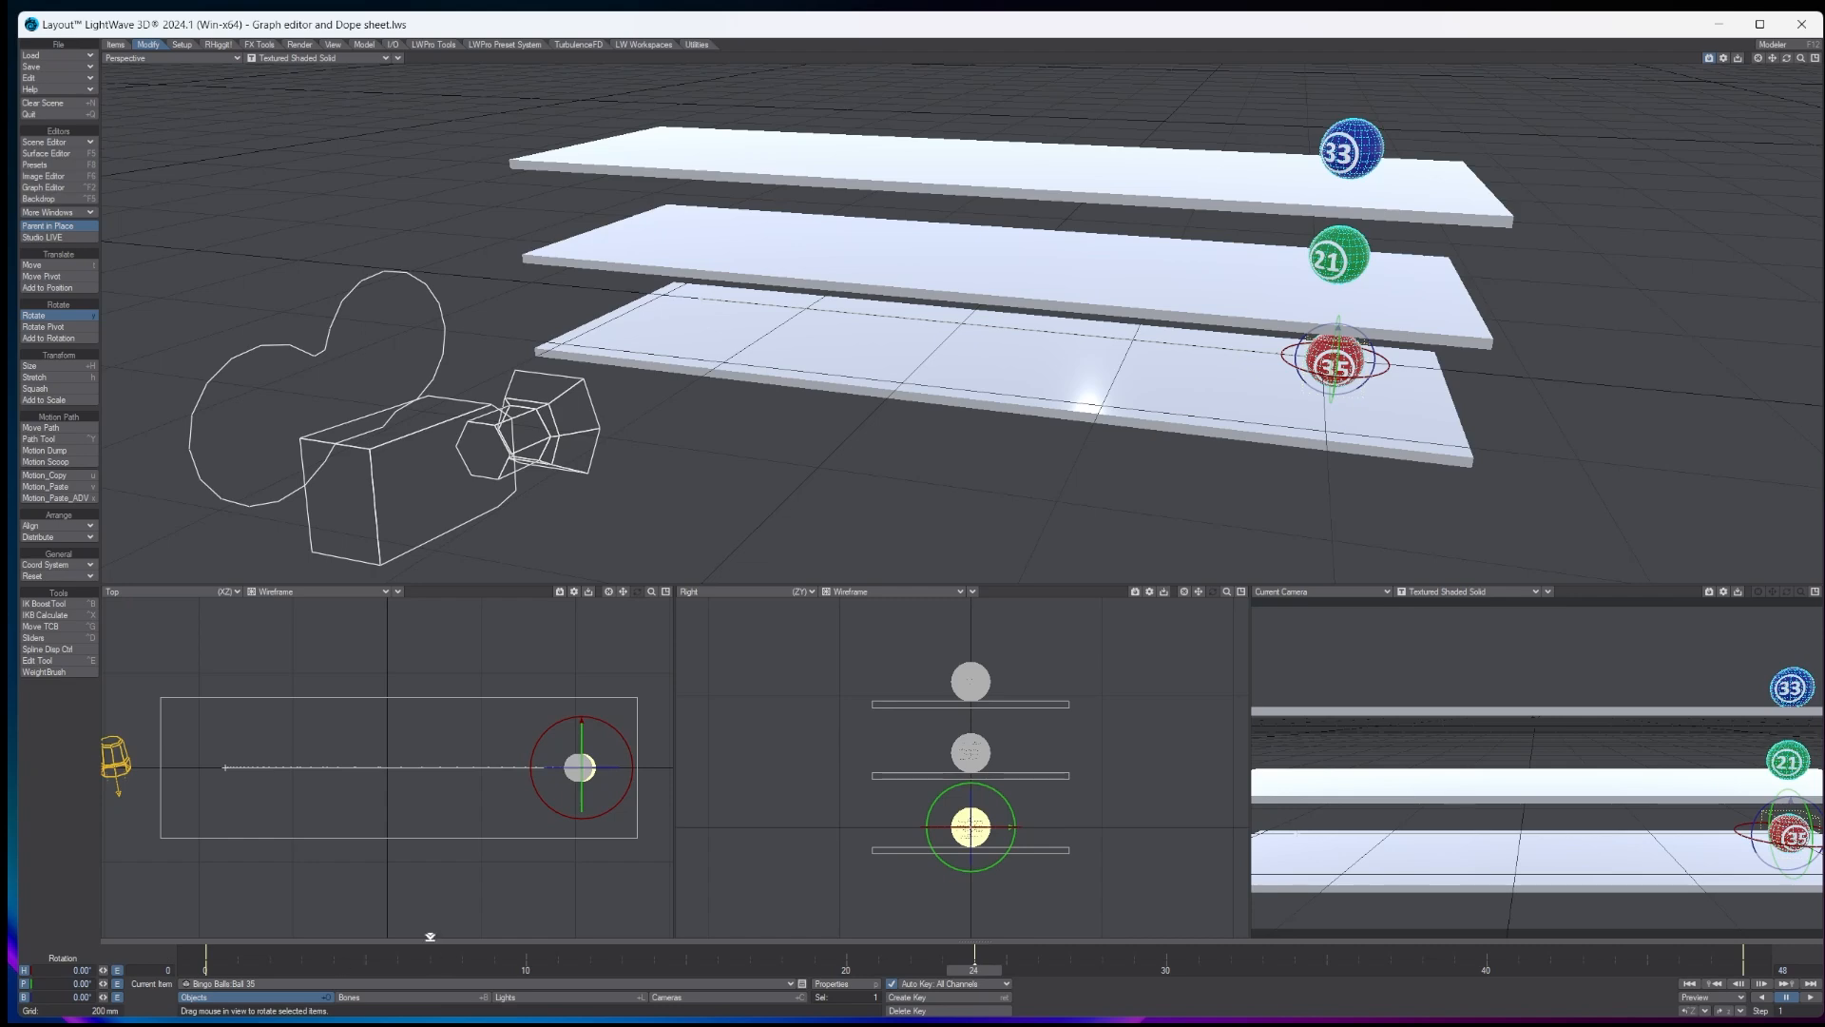
left_click(429, 941)
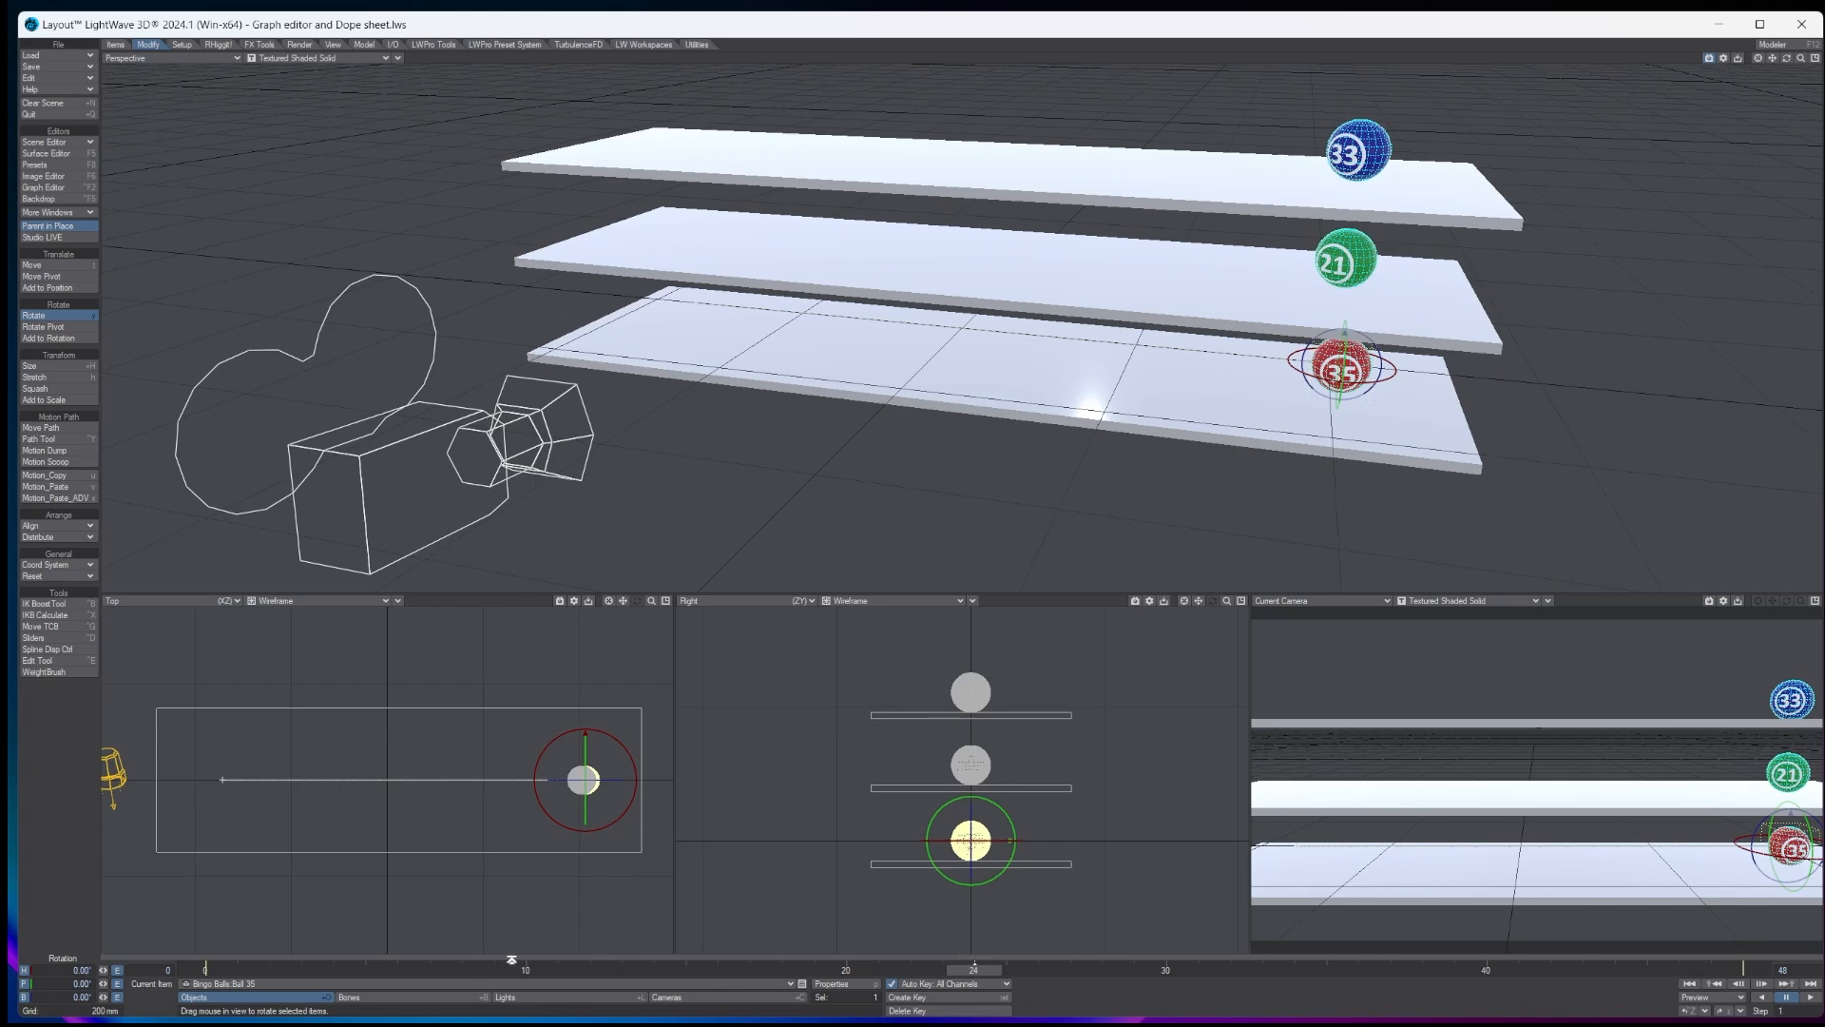
left_click(512, 959)
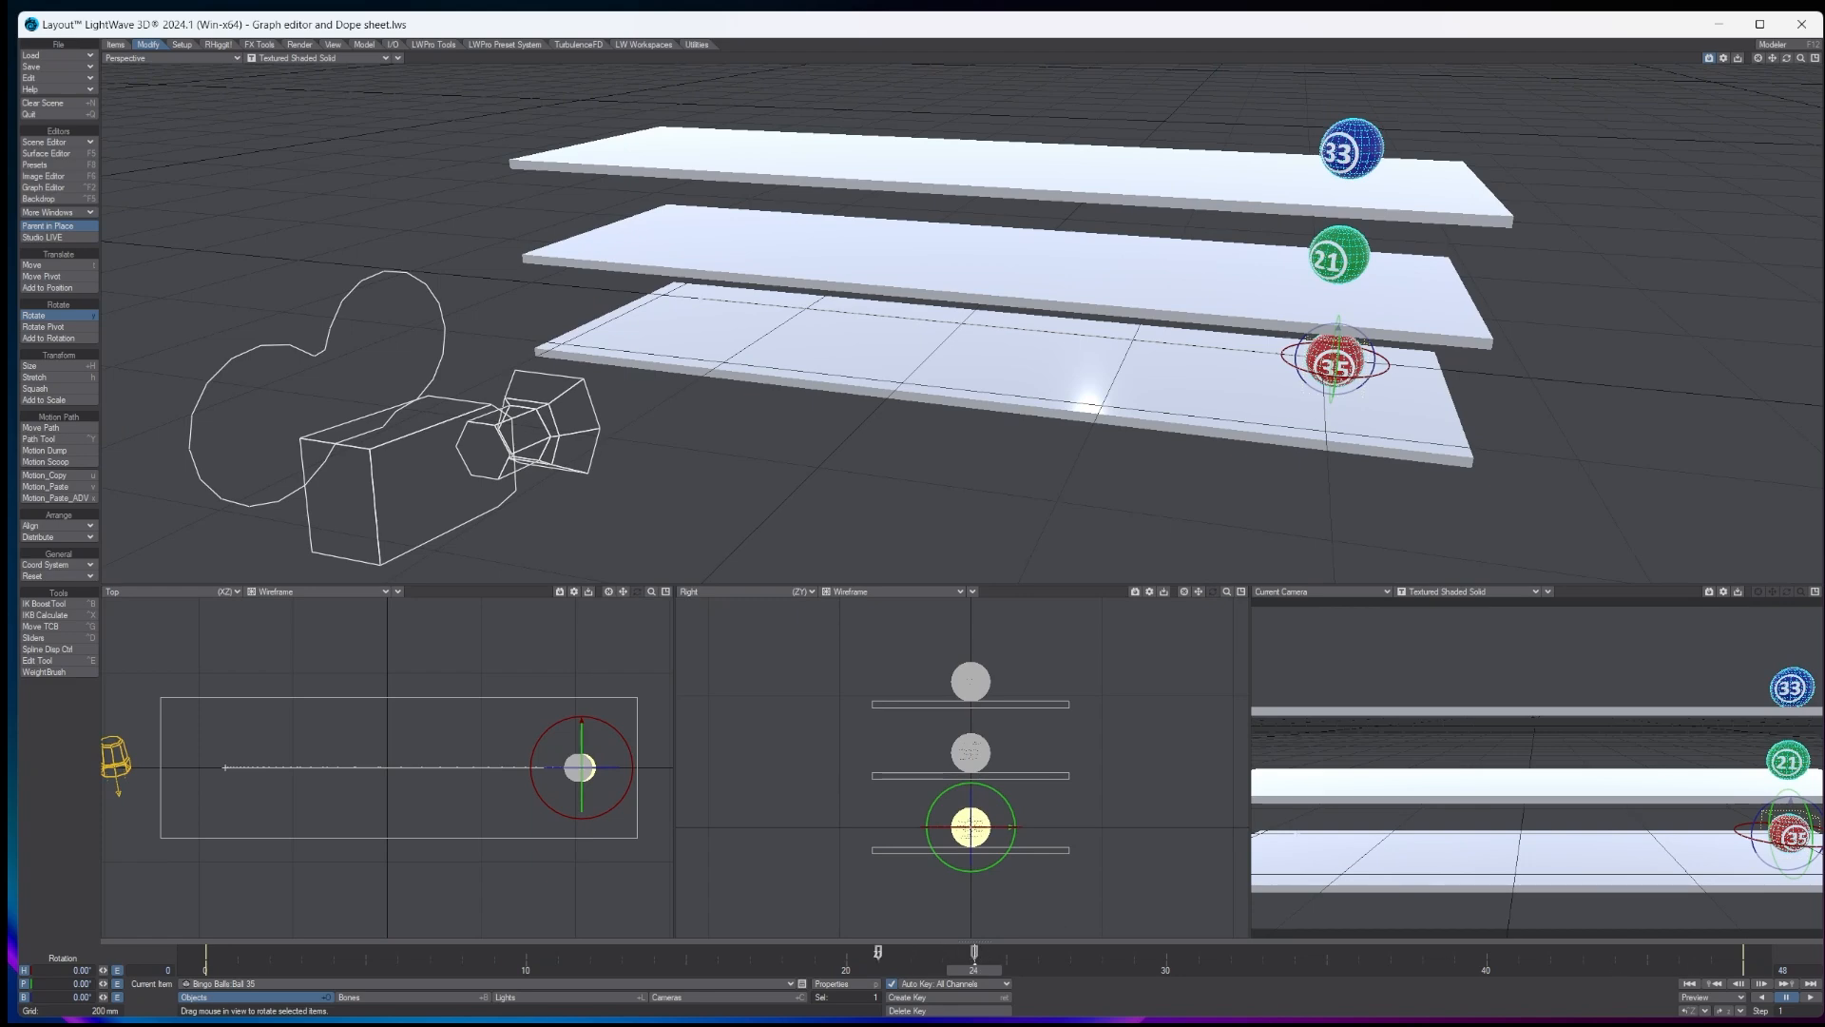
- Shift the frame 24 keys on the timeline: ball 35's to frame 20, ball 21's to frame 30 and ball 33's to frame 15
left_click_drag(846, 952, 846, 951, "shift")
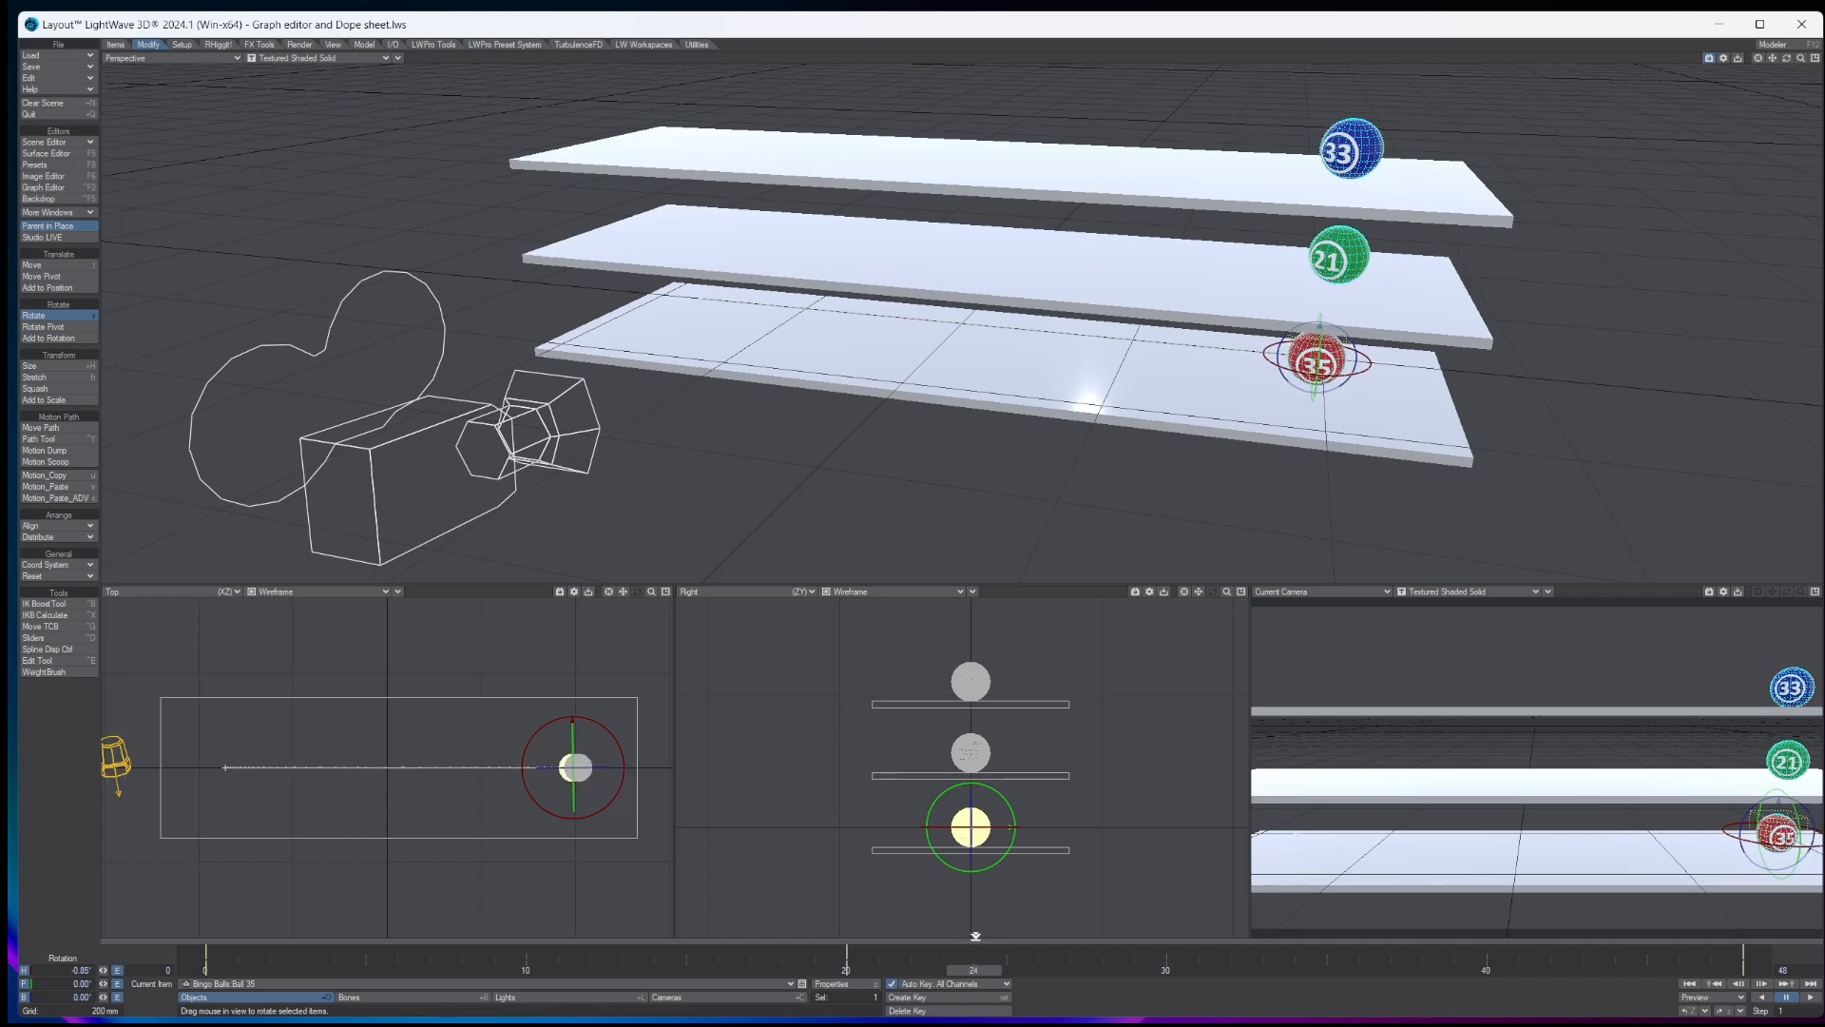
left_click(971, 753)
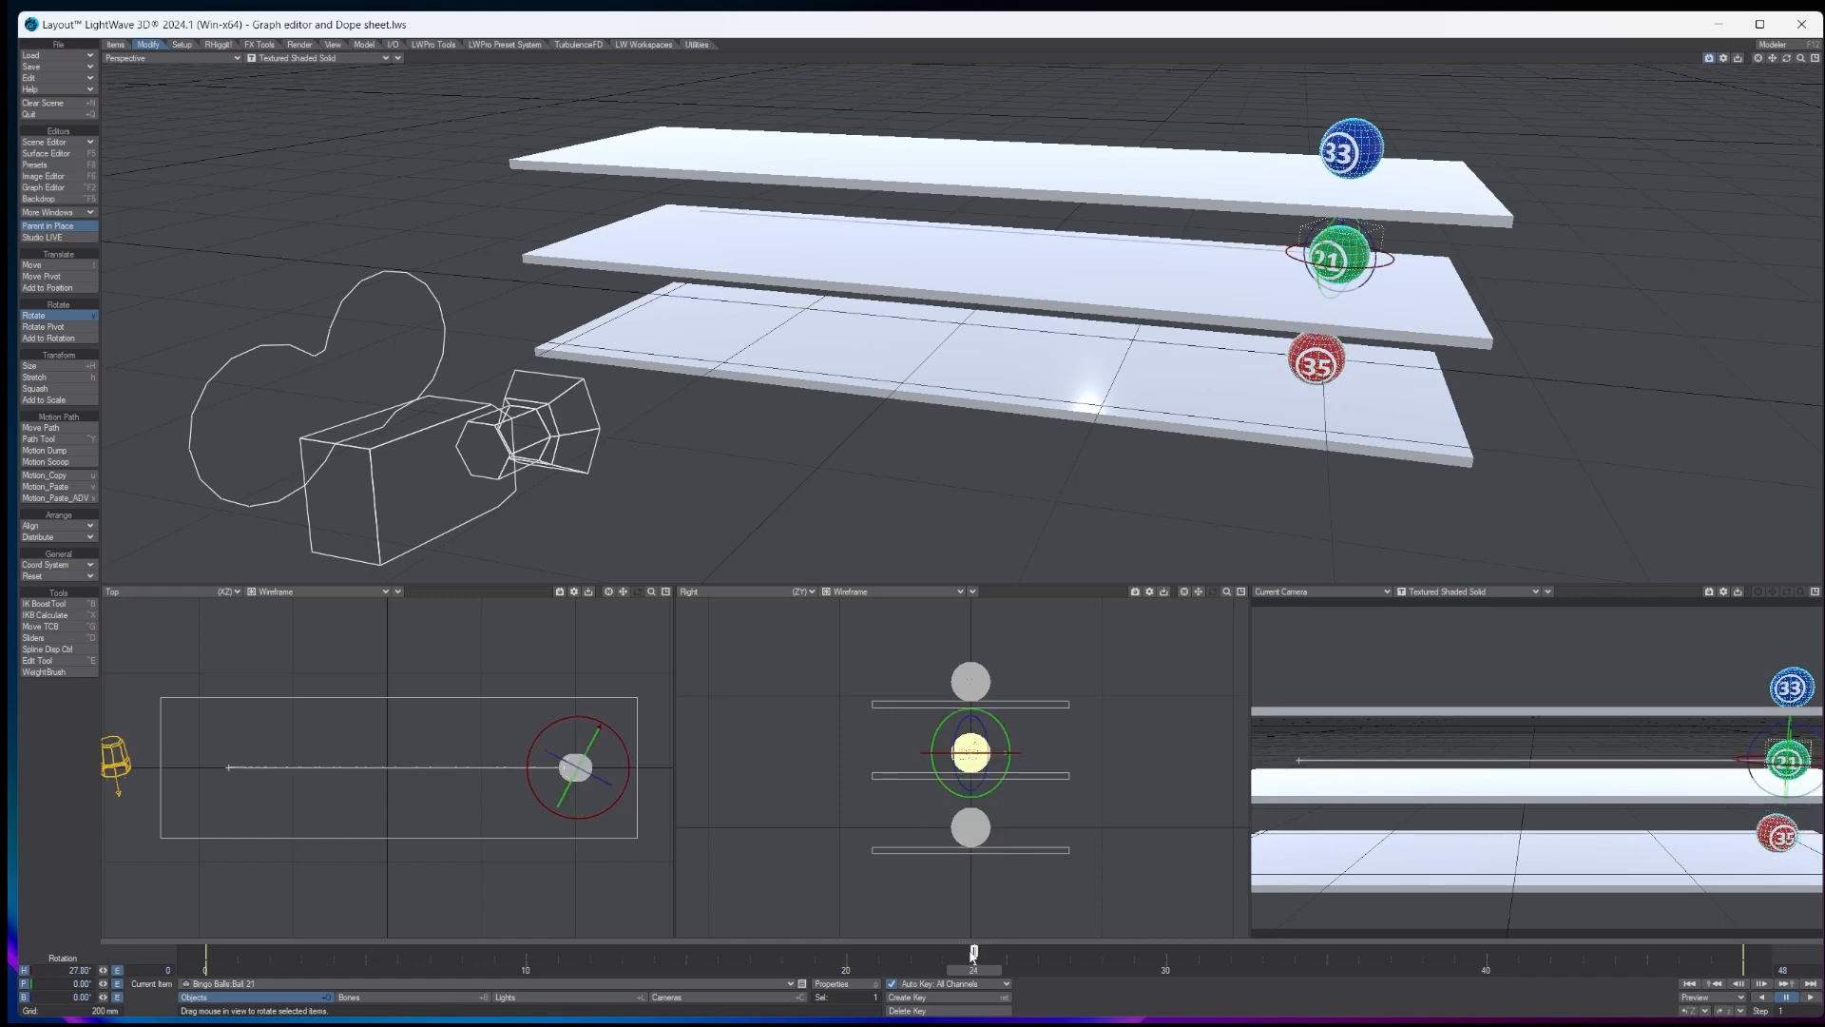
left_click_drag(974, 951, 1165, 952)
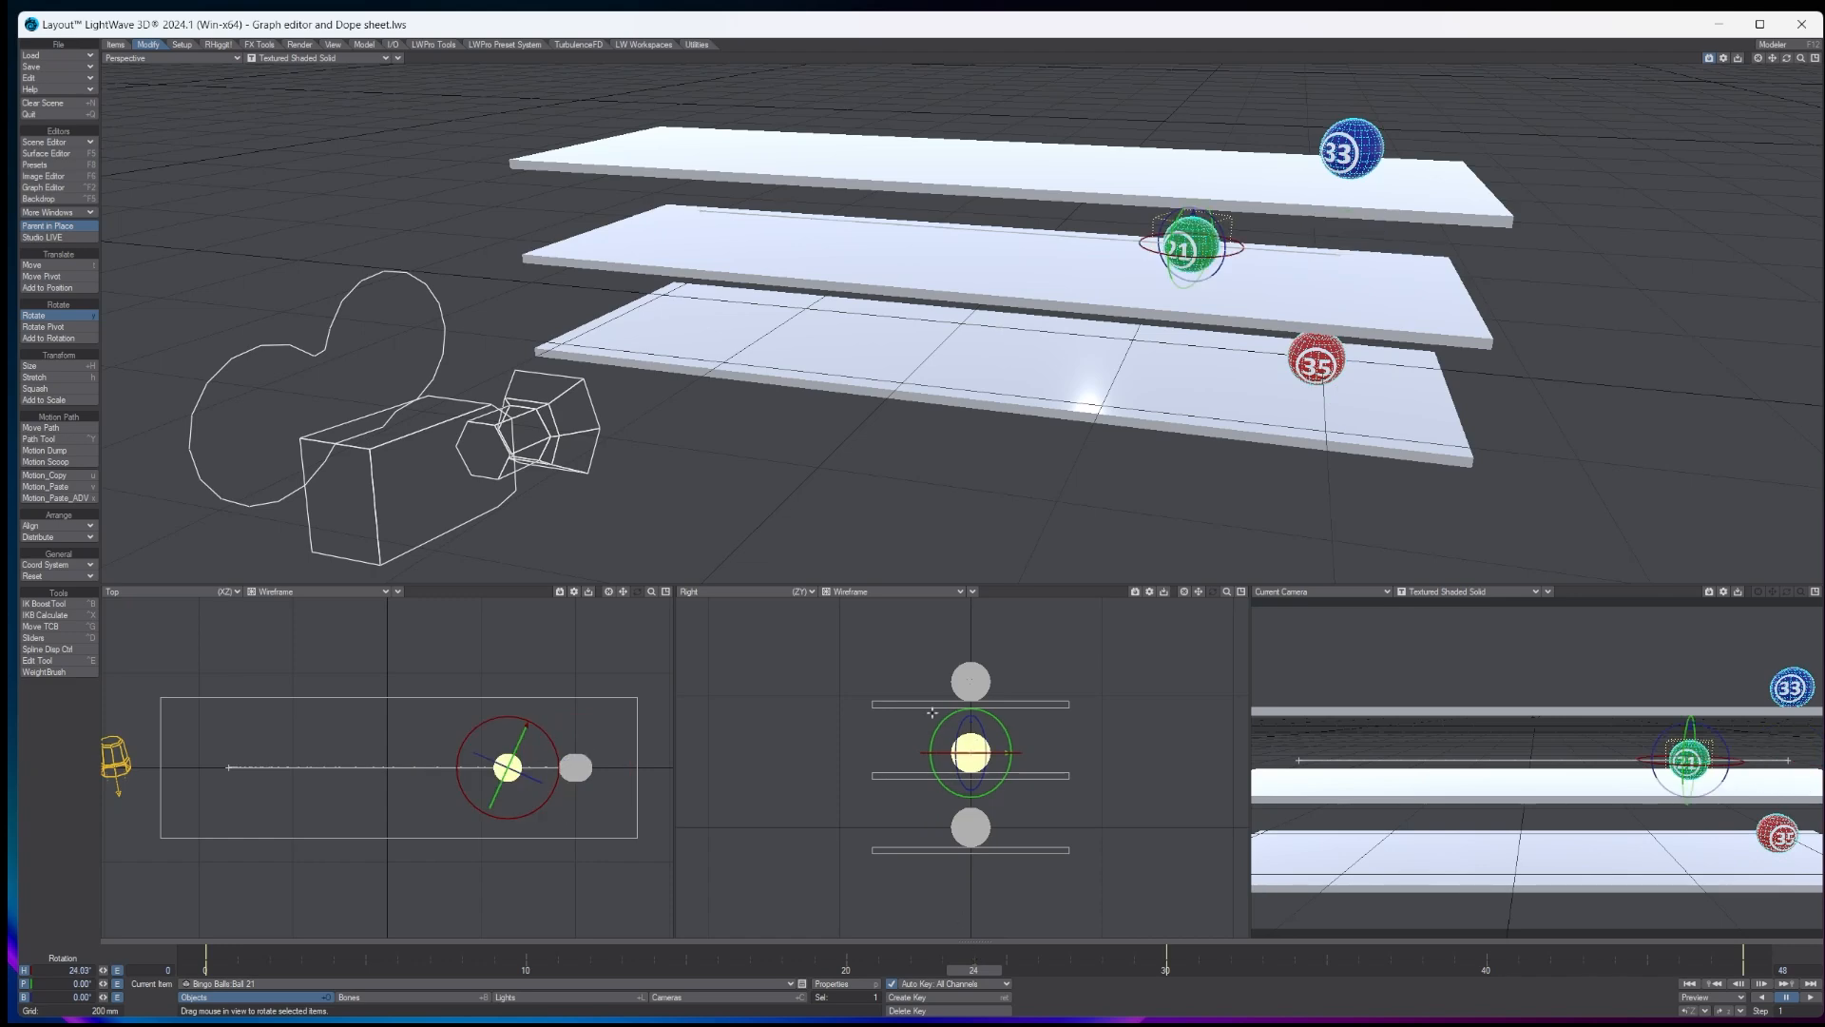
left_click(970, 682)
mouse_move(975, 951)
left_mouse_down("shift")
mouse_move(654, 951)
mouse_move(686, 951)
left_mouse_up("shift")
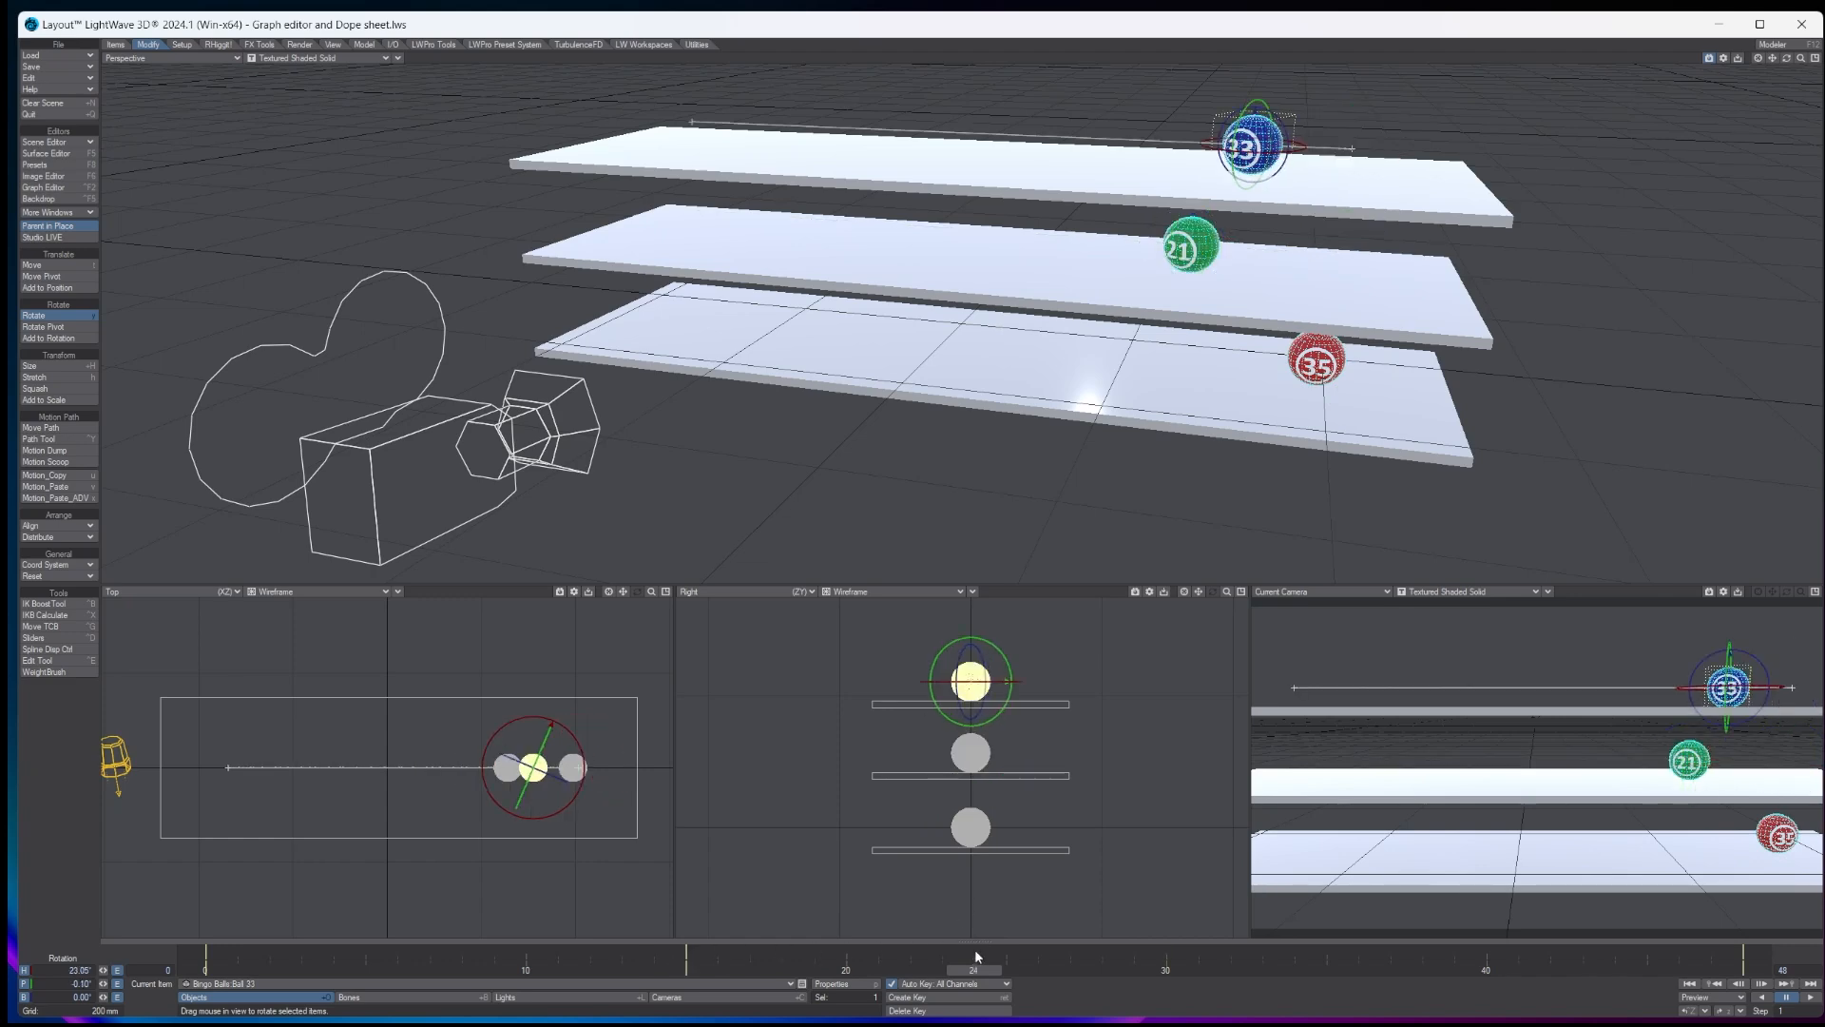
left_click(1789, 997)
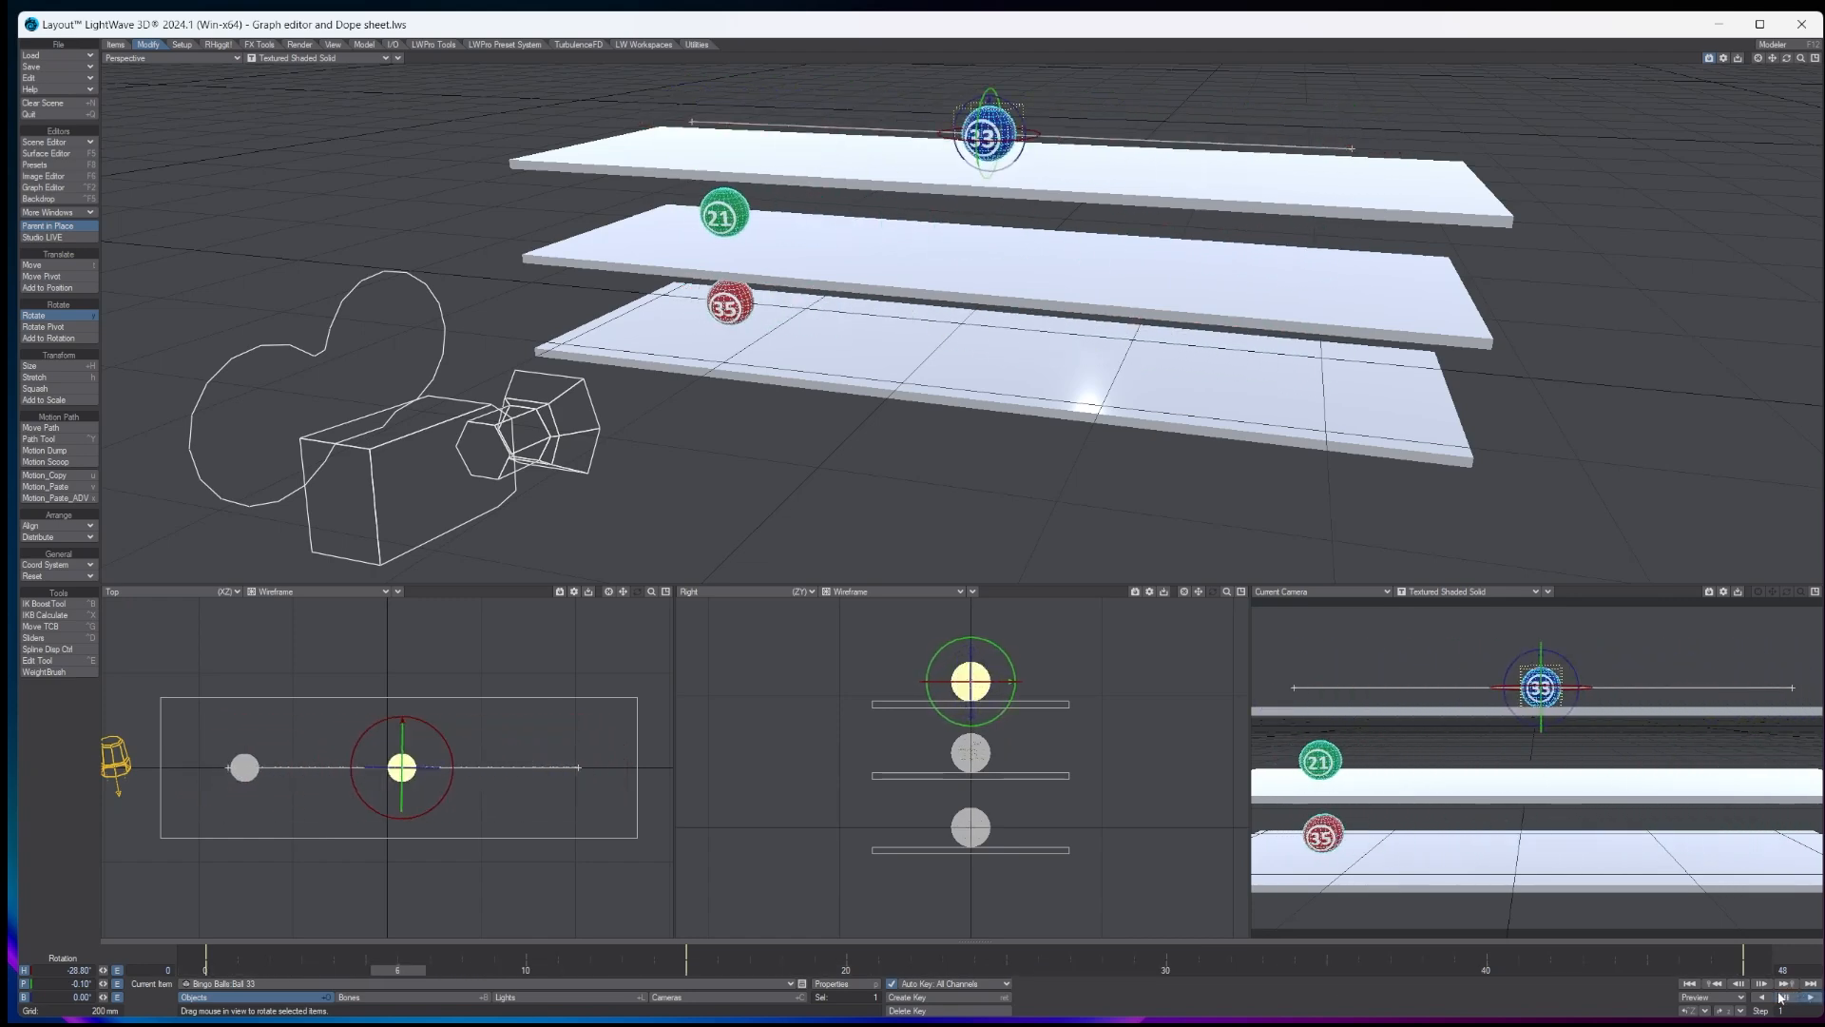
- Open the Scene Editor's Dope Sheet and move the middle keys of balls 21, 33 and 35 to frame 24
left_click(65, 144)
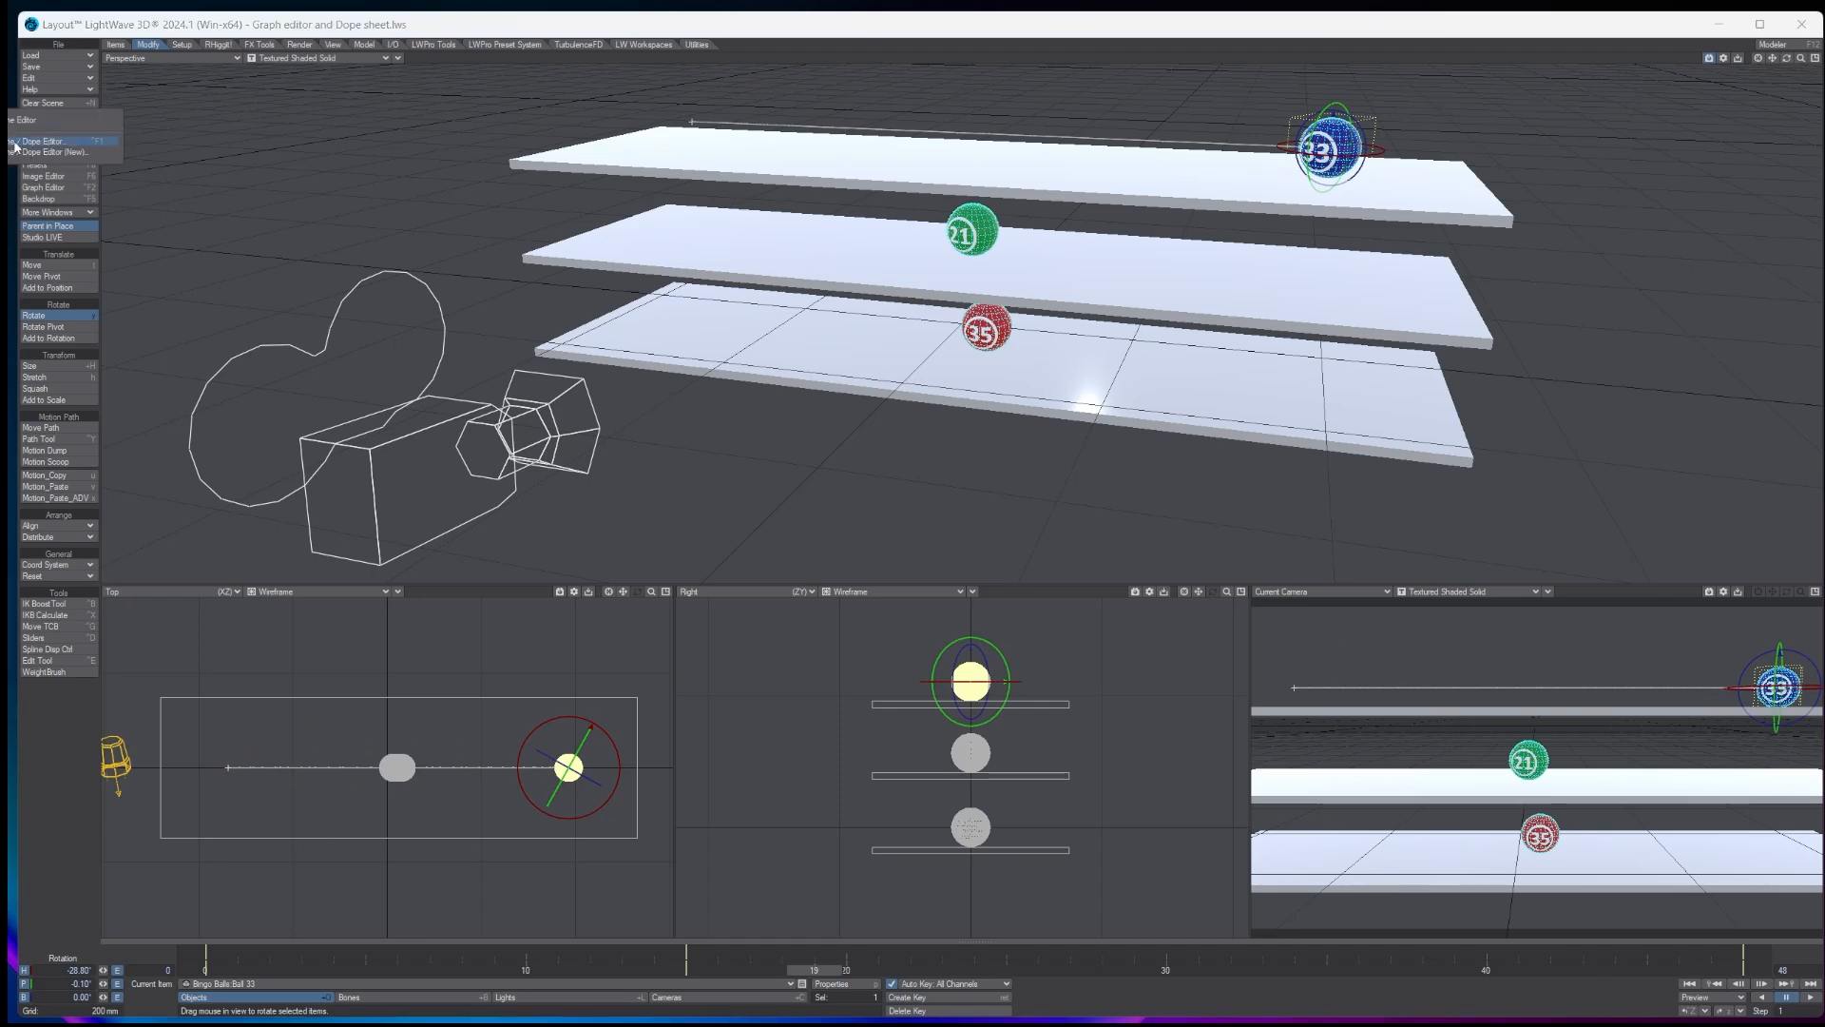
left_click(30, 142)
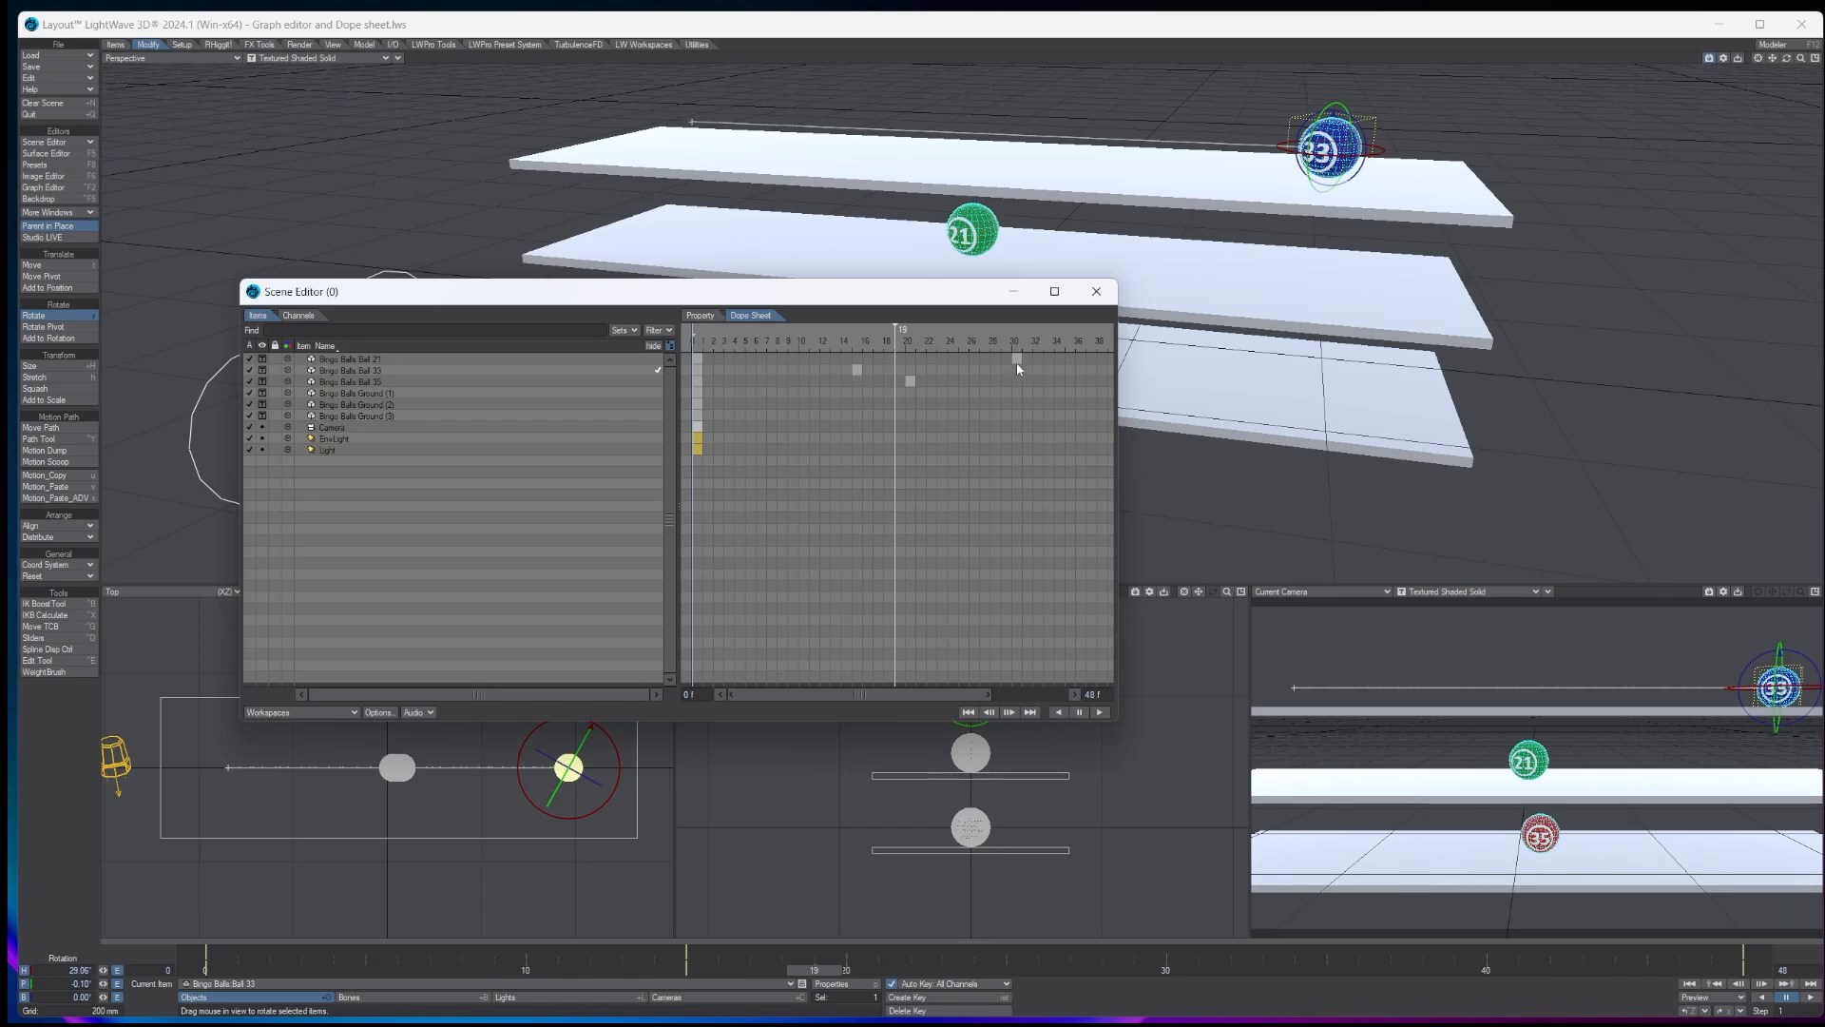
left_click(857, 371)
mouse_move(858, 375)
left_mouse_down()
mouse_move(954, 386)
mouse_move(912, 381)
mouse_move(1018, 361)
mouse_move(953, 360)
left_mouse_up()
left_click(944, 428)
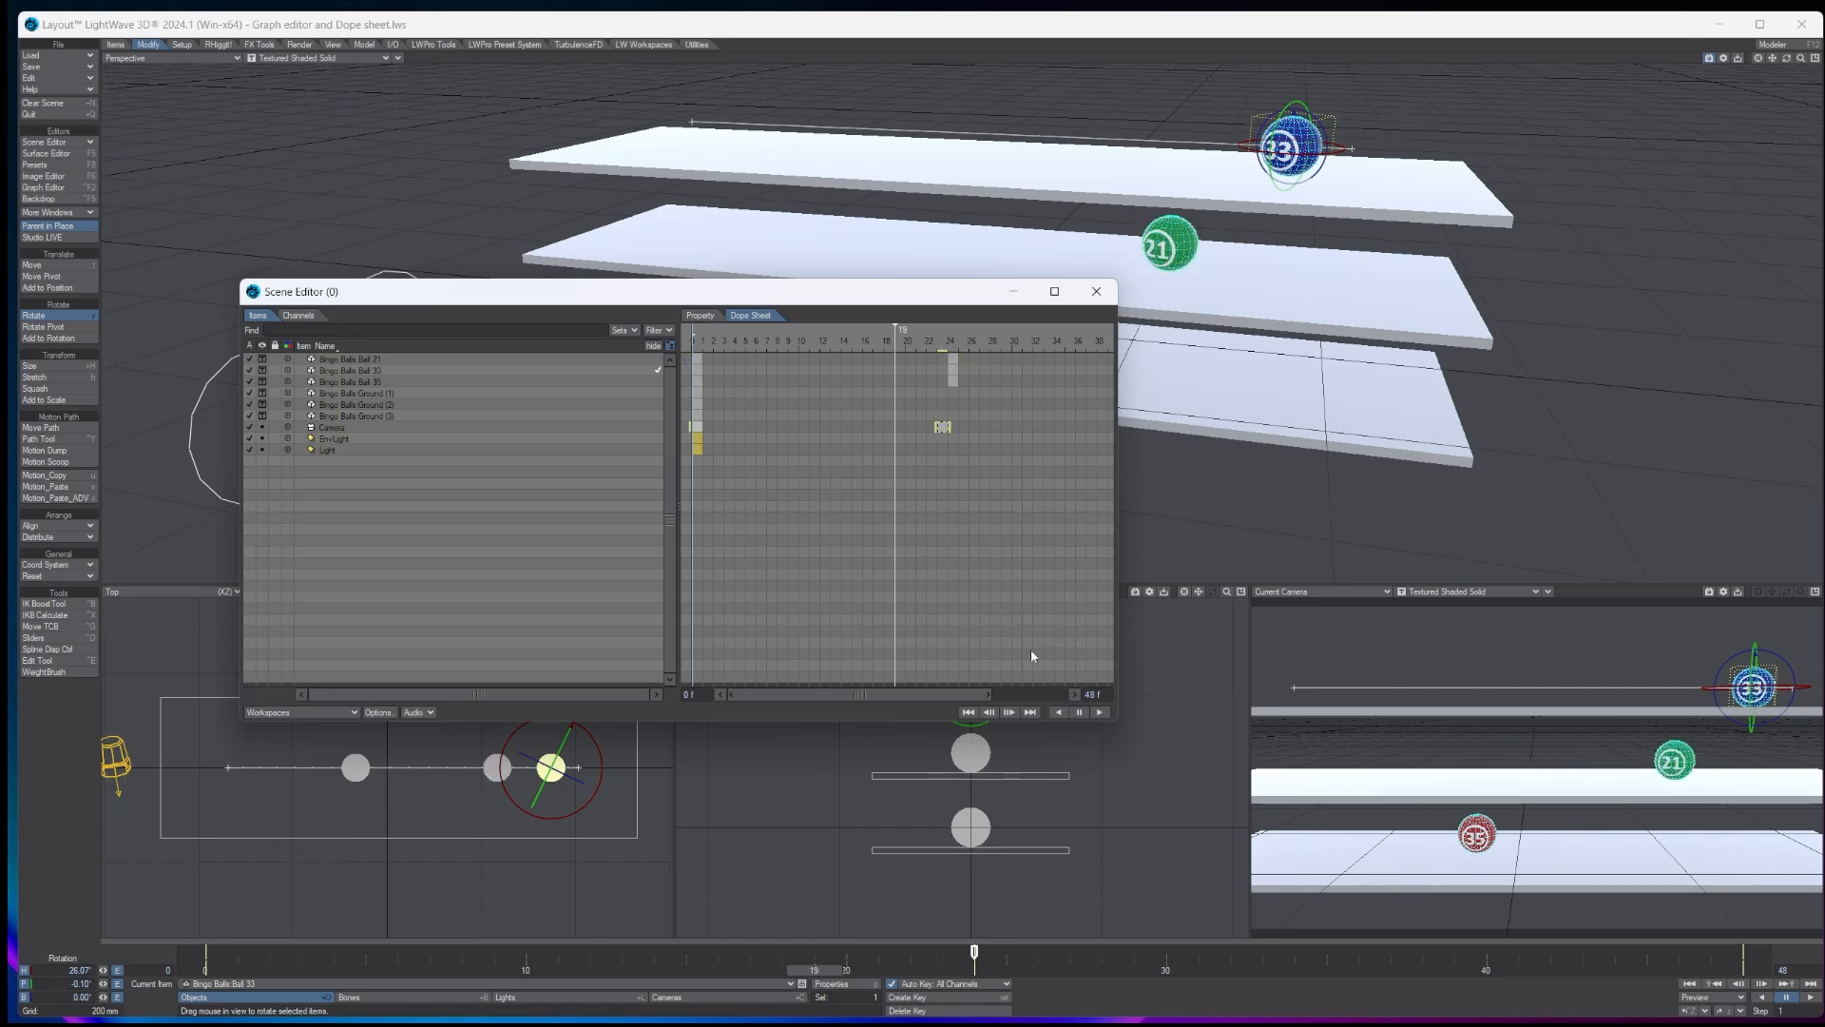
- Check the Dope Sheet keys through frame 48, close the Scene Editor and watch the animation in the maximized Current Camera view
left_click_drag(986, 694, 1090, 695)
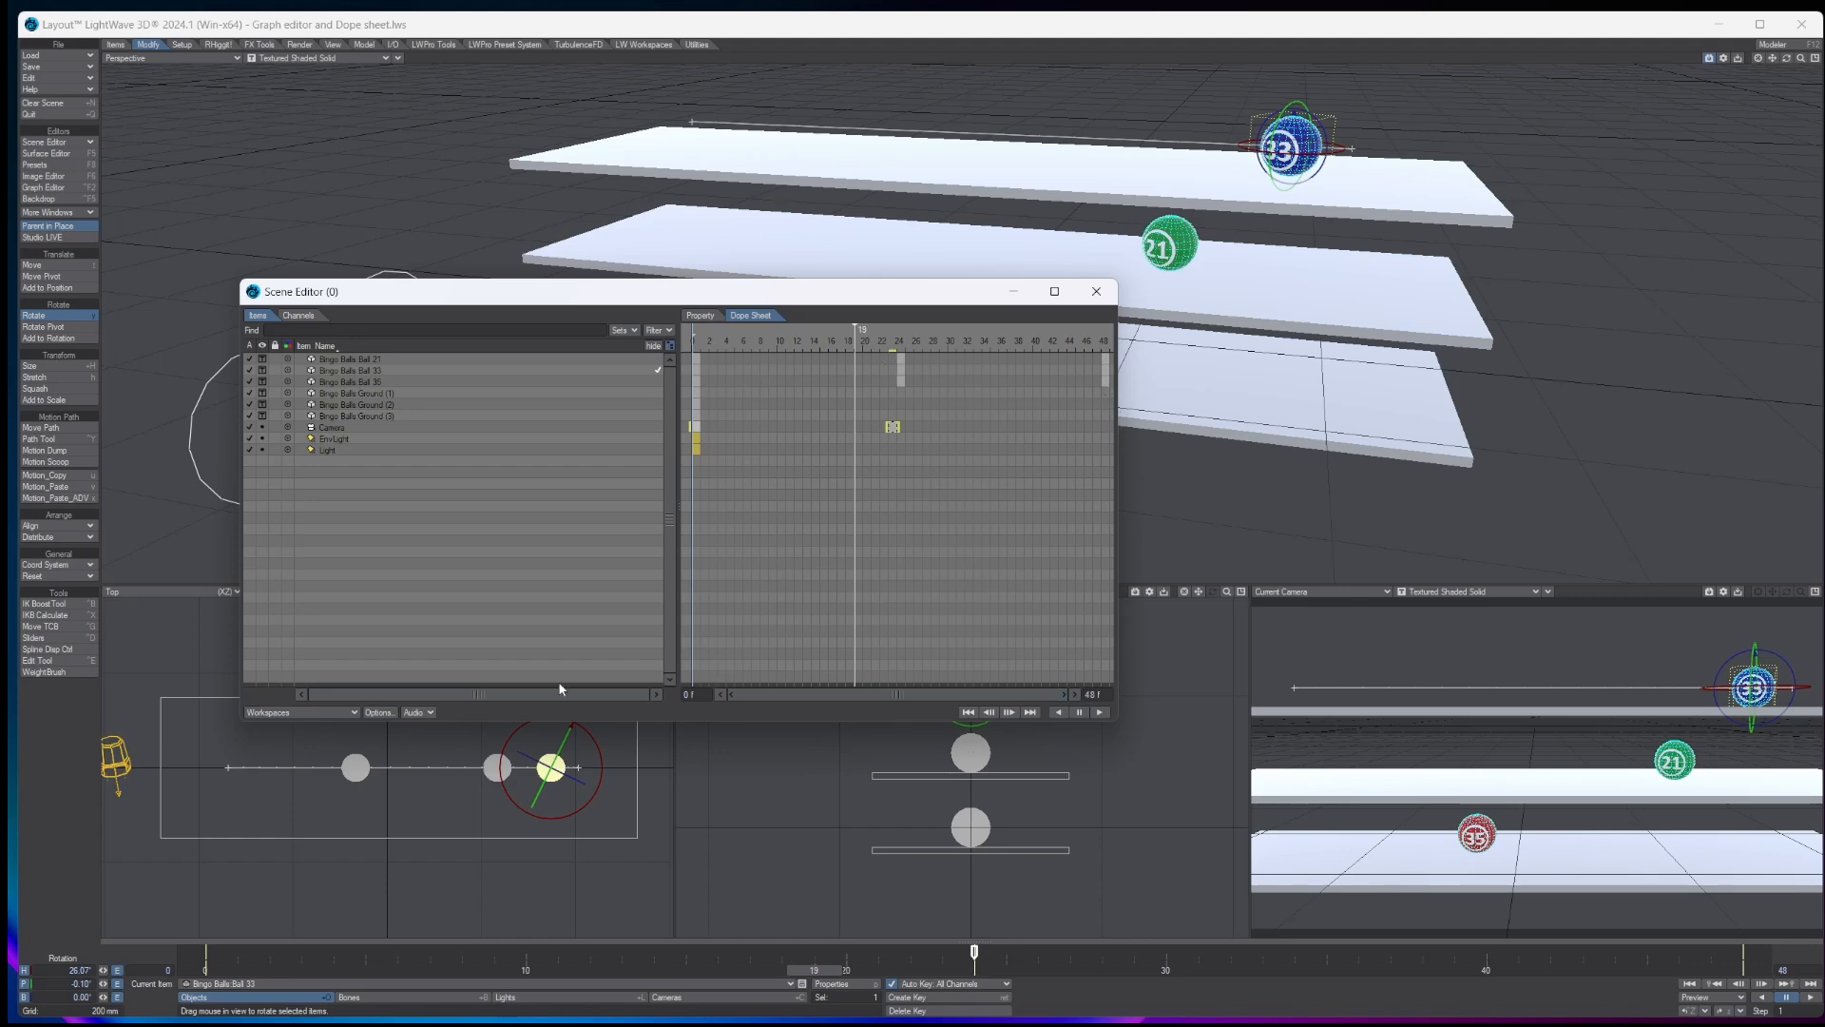
left_click(1095, 292)
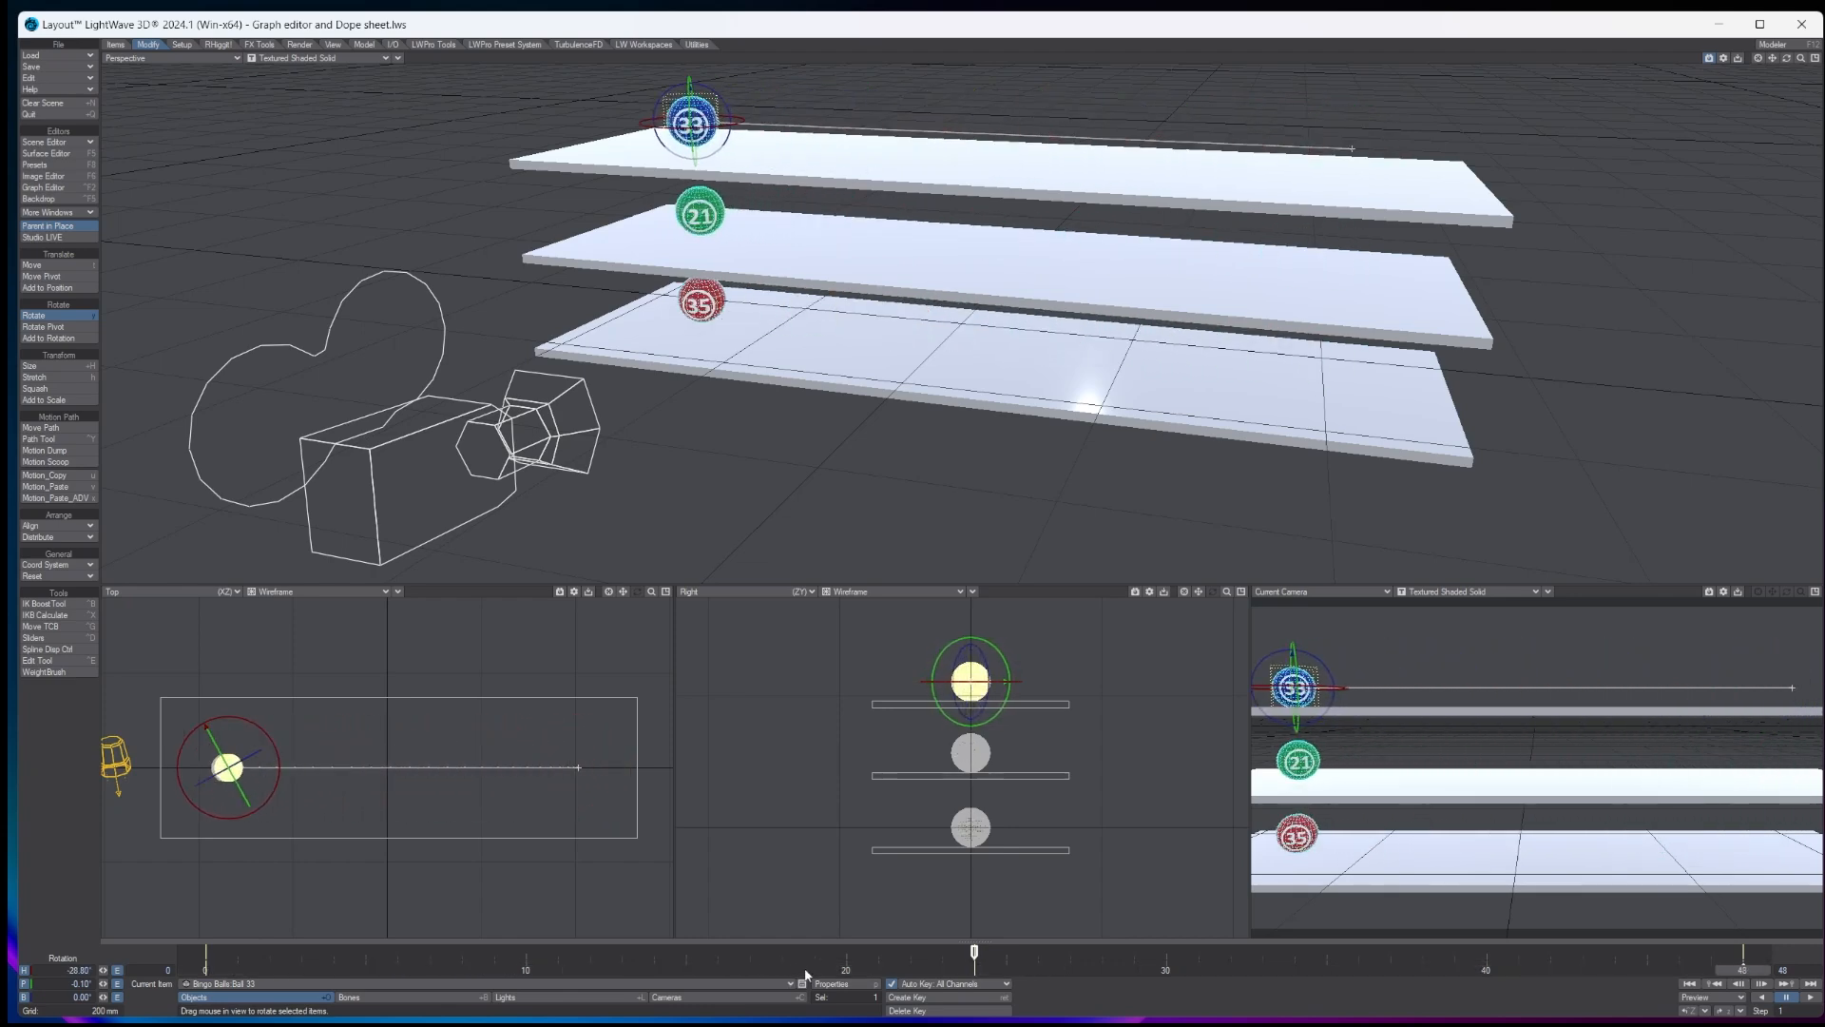
left_click(1815, 592)
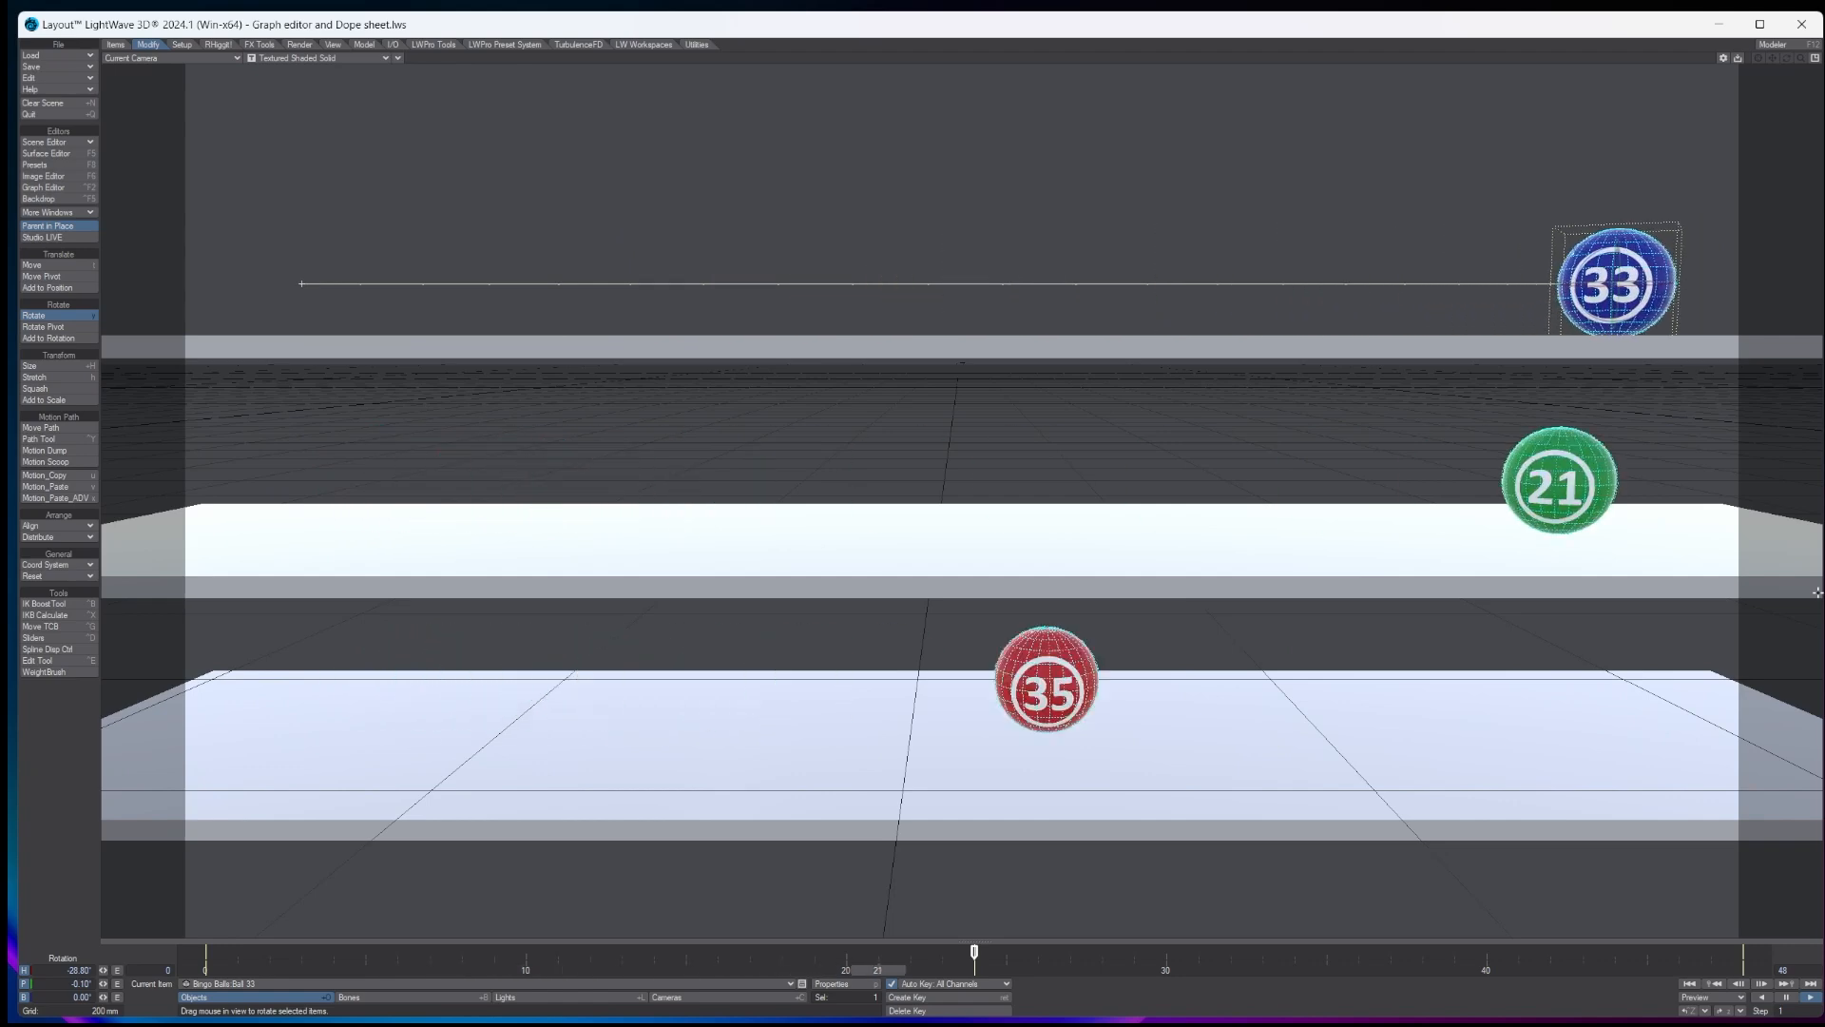